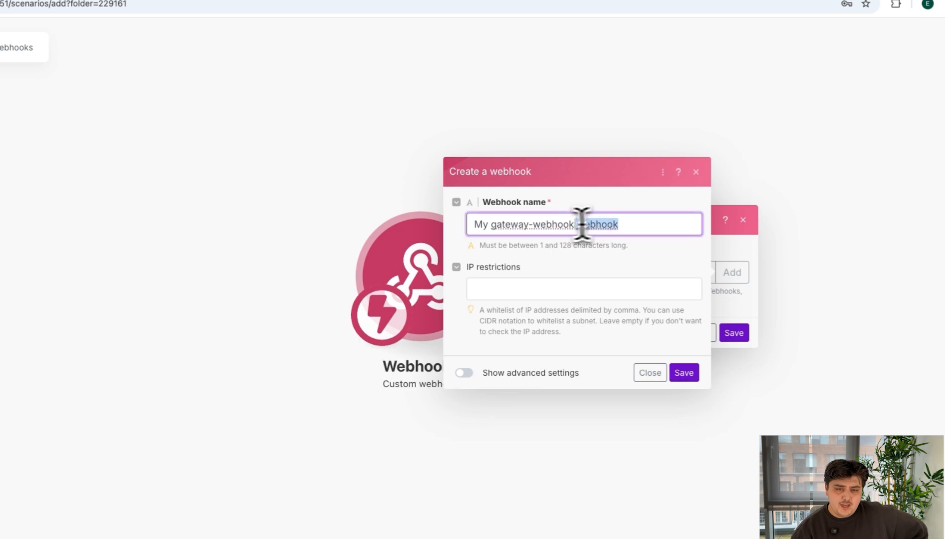
Step: Create a webhook named "Smart Webhook (Bitrix24 Send Doc)", copy its address to the clipboard and close the module settings
key(BackSpace)
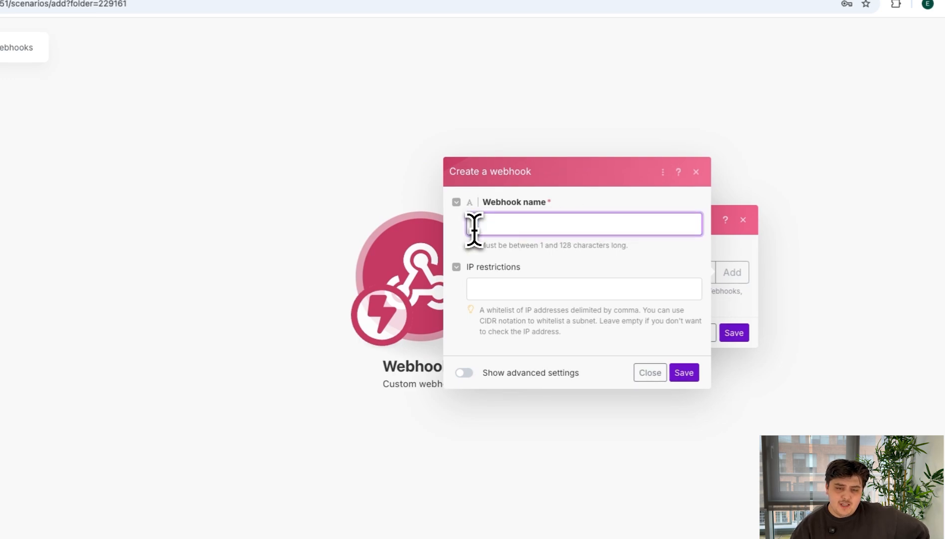
text(Smart)
text( Webhook (Bitrix24 Send Doc)
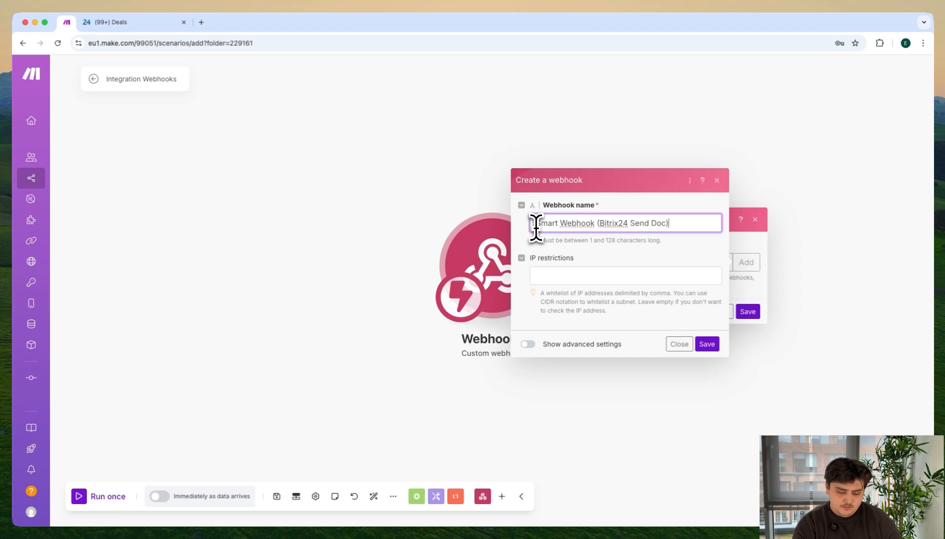
click(706, 344)
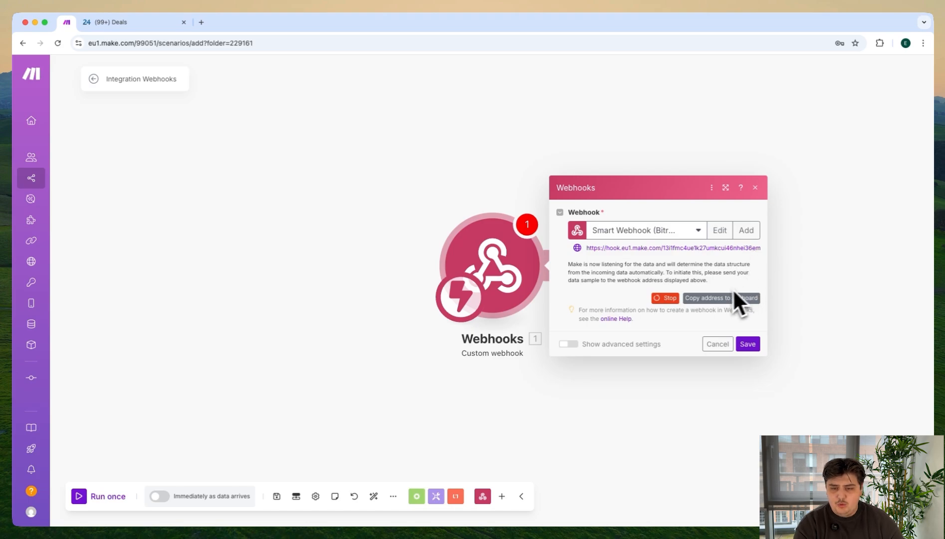
click(710, 299)
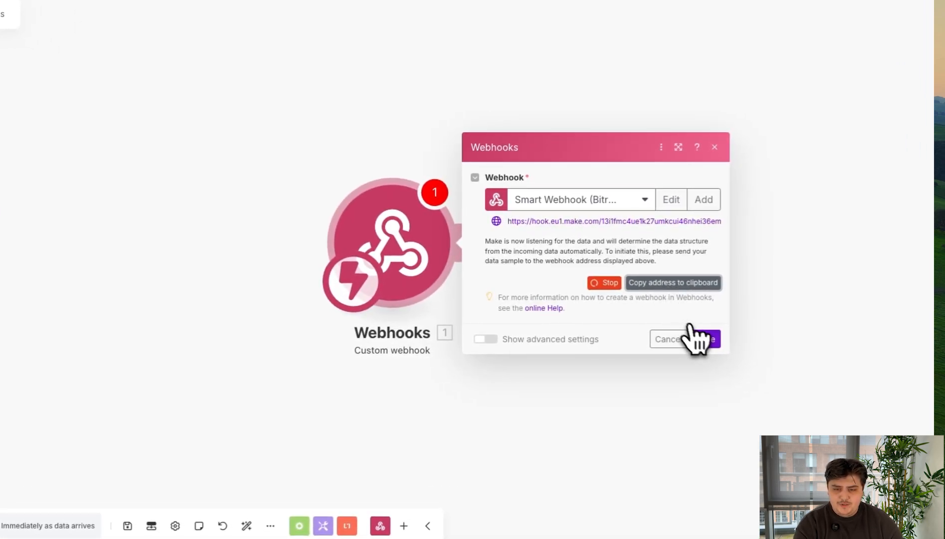
click(699, 338)
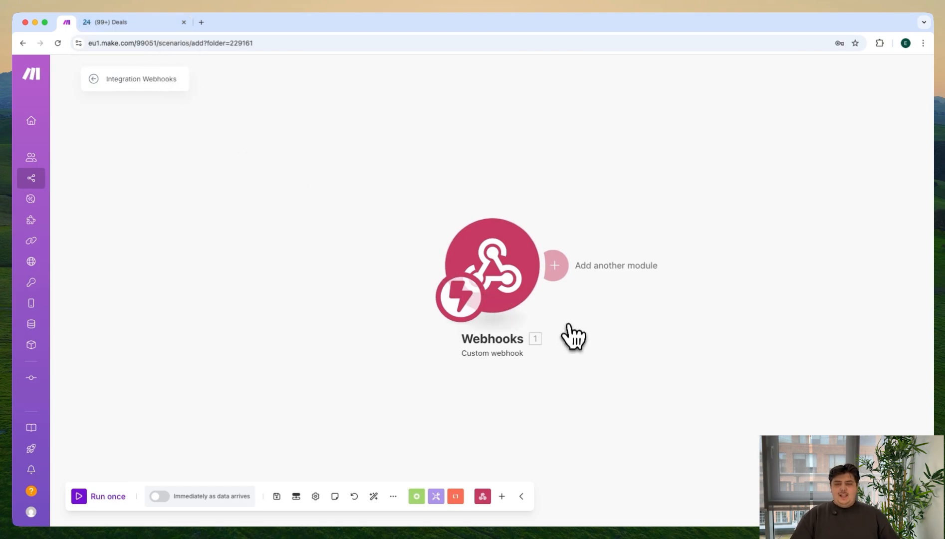
Step: Add a Bitrix24 "Get a Deal" module after the custom webhook
click(555, 266)
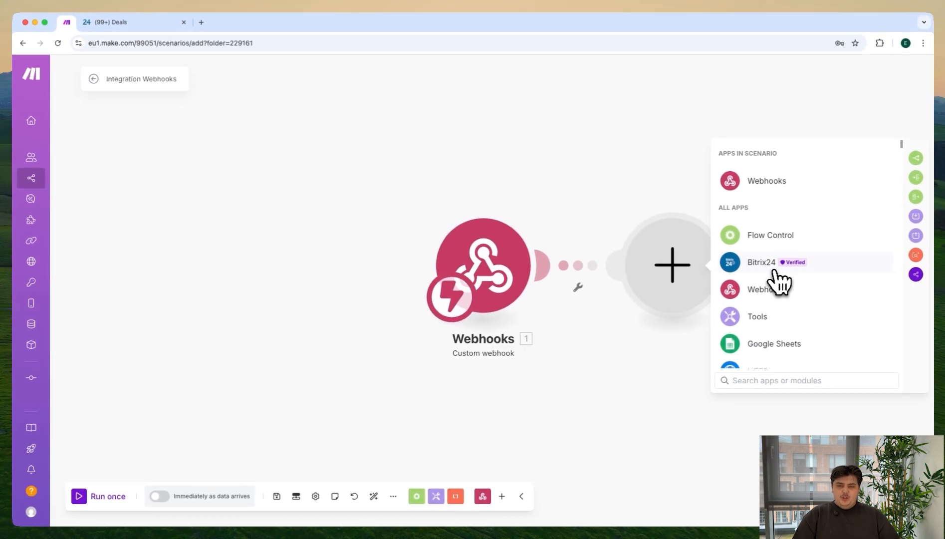
click(769, 268)
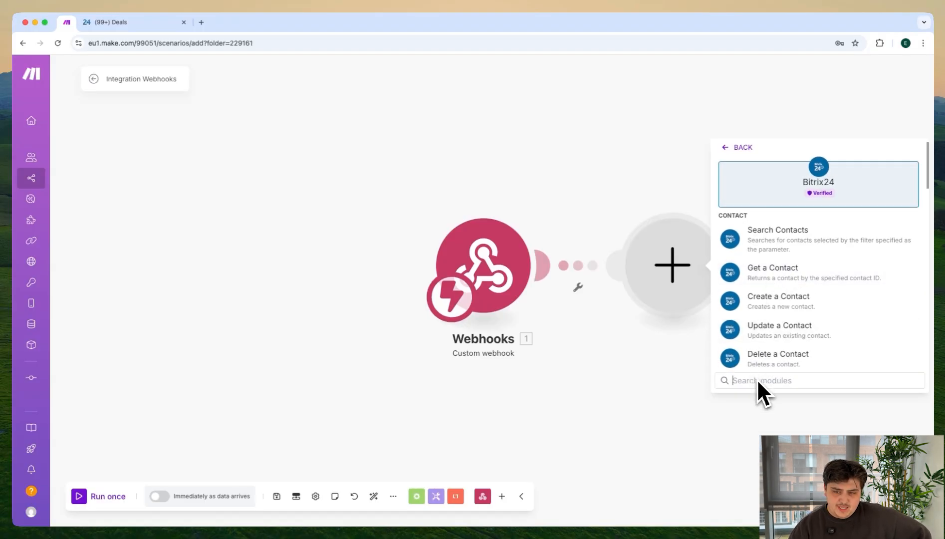
text(Get )
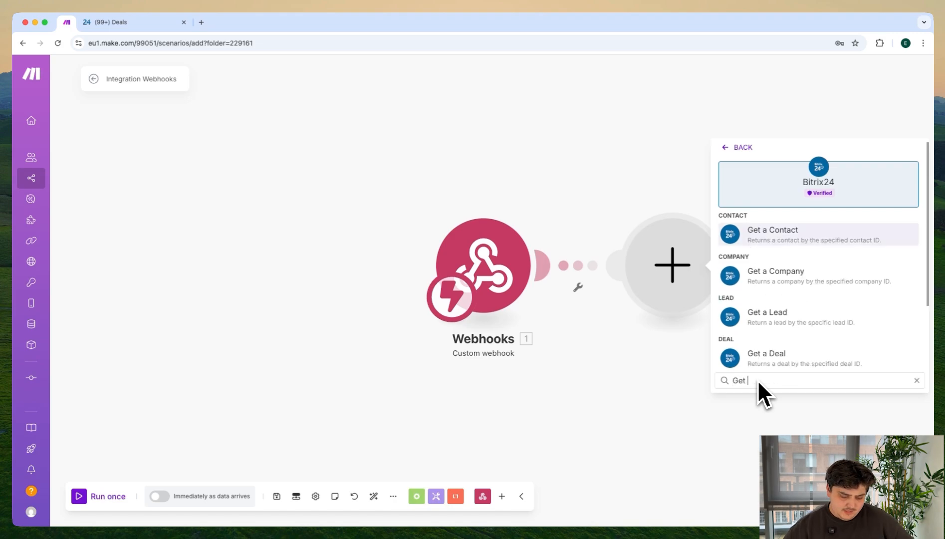
text(a deal)
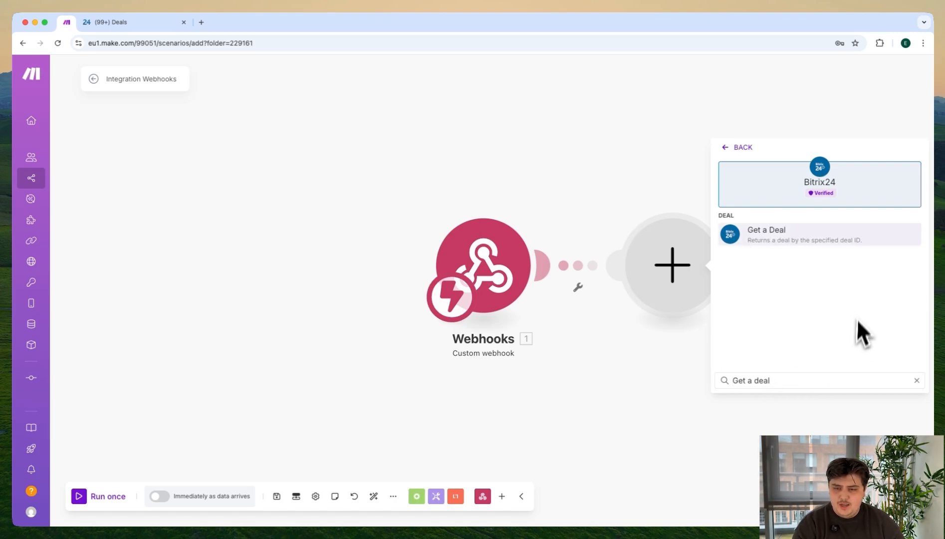
click(801, 249)
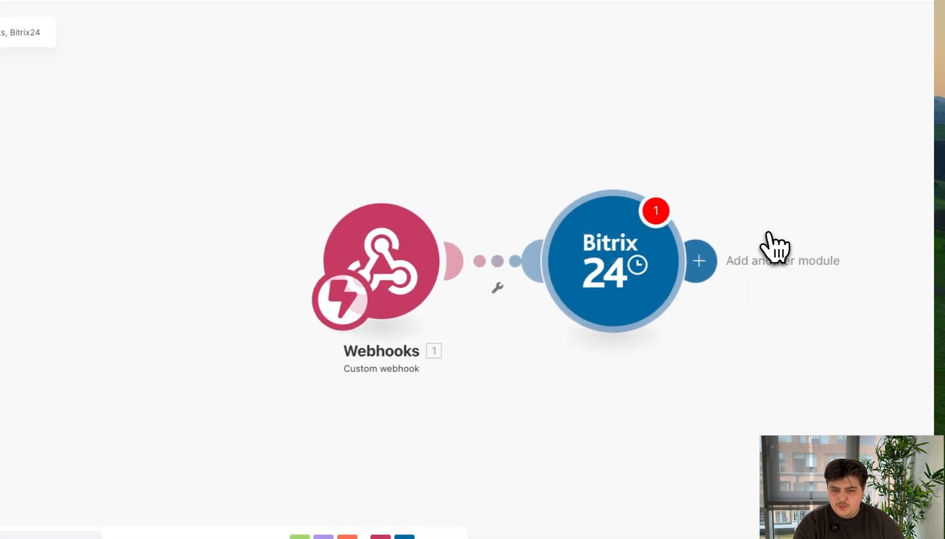
Step: Open a new Bitrix24 connection for the Get a Deal module and copy the portal's base address from the Deals page
click(909, 248)
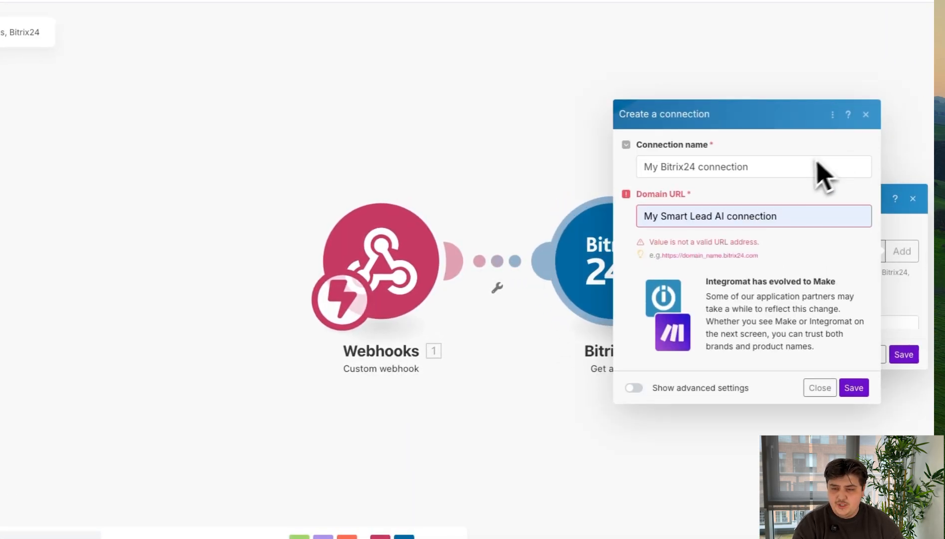
click(867, 95)
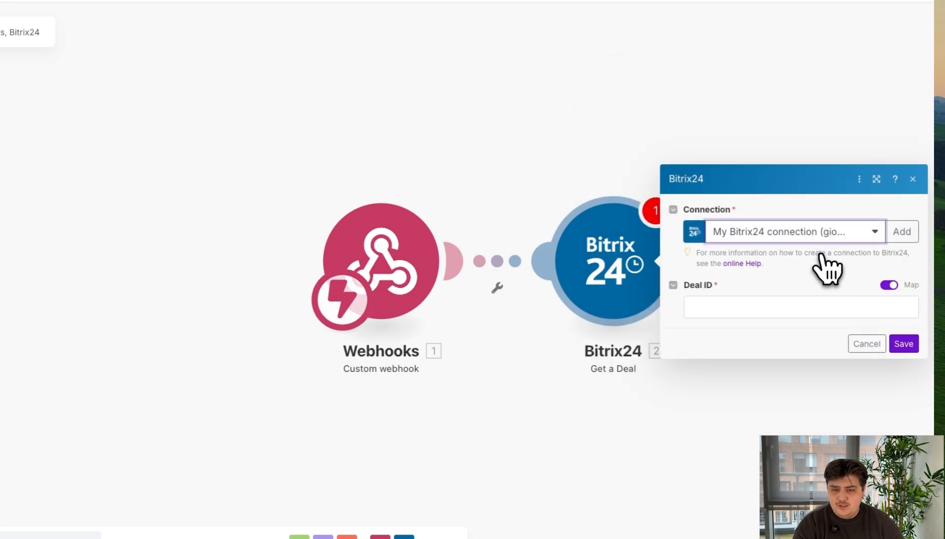
click(902, 240)
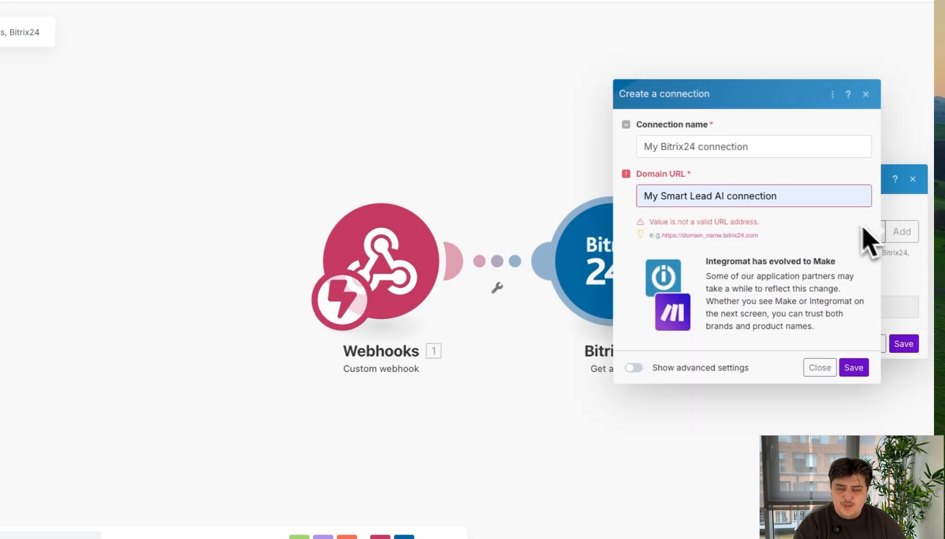
click(839, 204)
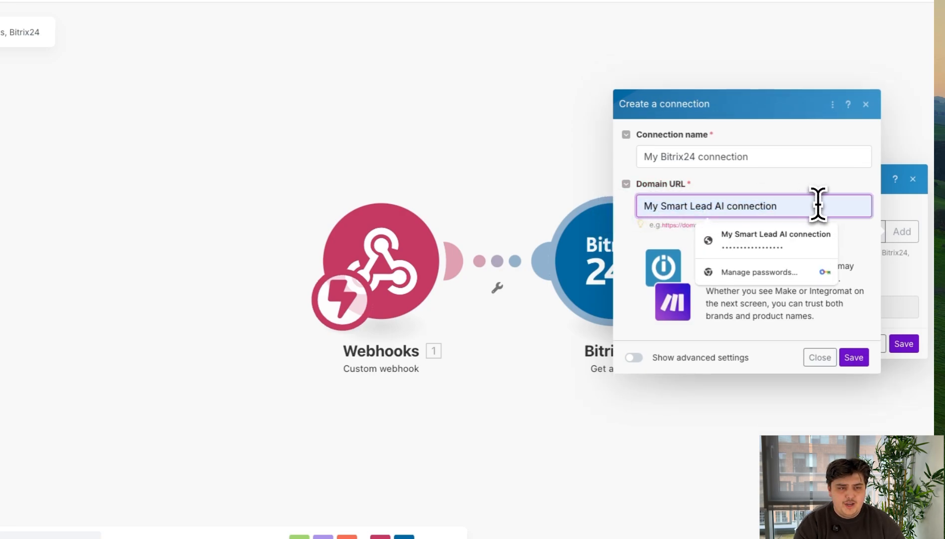
click(179, 28)
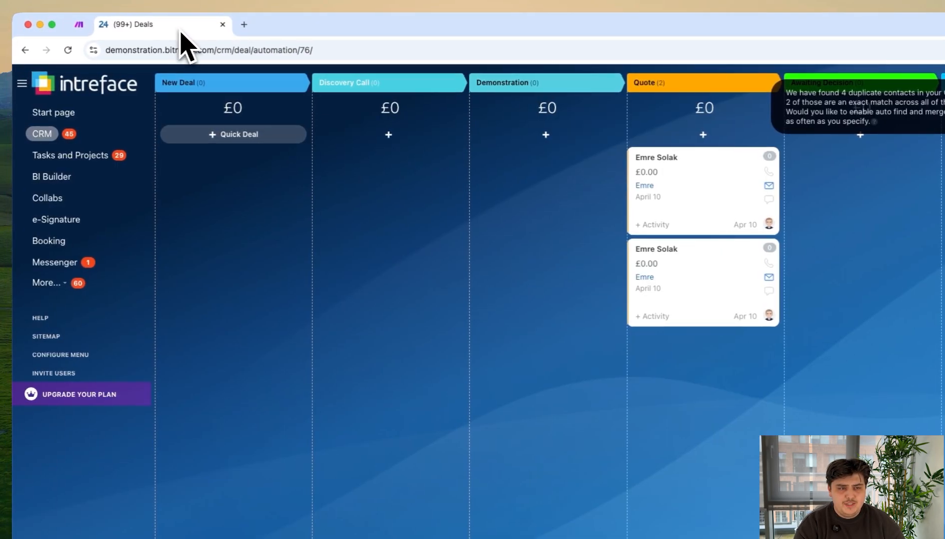
drag(213, 50, 102, 57)
key(super+c)
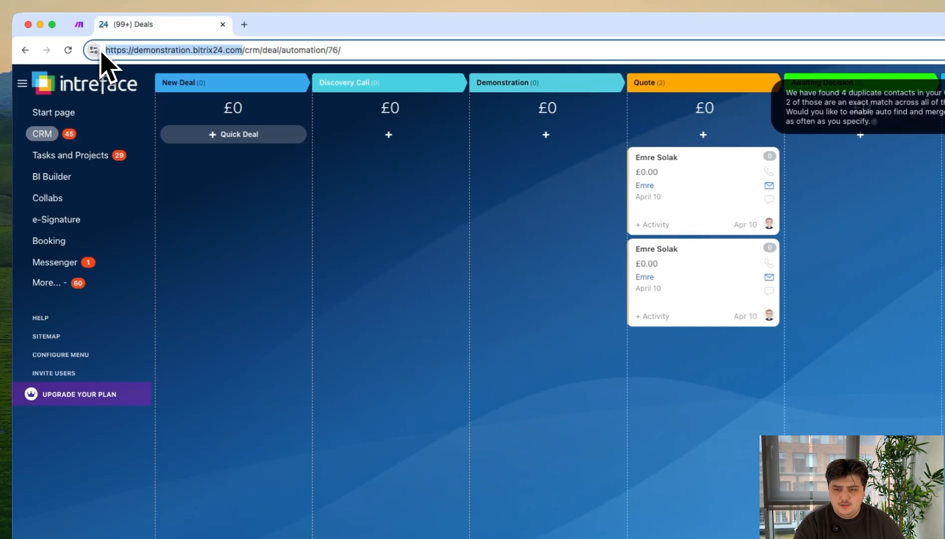
click(79, 24)
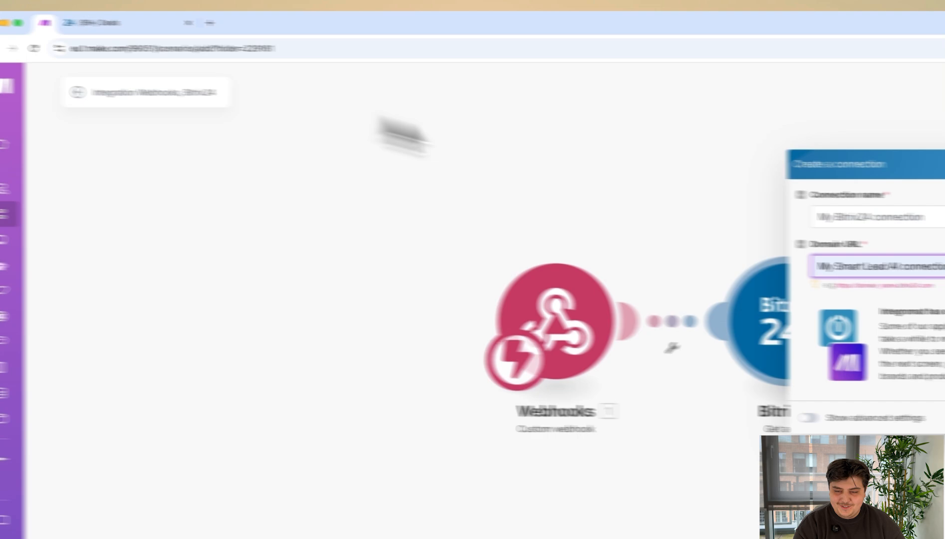
triple_click(928, 266)
key(super+v)
click(811, 228)
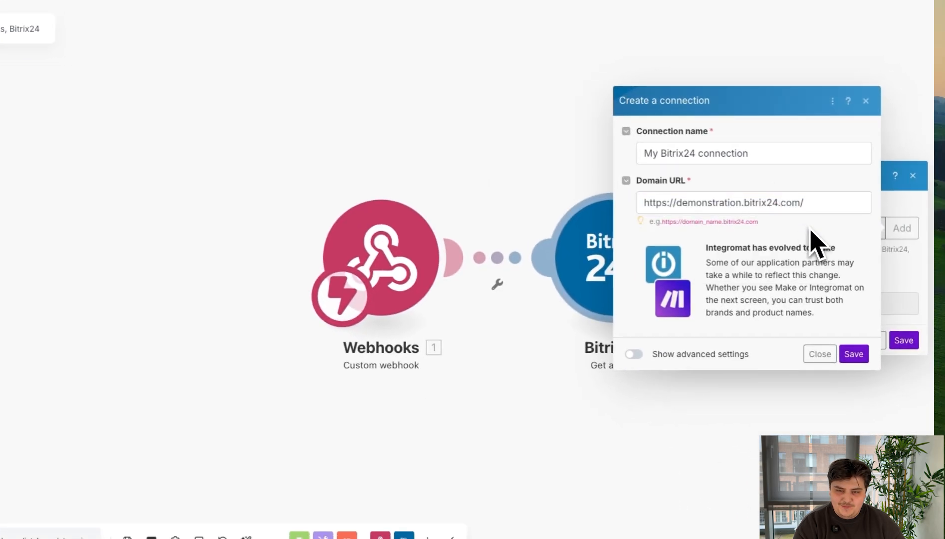
click(861, 363)
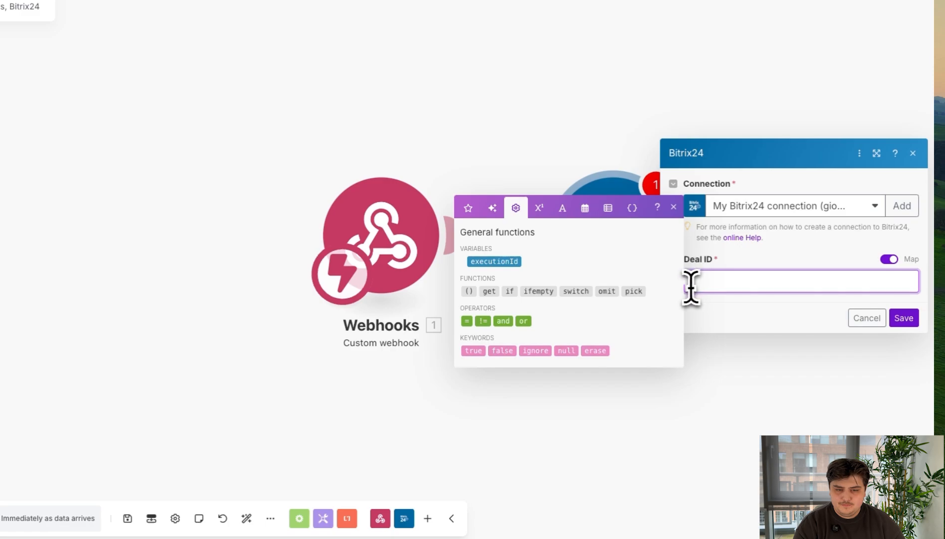
click(760, 344)
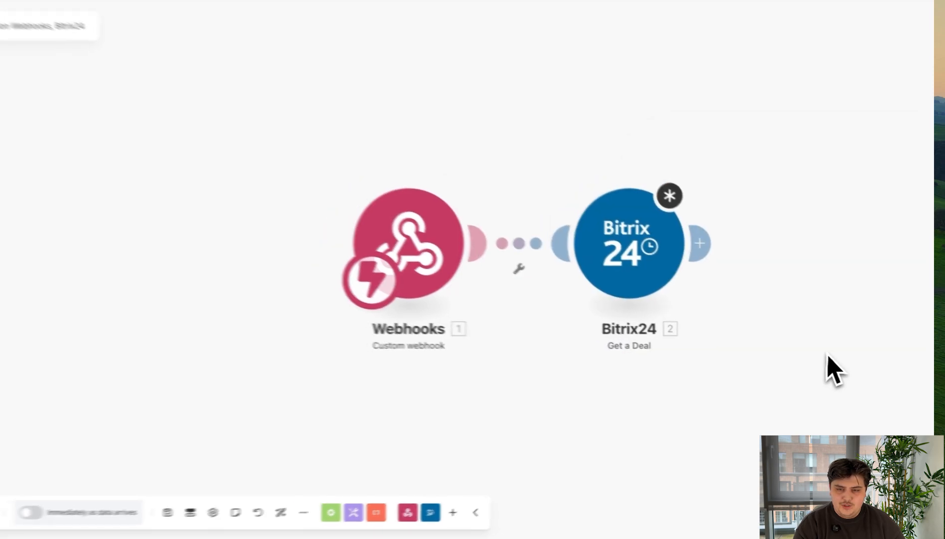
Step: Add a Bitrix24 "Get a Contact" module after Get a Deal and close its settings with the Contact ID left empty
click(698, 242)
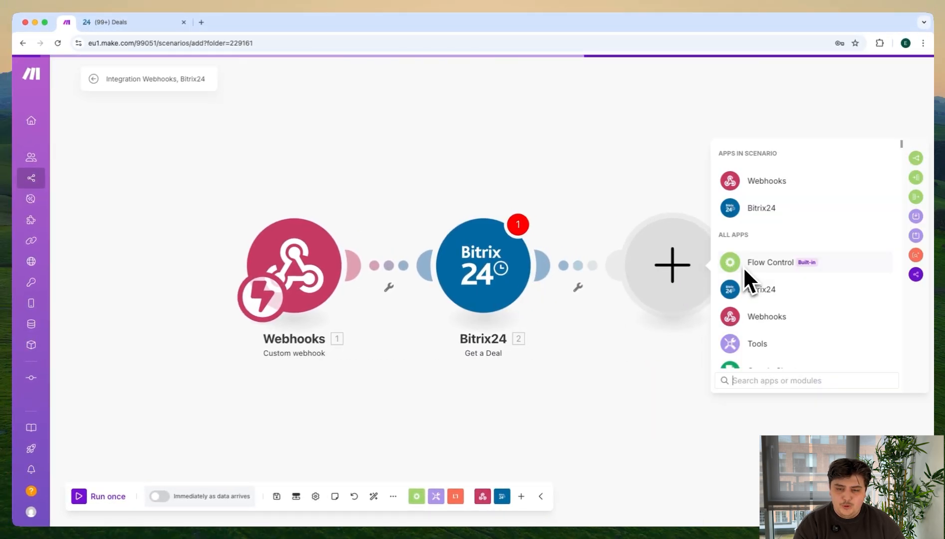
click(749, 293)
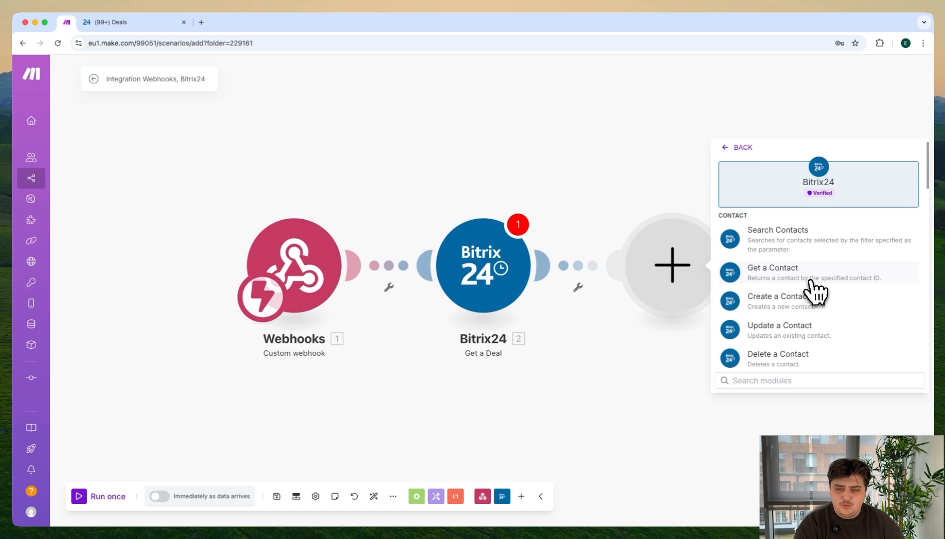
click(811, 283)
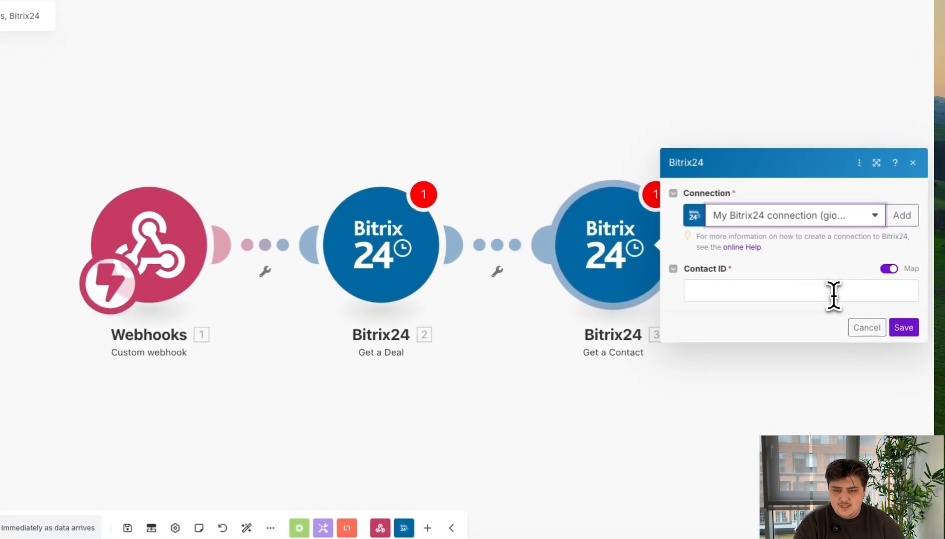
click(833, 294)
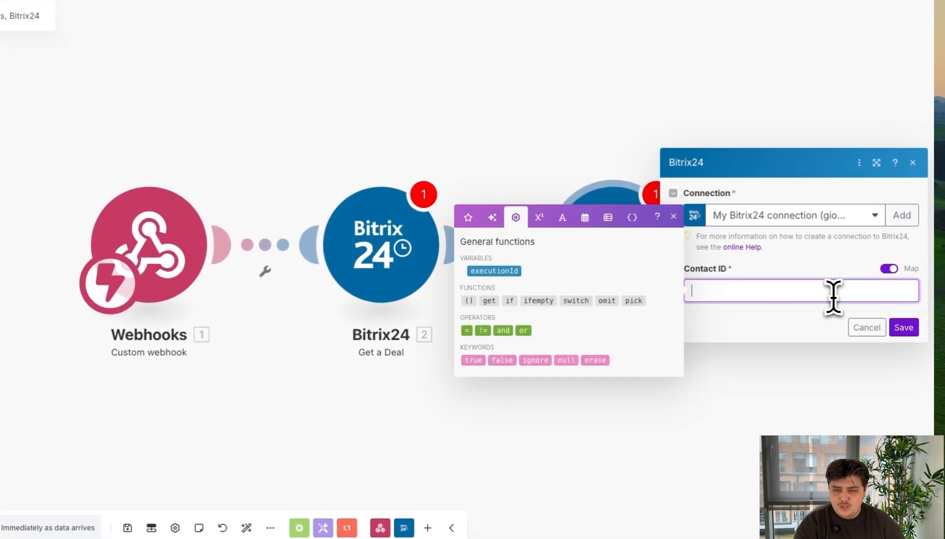
click(798, 311)
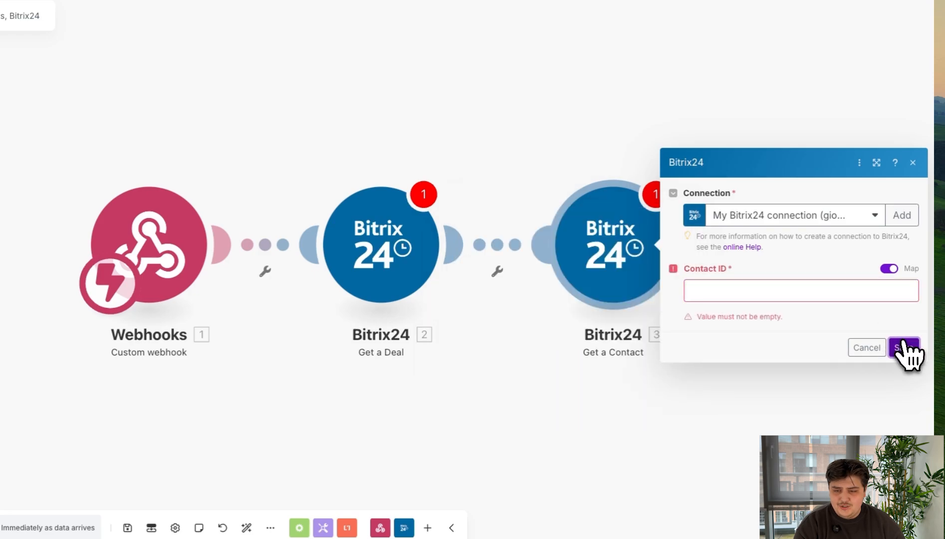
click(912, 162)
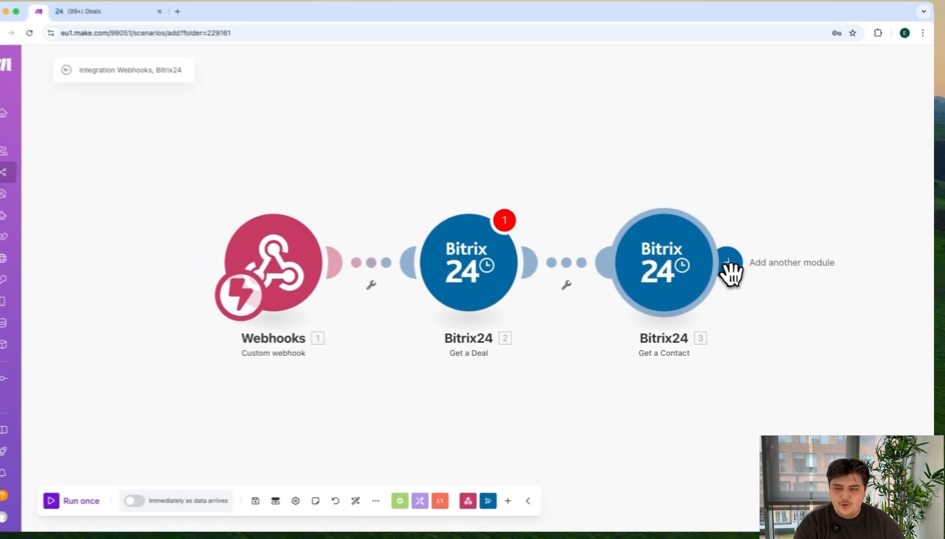
Step: Add an HTTP "Get a file" module after Get a Contact and close its settings with the URL left empty
click(728, 265)
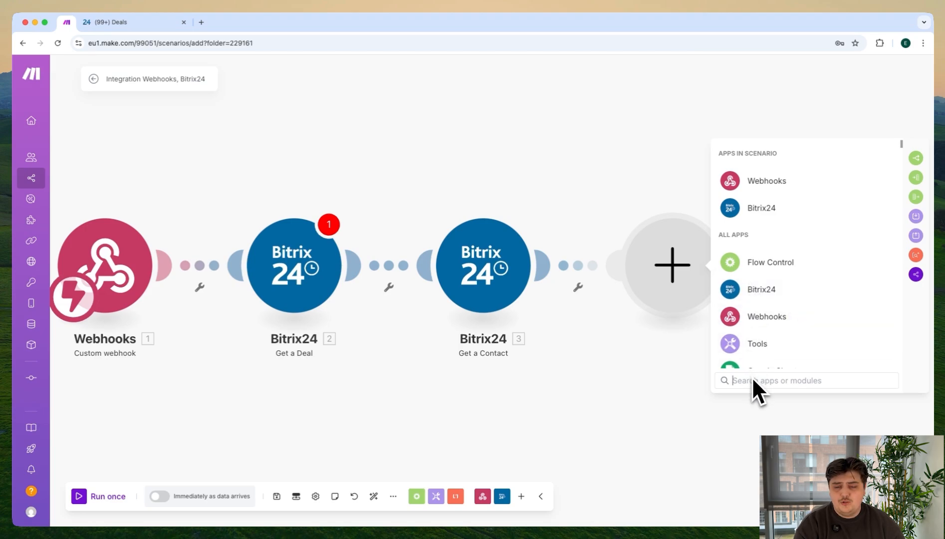
text(http)
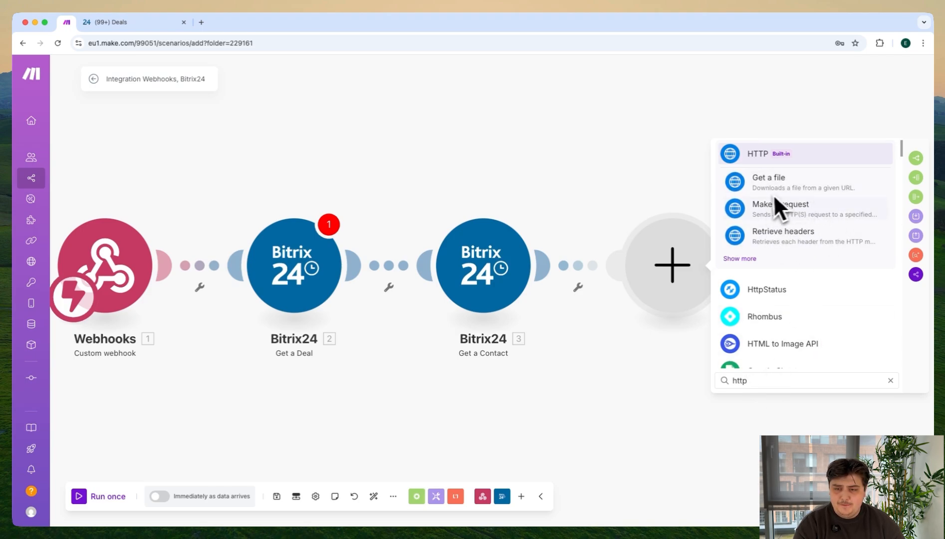
click(817, 189)
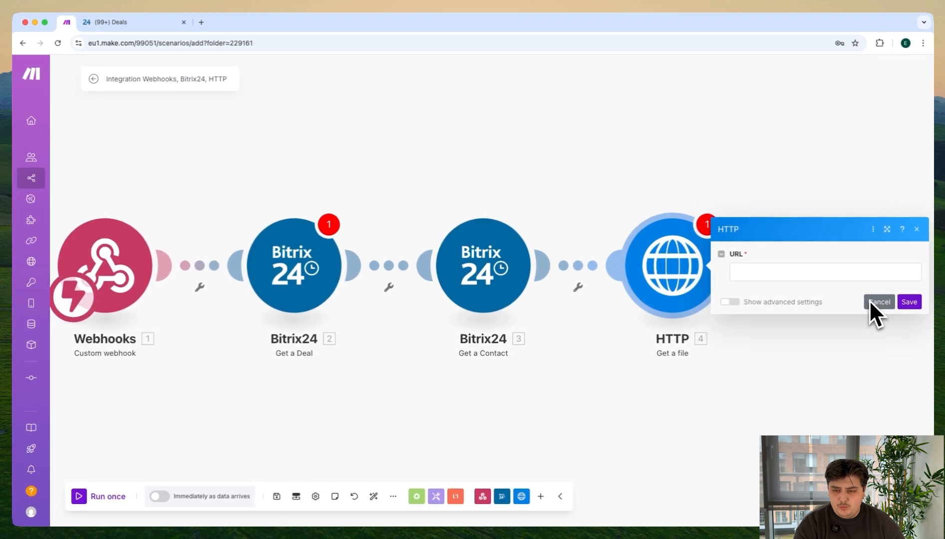
click(909, 302)
click(918, 229)
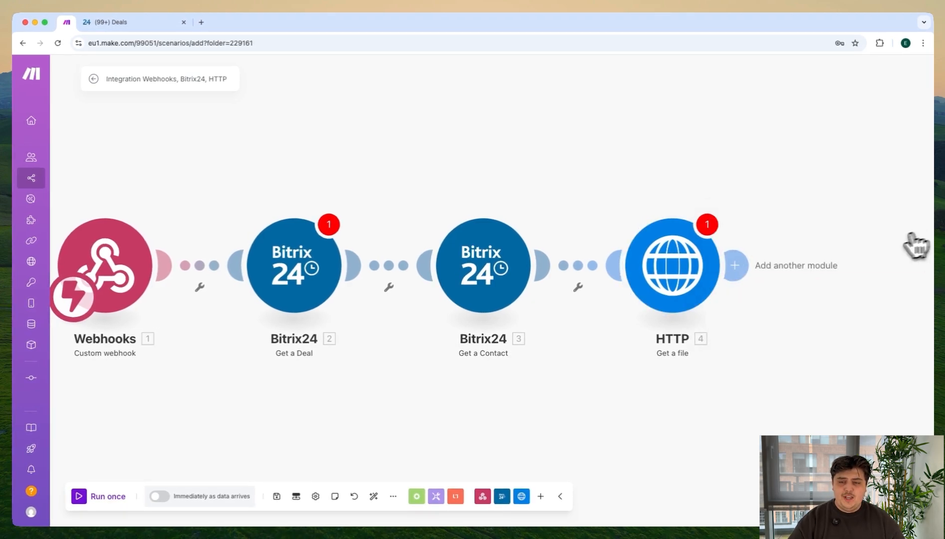
Step: Add a Docusign "Send a Document to Sign" module after the HTTP module
click(744, 265)
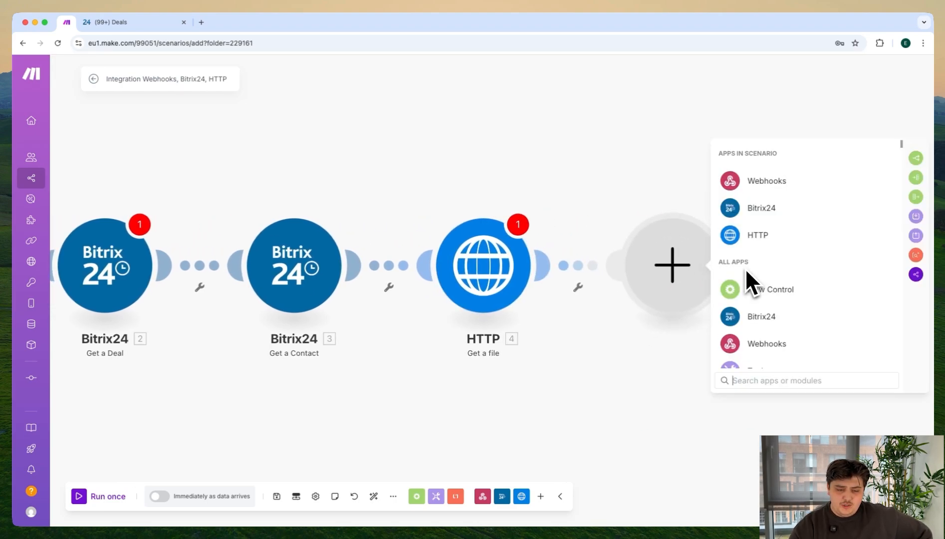
click(753, 380)
text(docu)
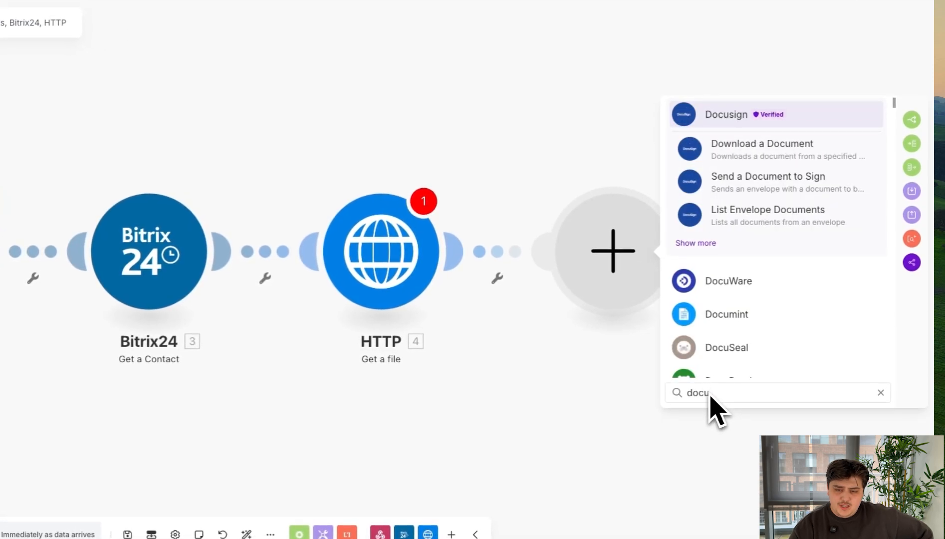
click(709, 243)
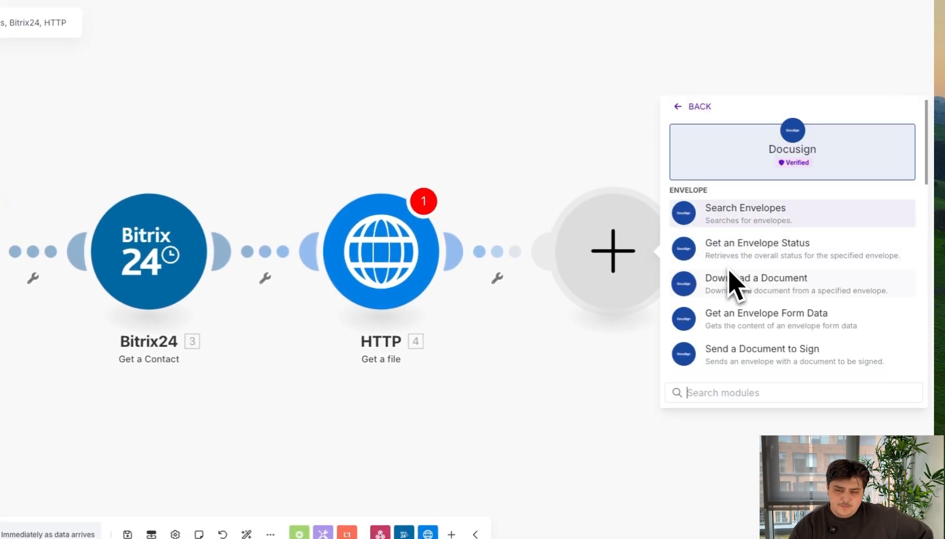
scroll(763, 304, down, 1)
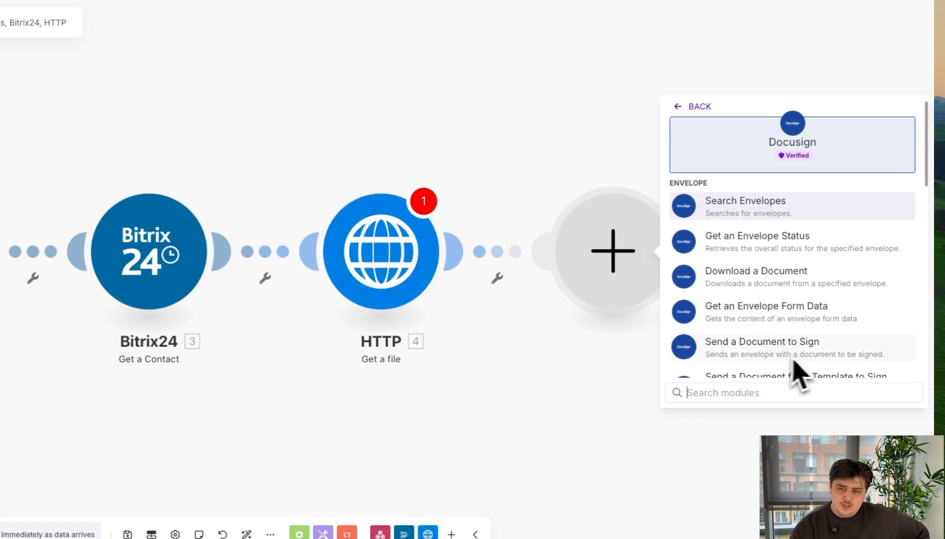
text(end a do)
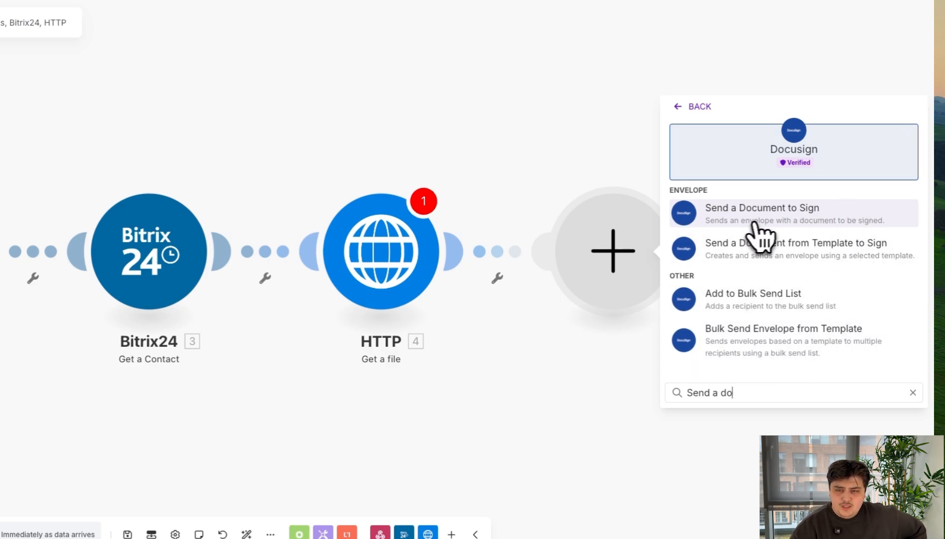
click(793, 221)
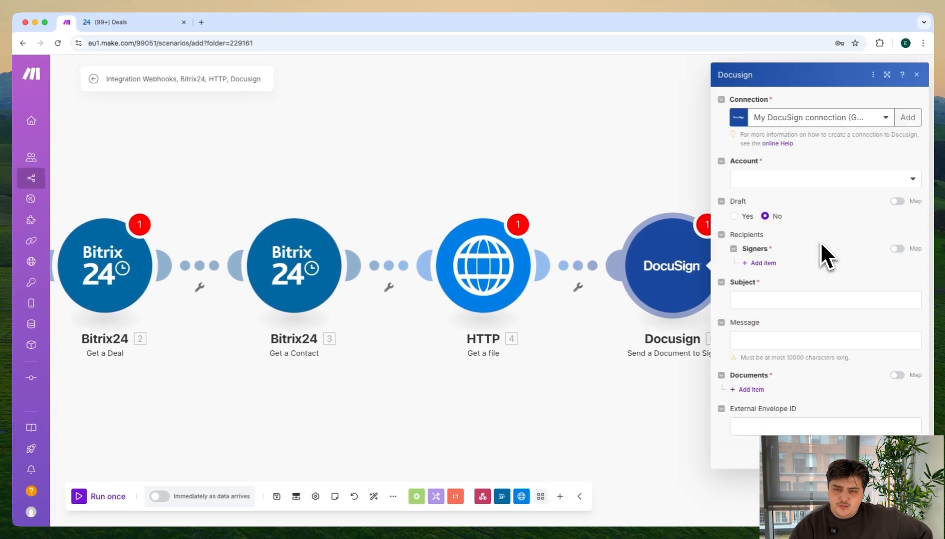
Step: Select the available Docusign account and close the module's settings with signers, subject and documents left empty
click(800, 184)
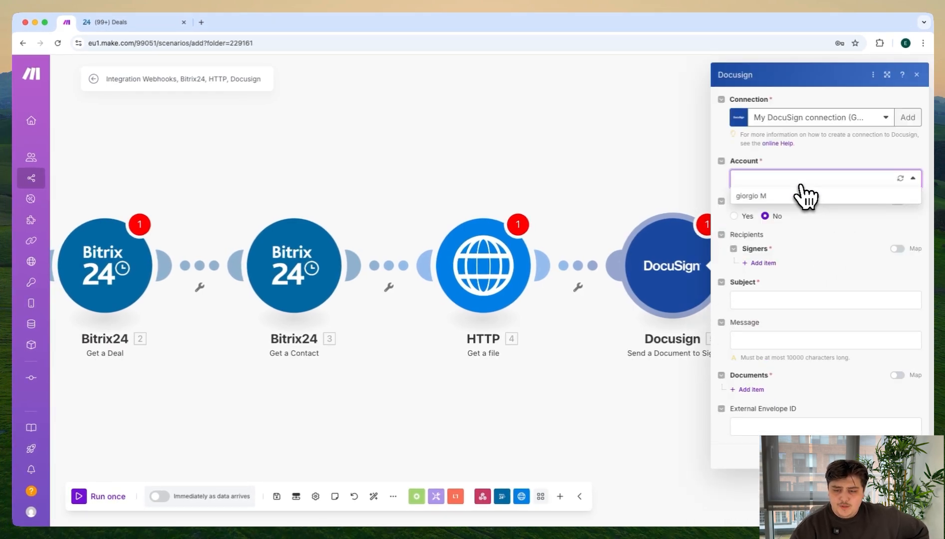
click(797, 195)
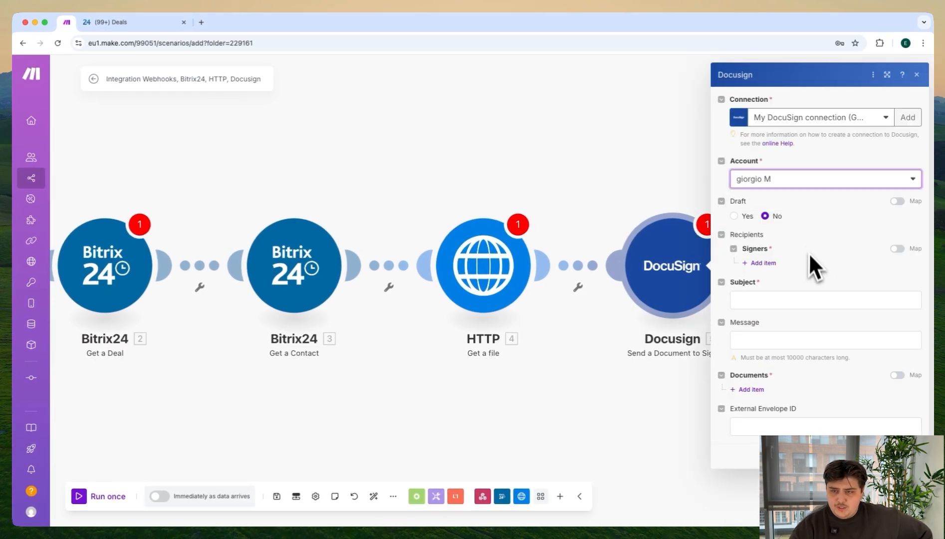
click(906, 456)
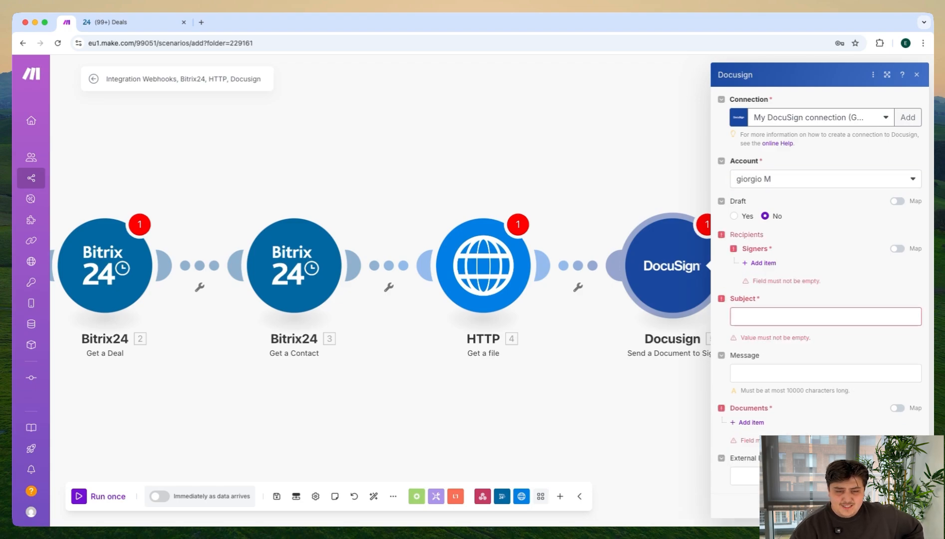
click(917, 75)
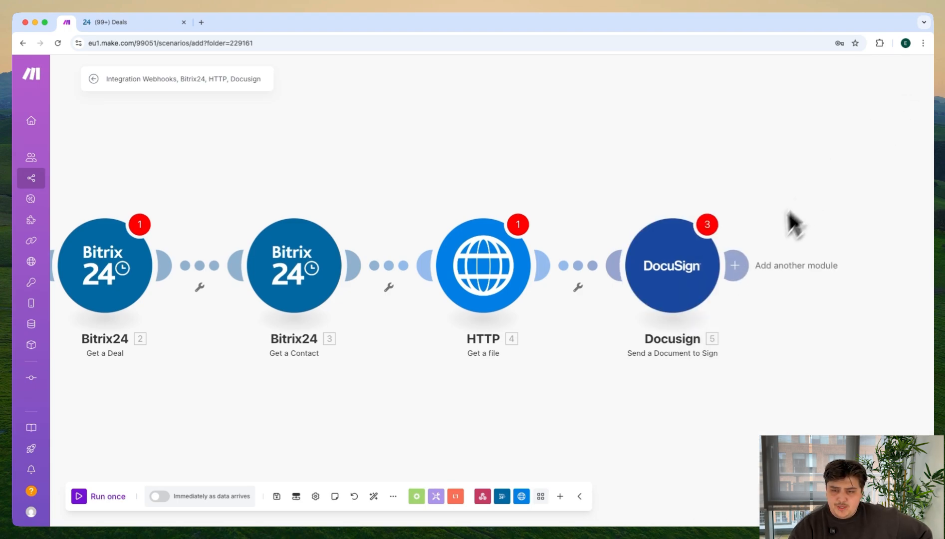
Step: Add a Bitrix24 "Update a Deal" module after the Docusign module
click(738, 265)
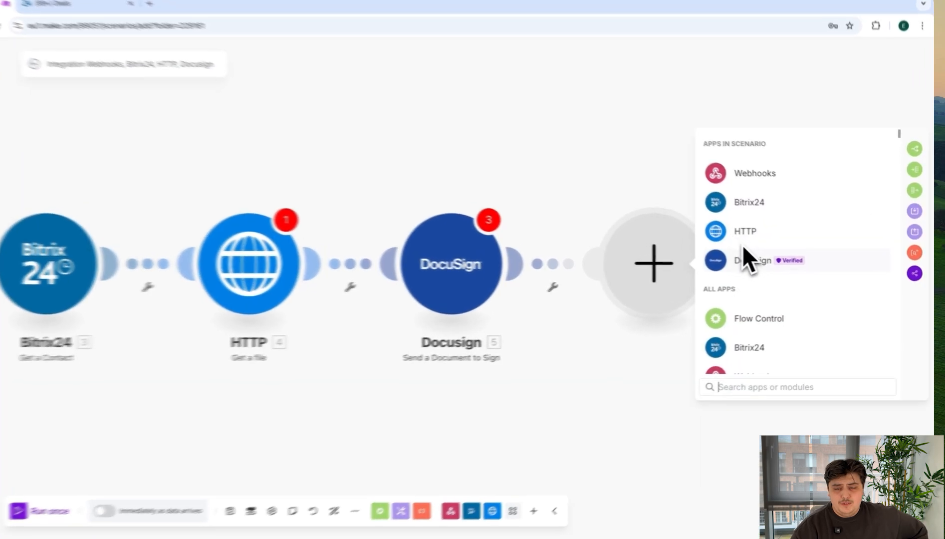
click(751, 206)
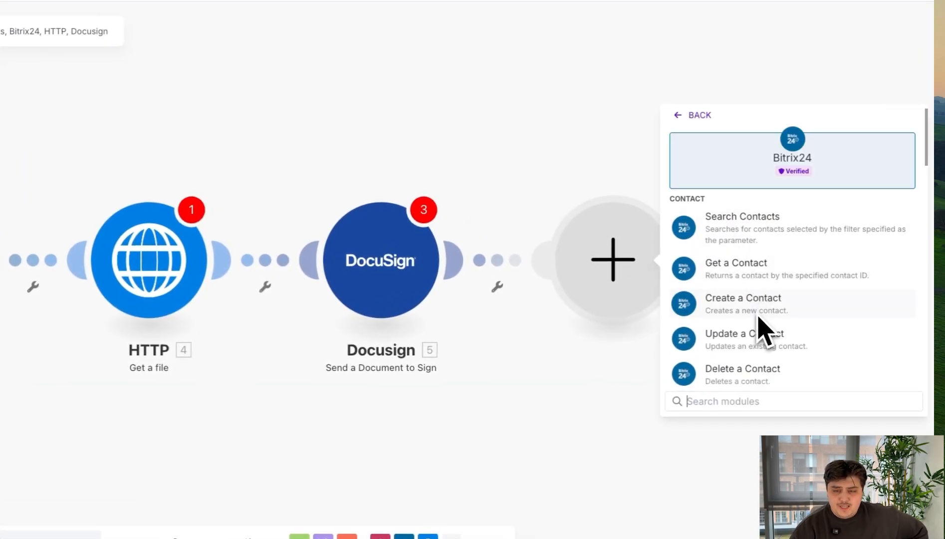
text(Upda)
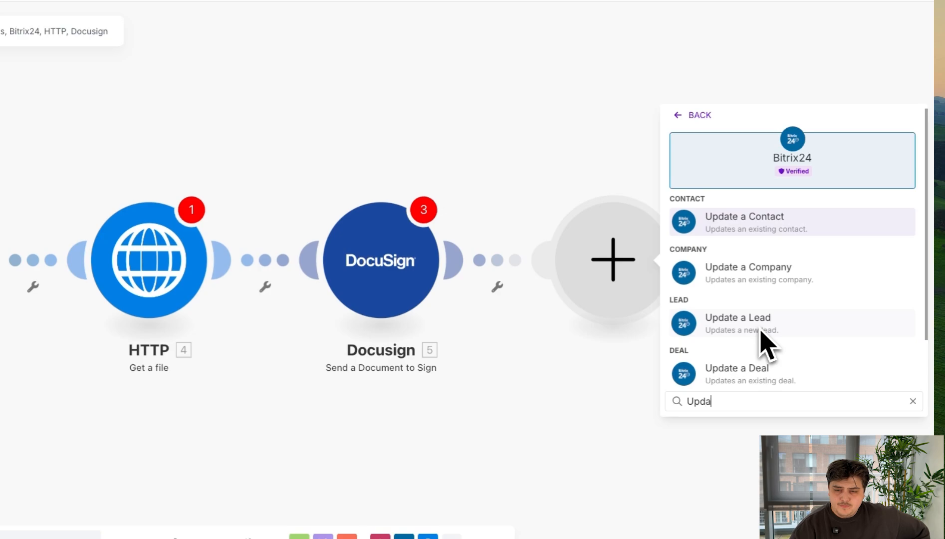
text(te a deal)
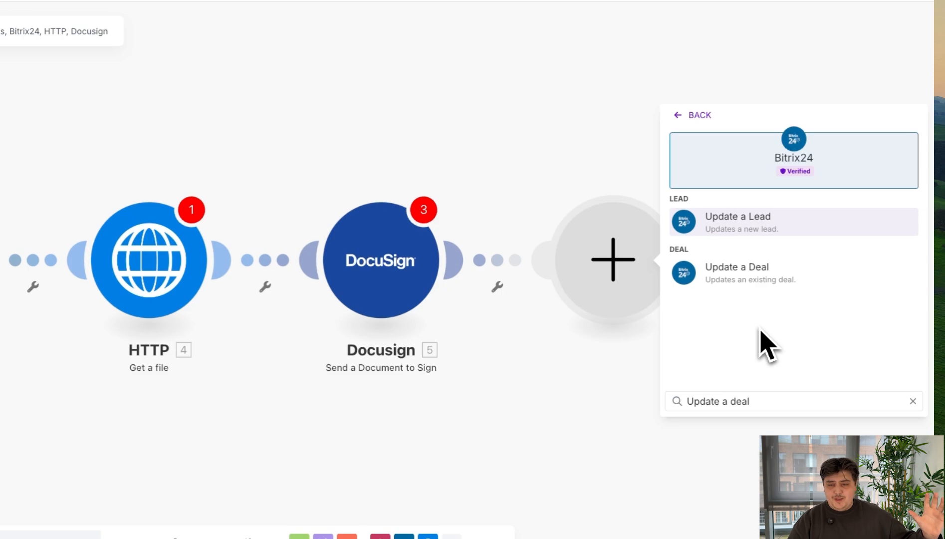
click(797, 292)
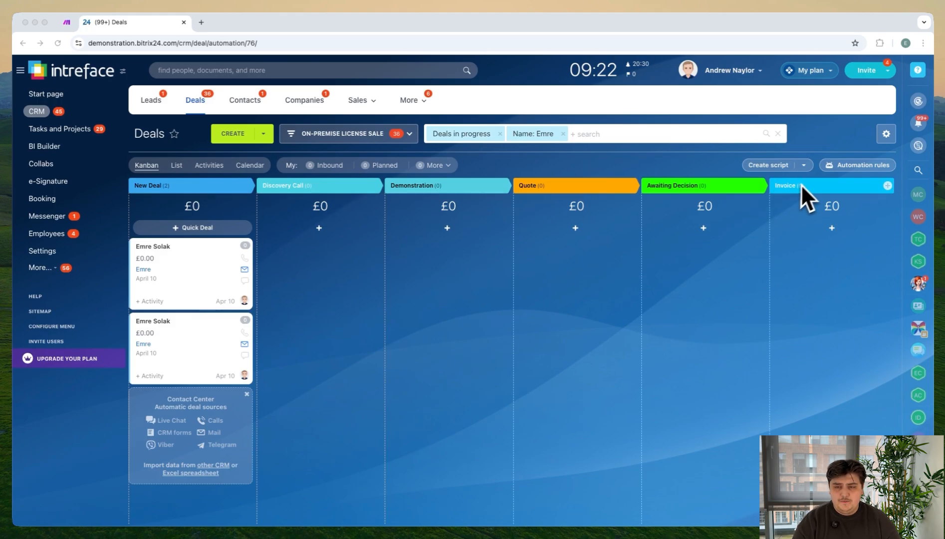
Step: Switch to Bitrix24 and open the automation of the Docu-Sign pipeline's Invoice stage in the Workflow Designer
click(855, 166)
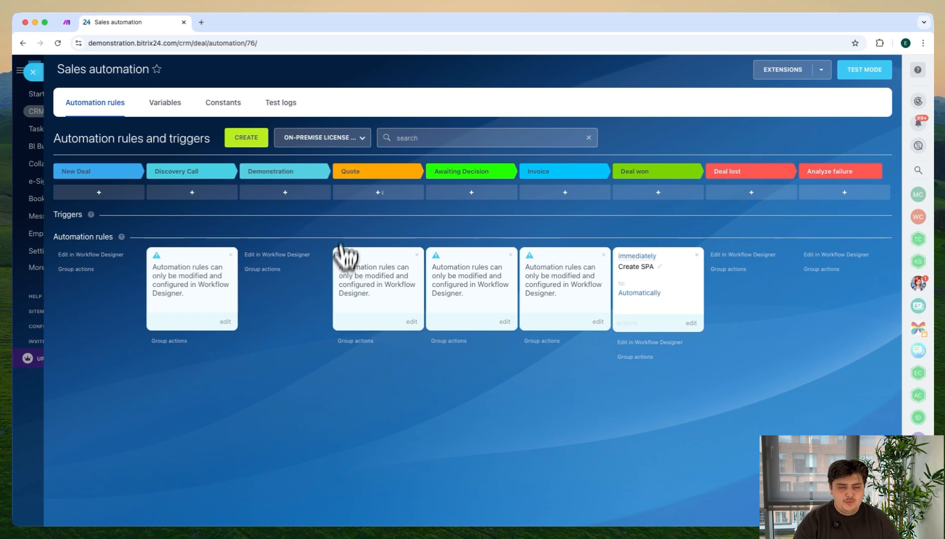
click(343, 141)
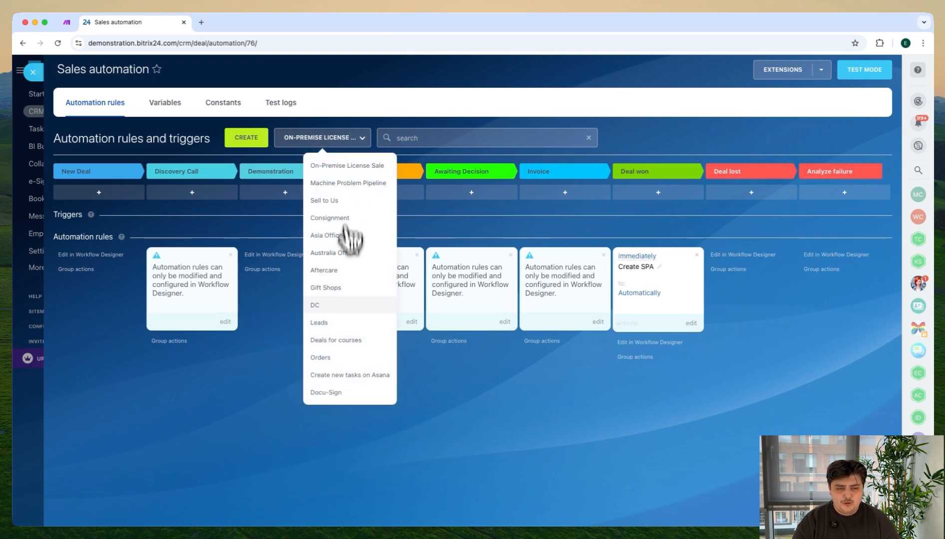
click(345, 394)
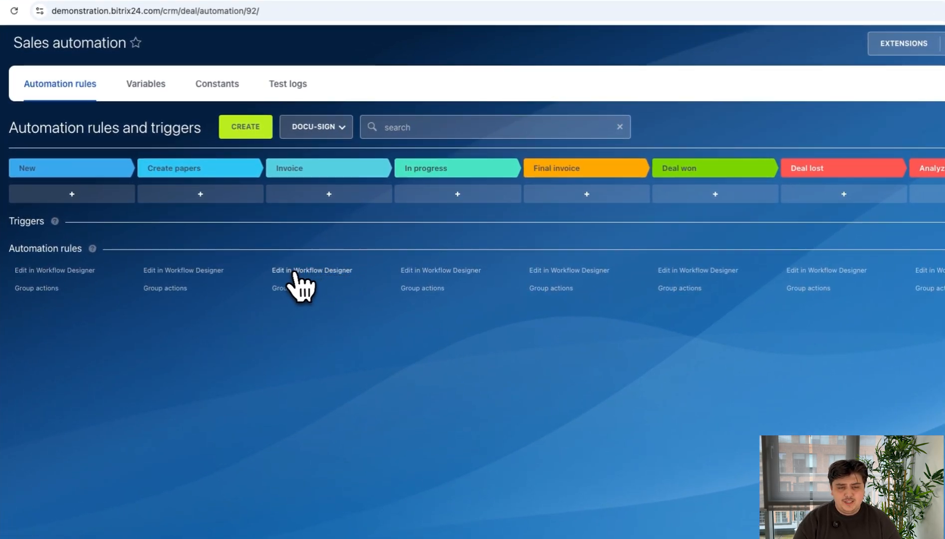
click(318, 271)
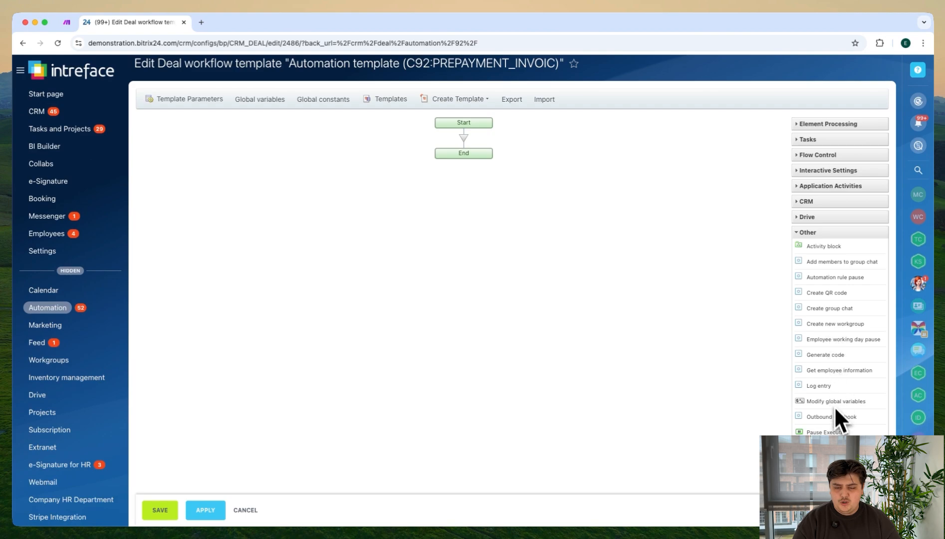
Step: Add an Outbound webhook activity between Start and End in the workflow template
scroll(836, 424, down, 1)
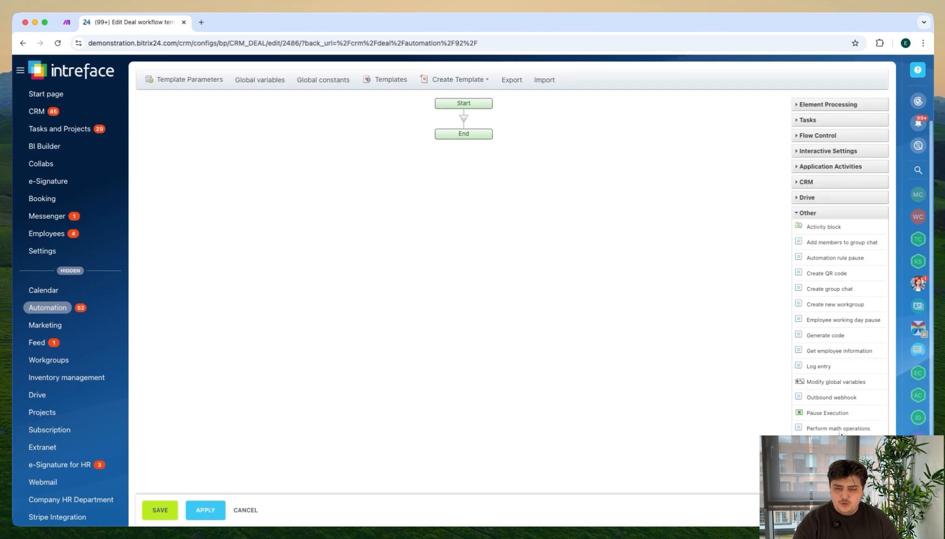
scroll(842, 435, down, 1)
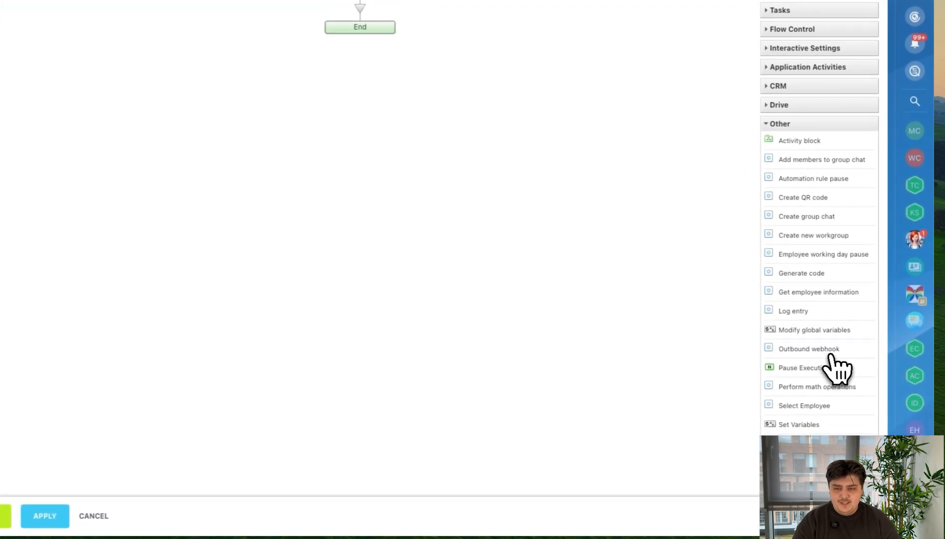
drag(835, 360, 387, 32)
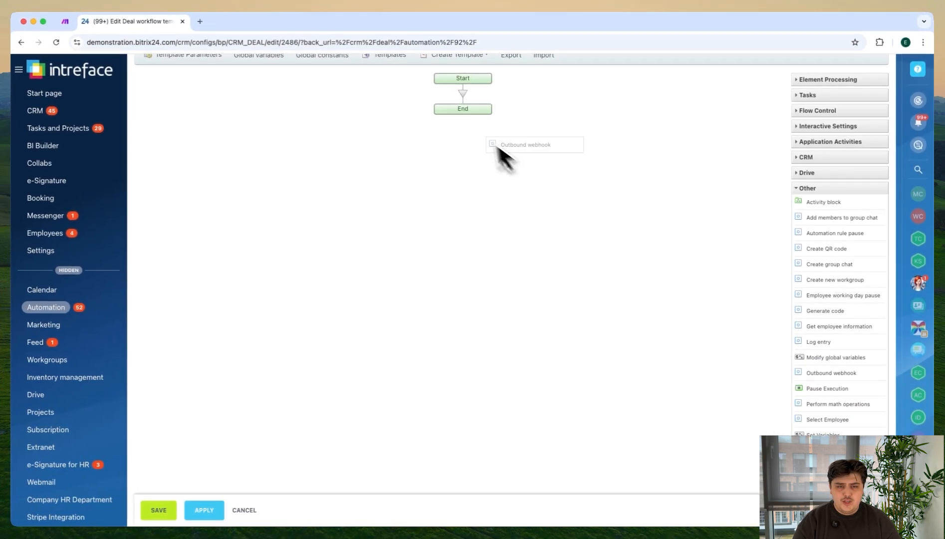
drag(468, 99, 467, 100)
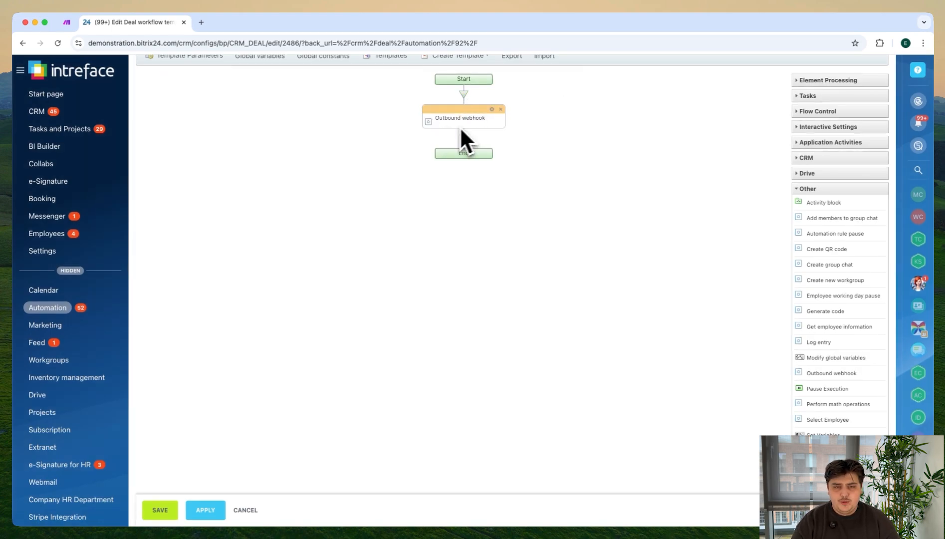
Step: Copy the custom webhook's address from the Make scenario into the Handler of the Bitrix24 Outbound webhook activity
click(491, 111)
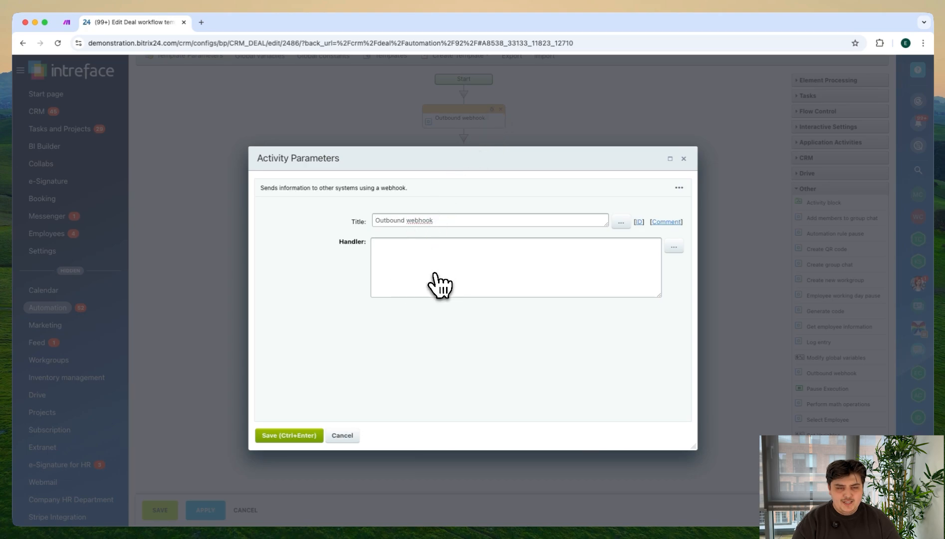
click(70, 26)
click(120, 281)
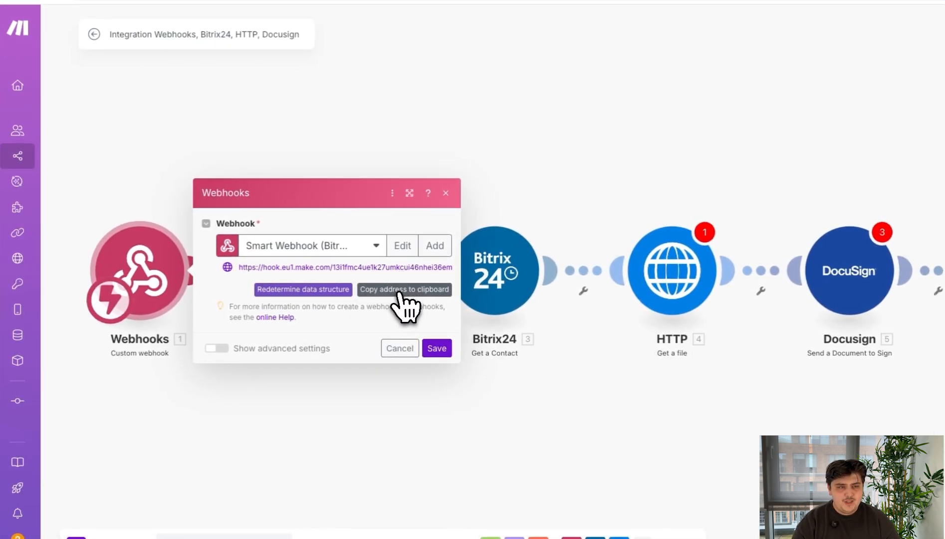
click(158, 25)
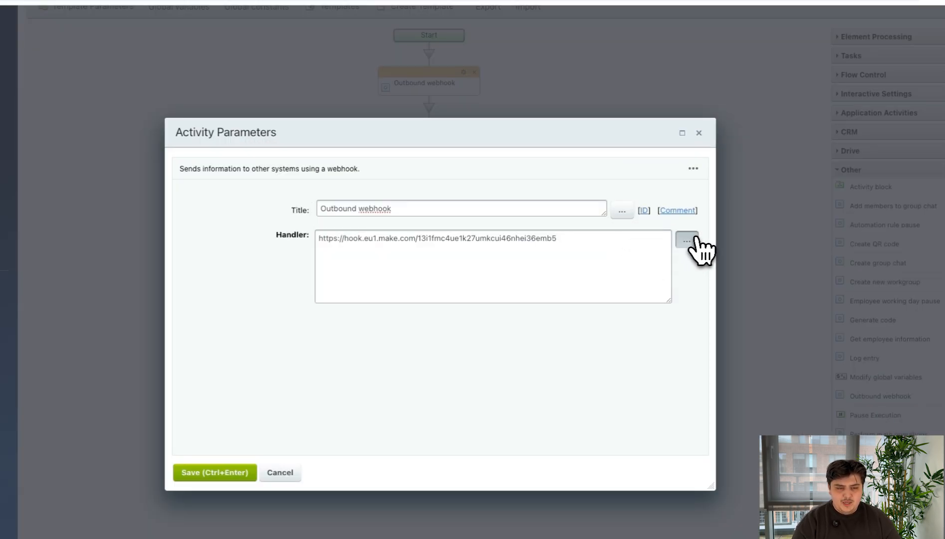
Step: Append the deal's ID element field to the handler URL as {{ID}}, and save the activity and the workflow template
click(673, 247)
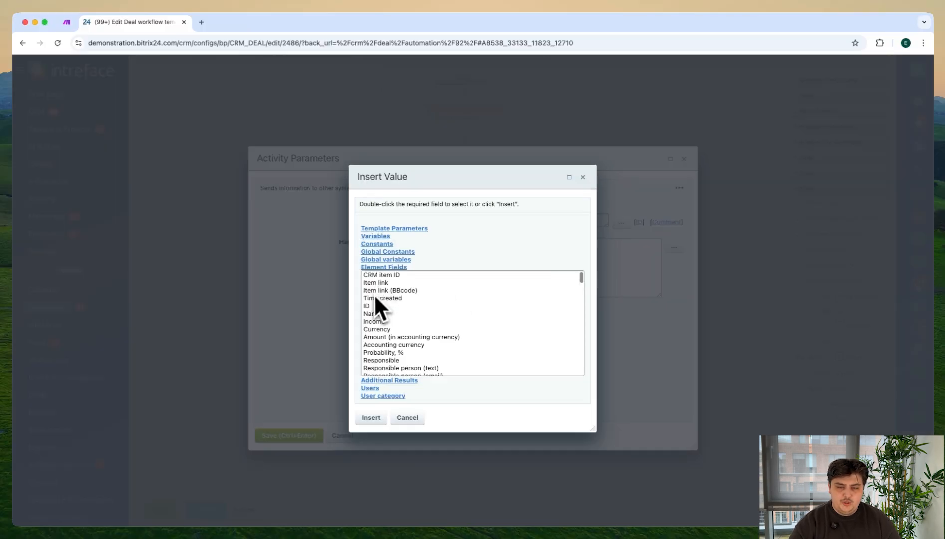
click(313, 316)
click(397, 432)
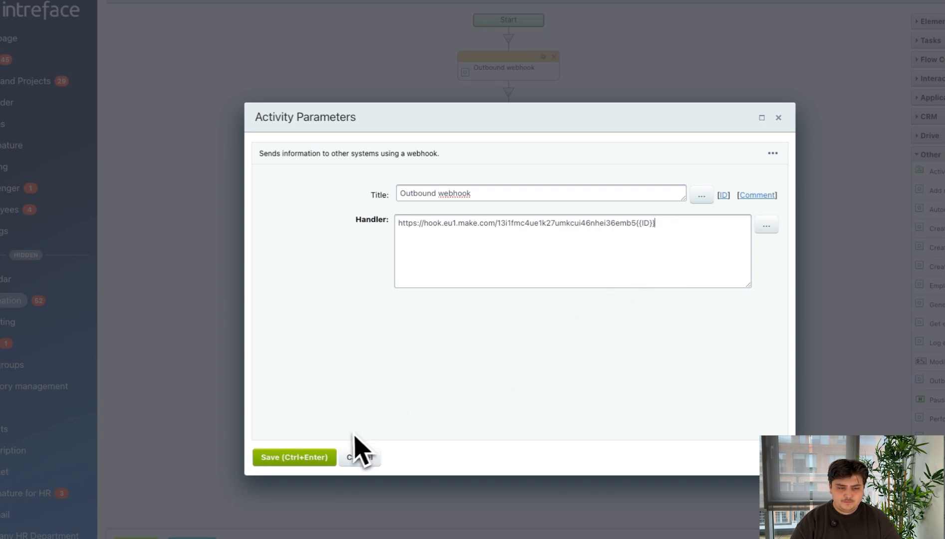
click(315, 457)
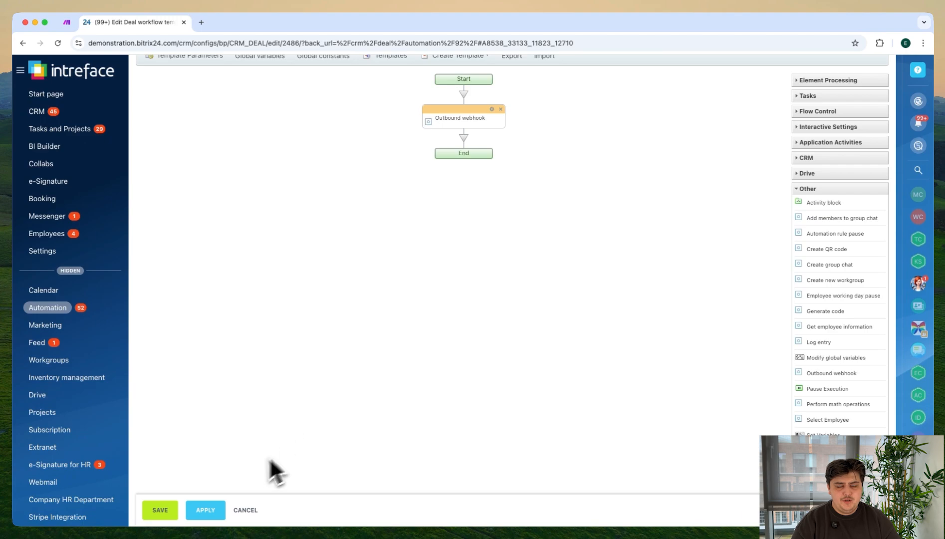
click(161, 510)
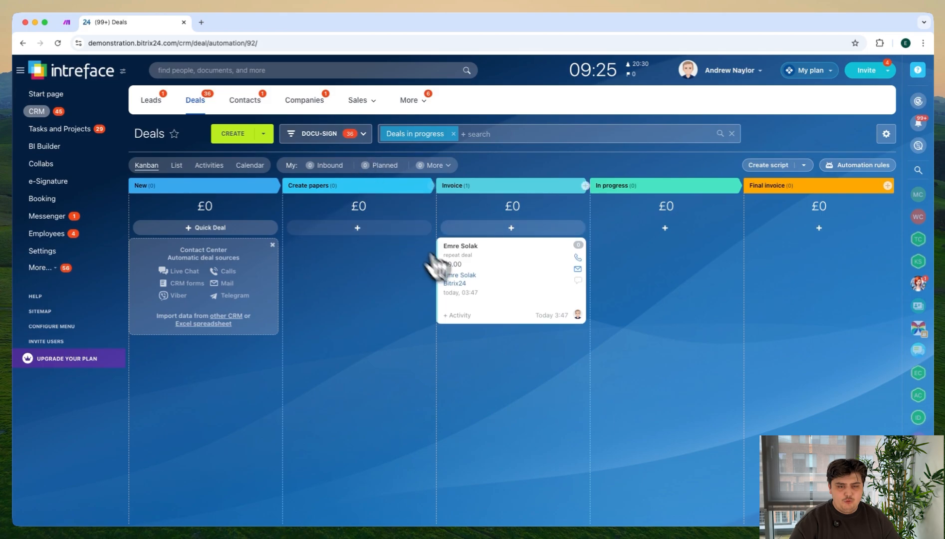
Step: Move the deal card from the Invoice stage to New and open the deal's details
drag(512, 287, 190, 267)
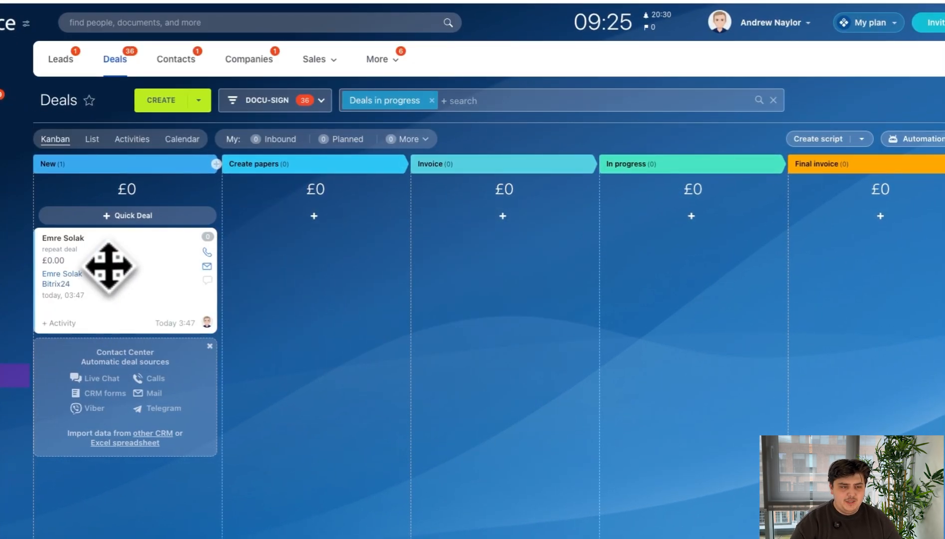
click(79, 239)
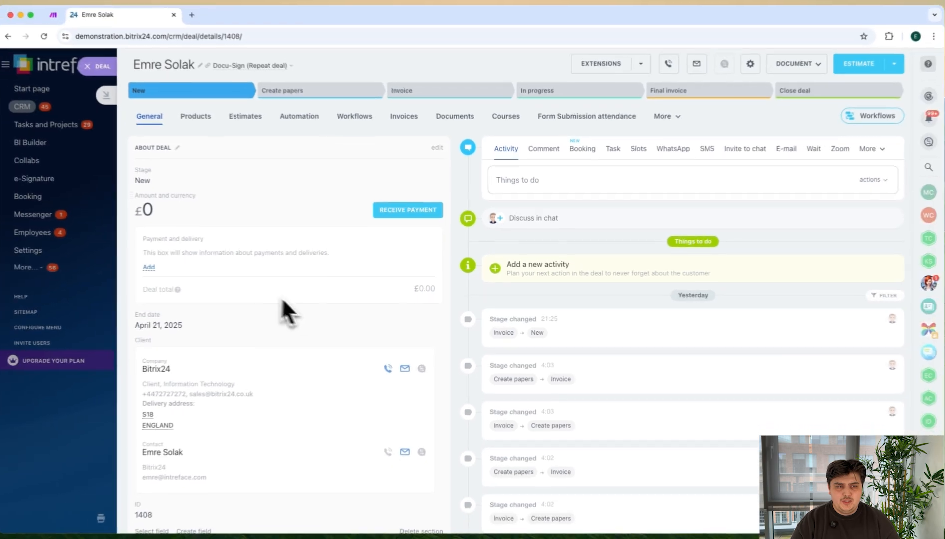
Step: Add the existing External ID field to the deal's About deal section
scroll(313, 401, down, 2)
scroll(291, 412, down, 5)
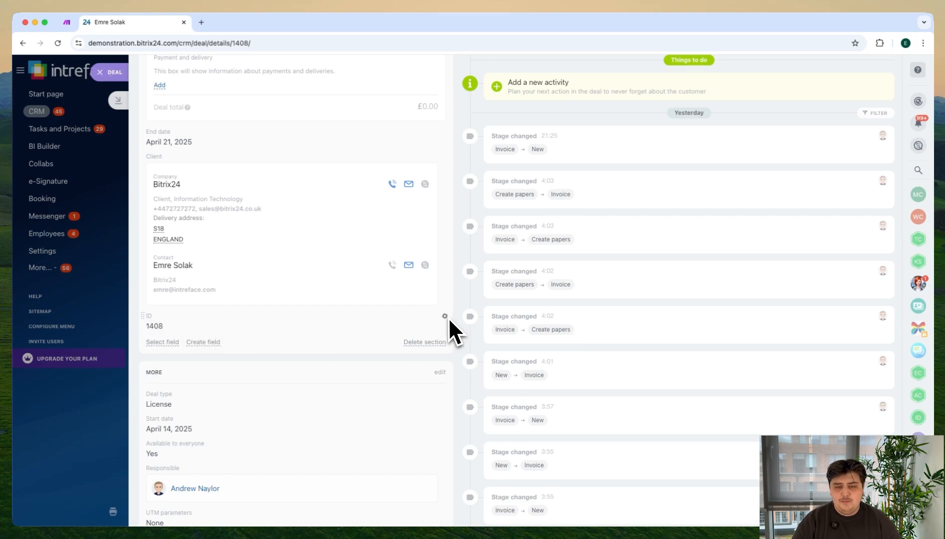
scroll(394, 334, up, 5)
scroll(379, 340, down, 6)
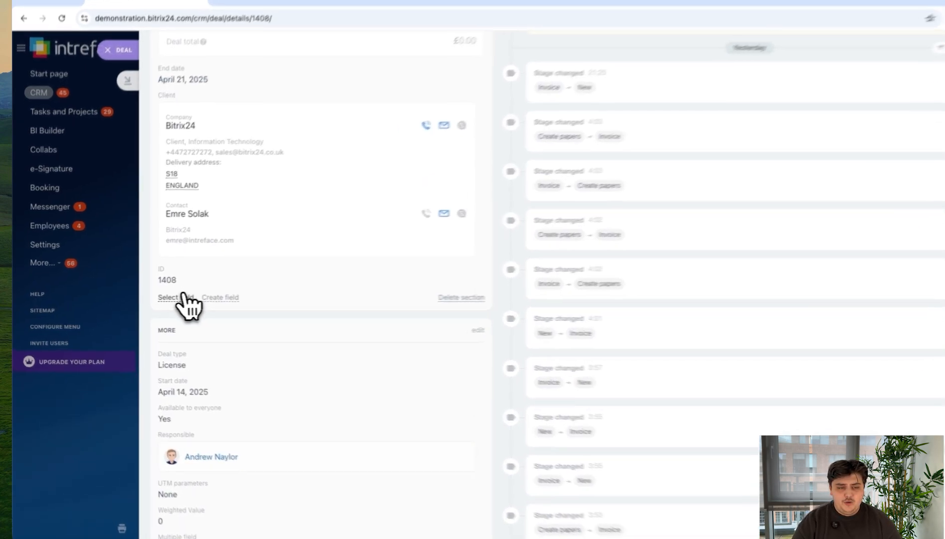
click(164, 300)
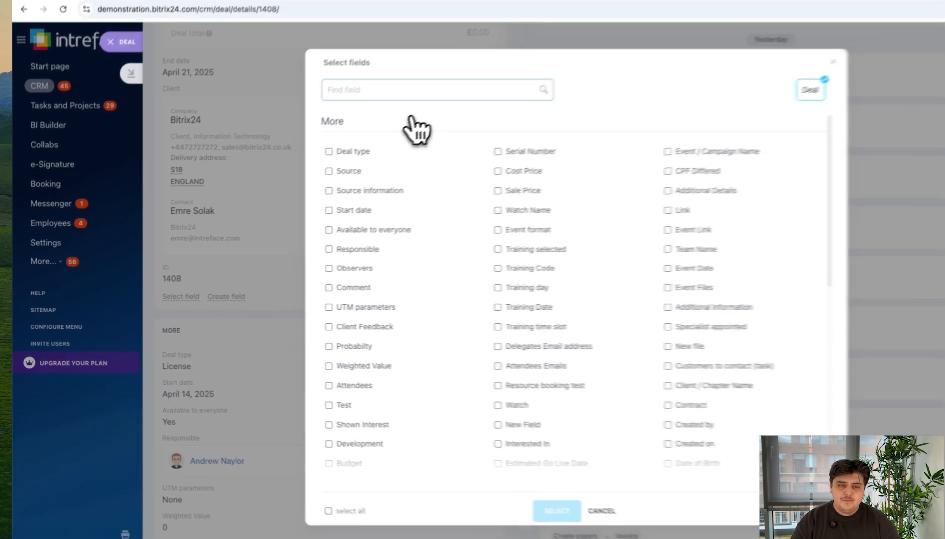
text(ID)
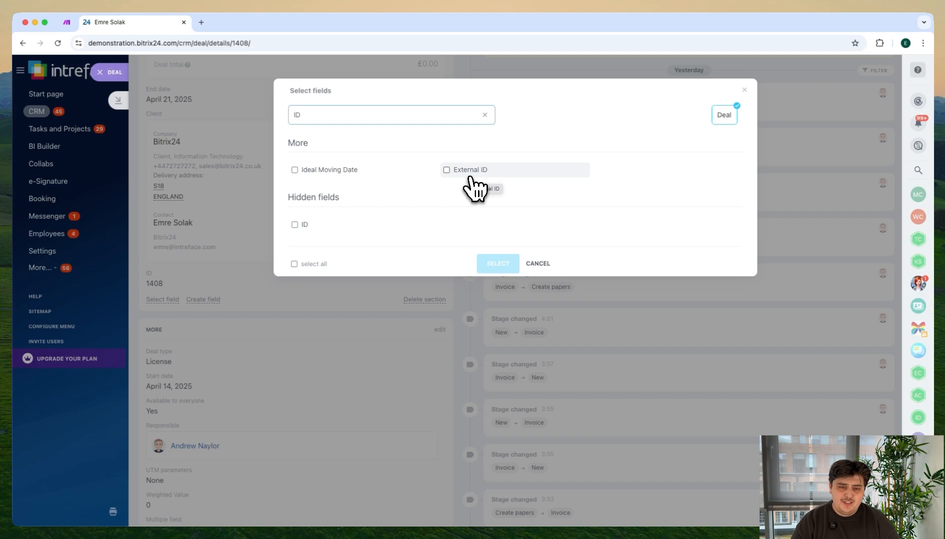
click(469, 172)
click(498, 263)
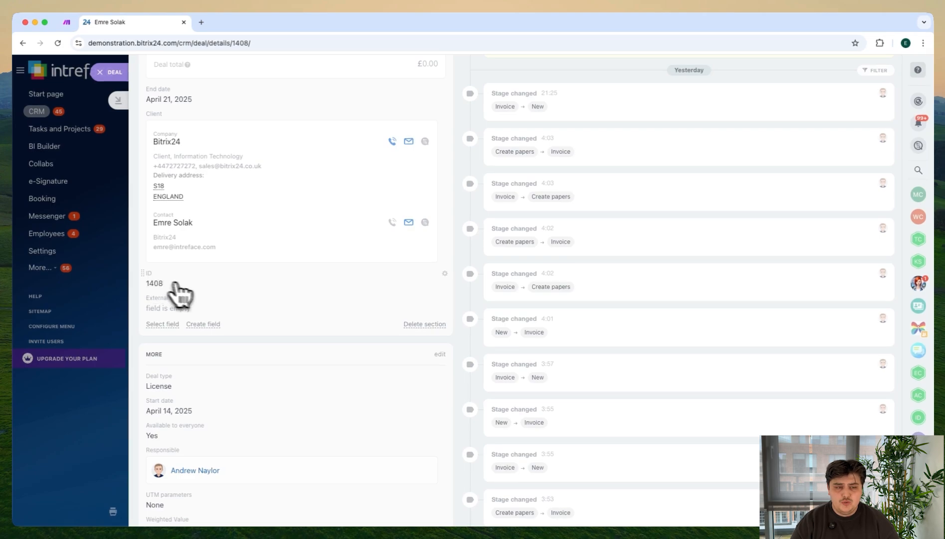
Step: Create a File field named Invoice in the deal's About deal section and place it directly above End date
scroll(332, 291, up, 5)
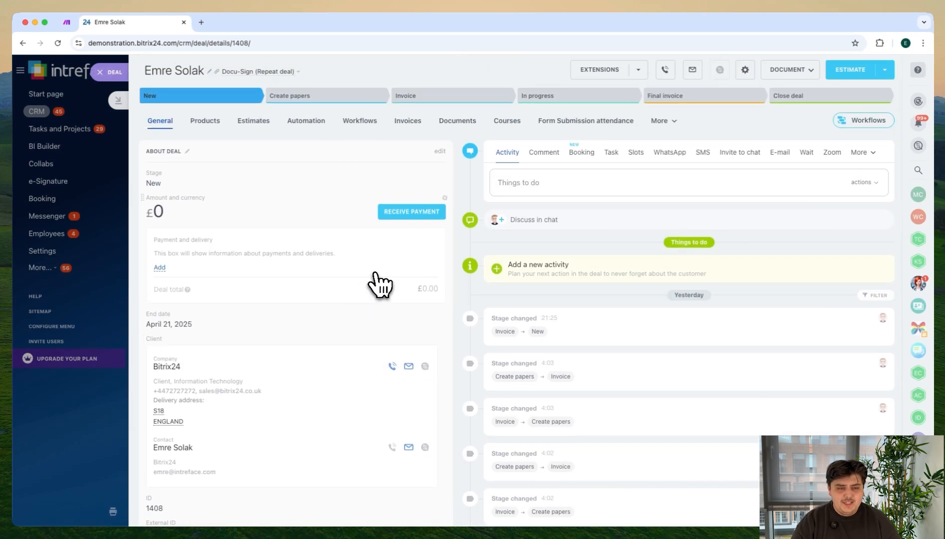
scroll(240, 366, down, 3)
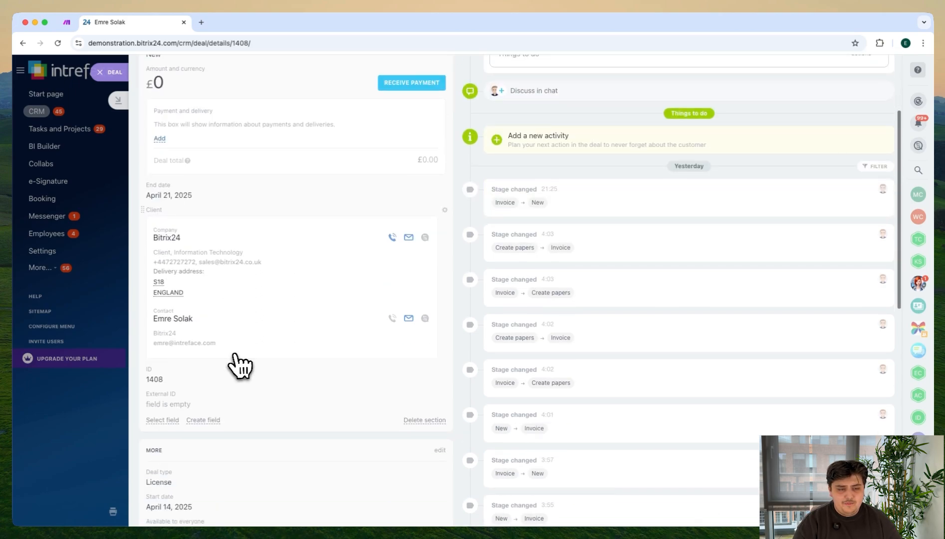
scroll(235, 355, down, 1)
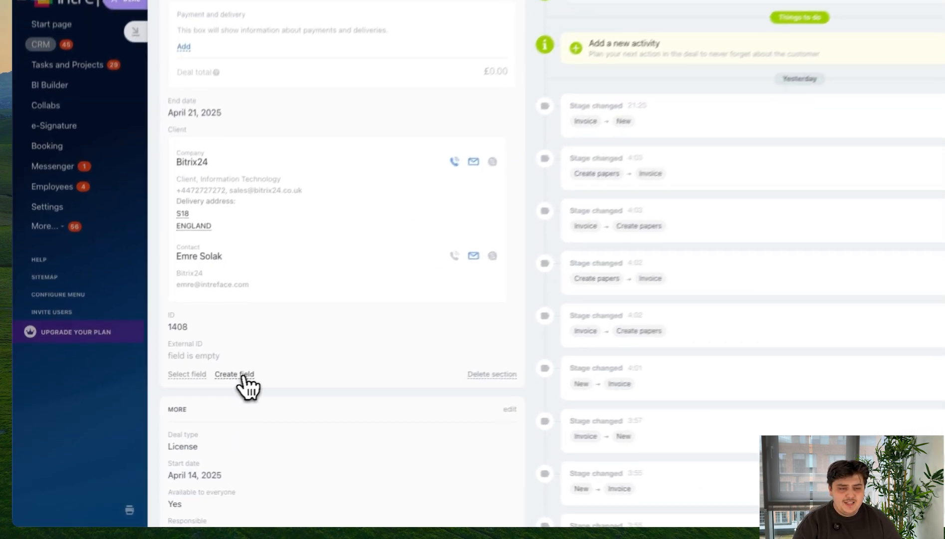
click(204, 395)
scroll(274, 380, down, 1)
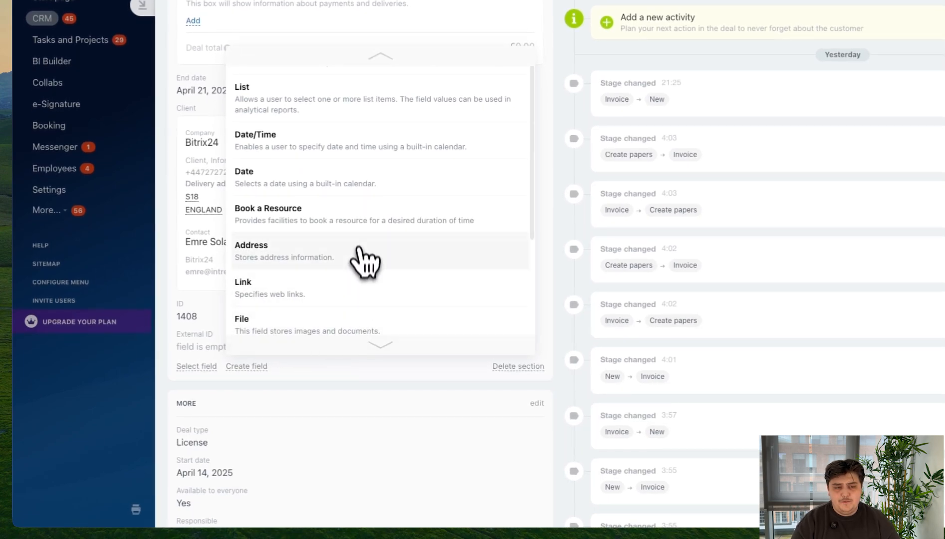
scroll(345, 209, down, 1)
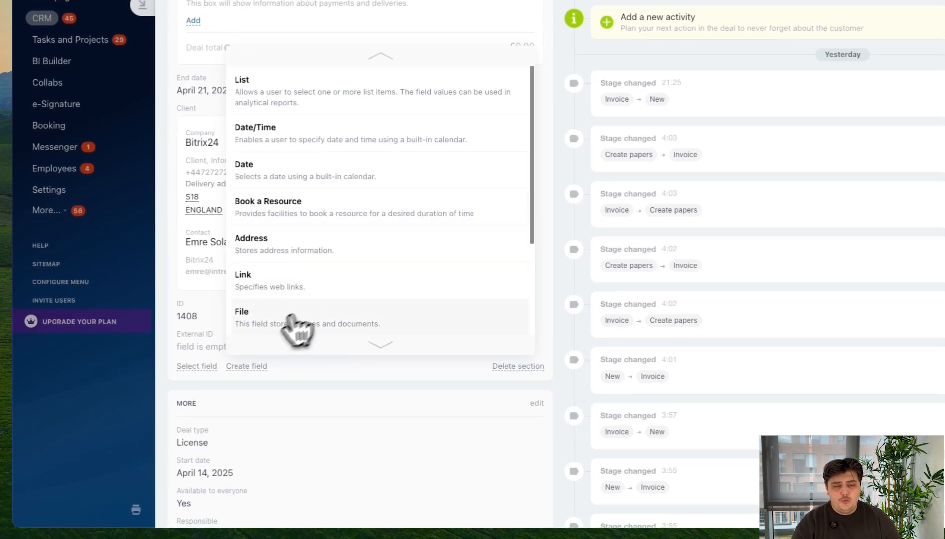
click(263, 325)
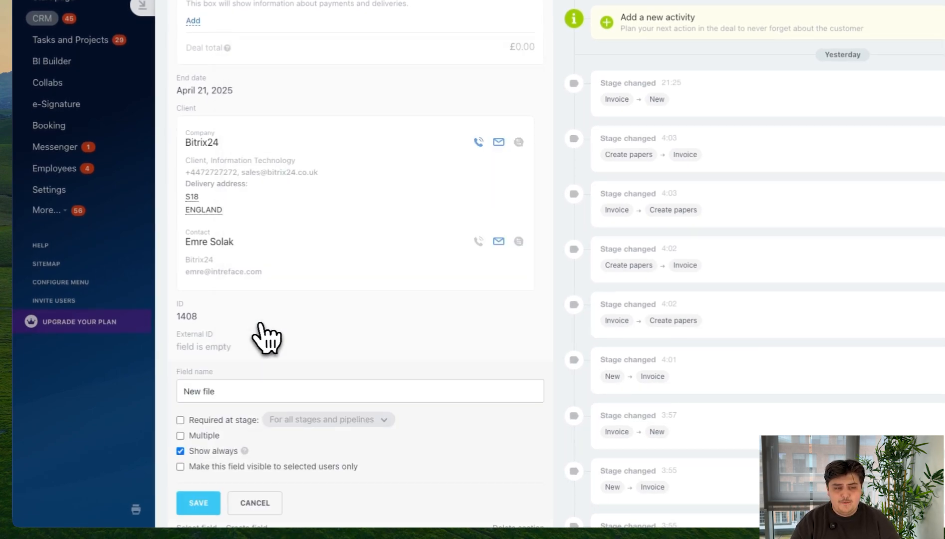
click(251, 389)
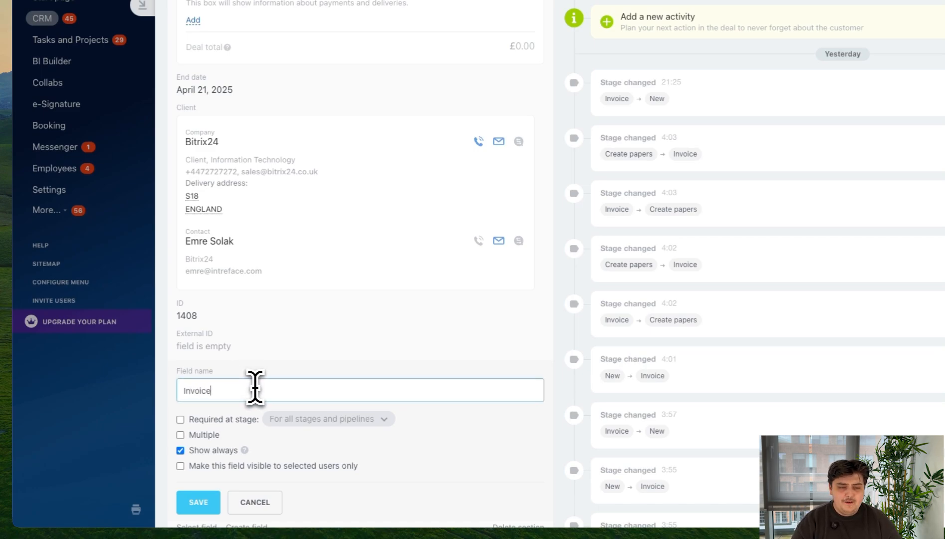
click(203, 503)
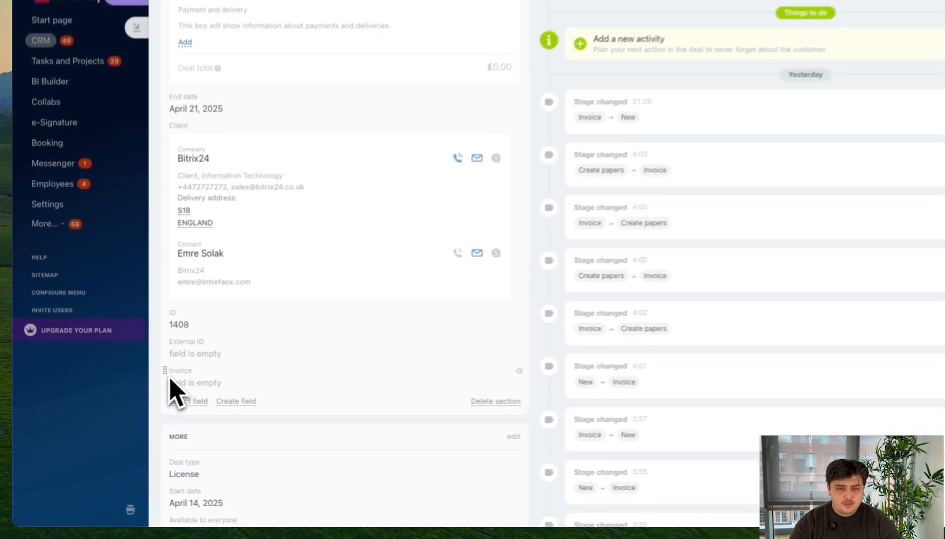
drag(158, 399, 172, 203)
drag(209, 132, 213, 63)
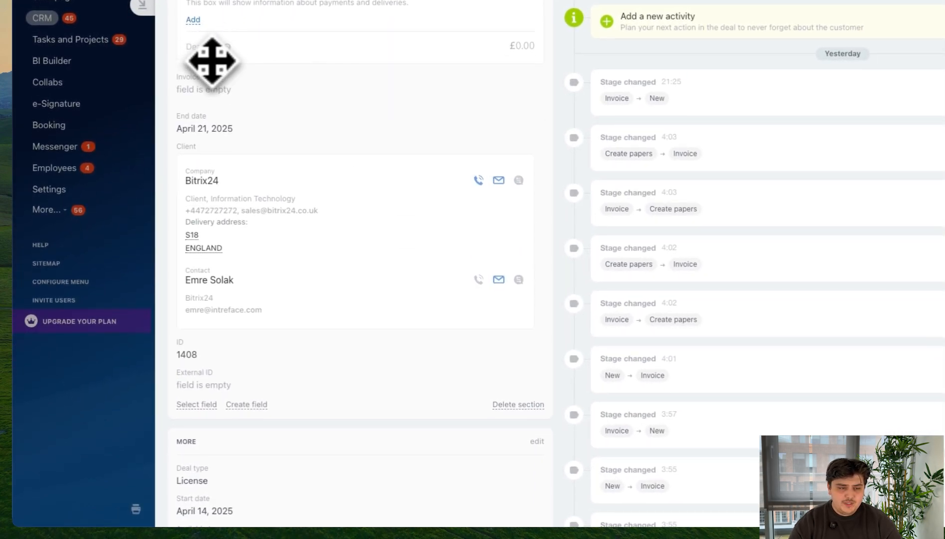
Step: Generate the deal's Invoice (UK) document, download it as a PDF and close the document preview
scroll(296, 143, up, 3)
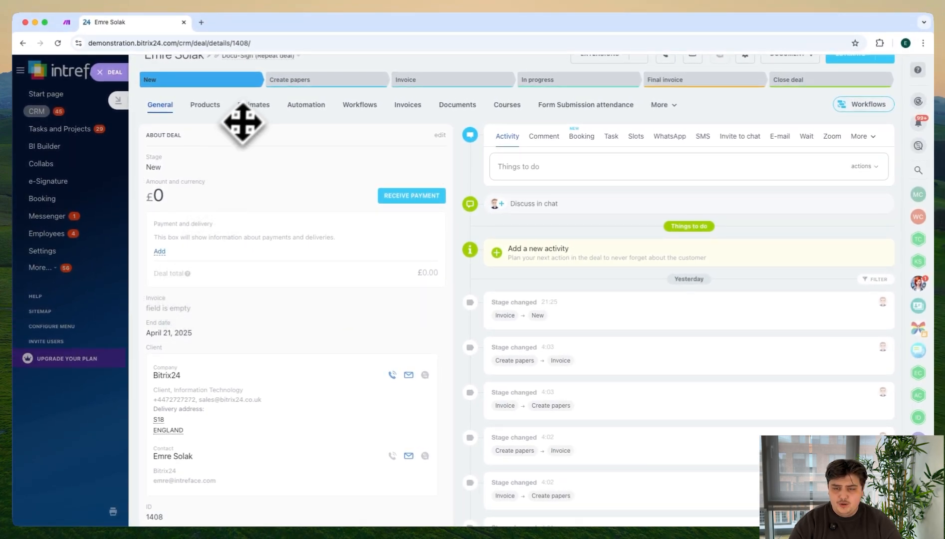
scroll(864, 107, up, 1)
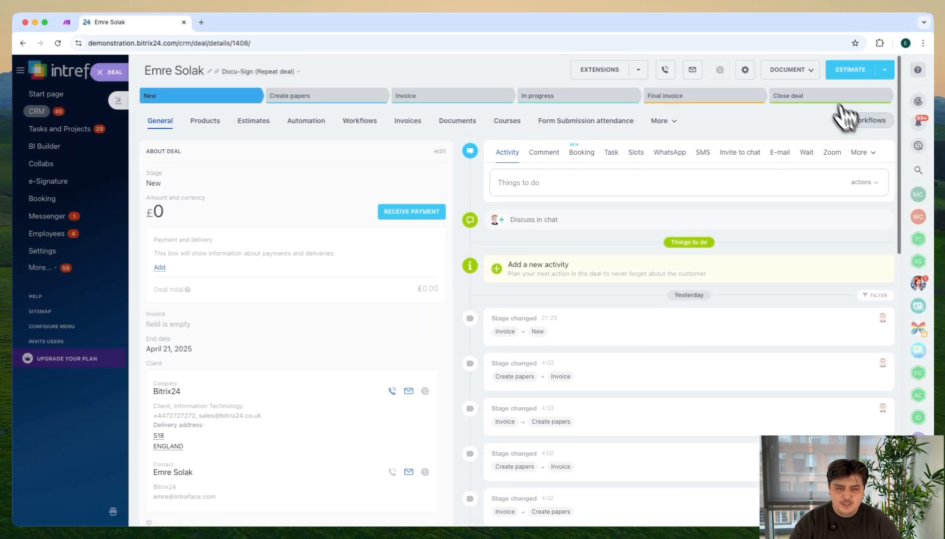
click(811, 72)
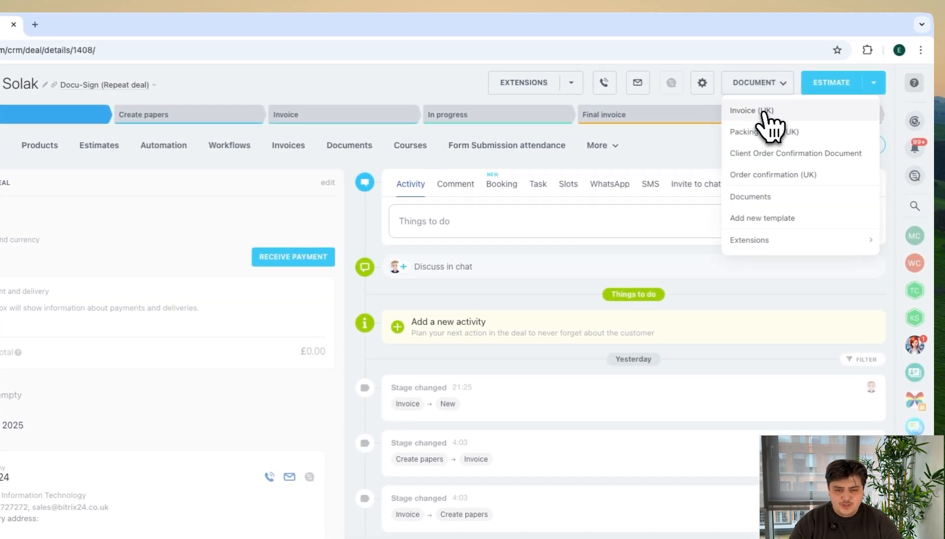
click(762, 113)
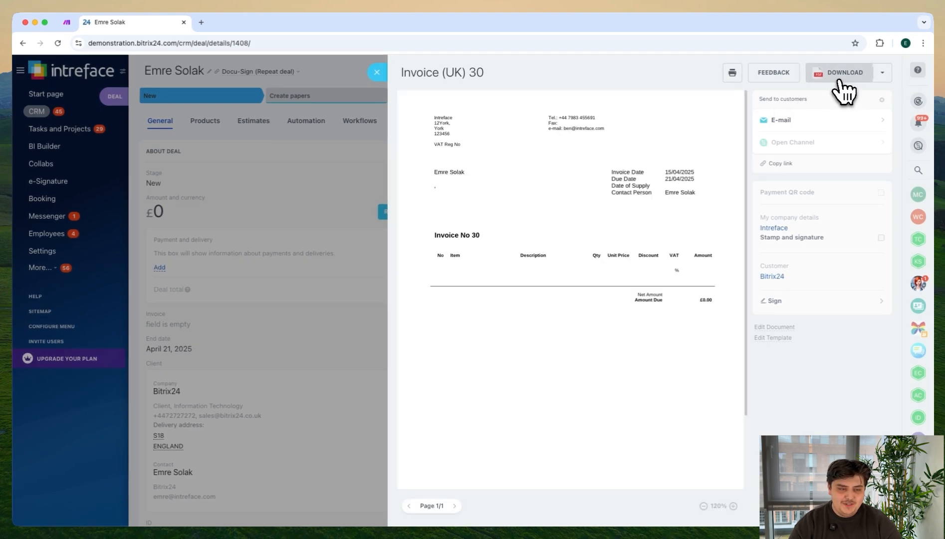
click(838, 83)
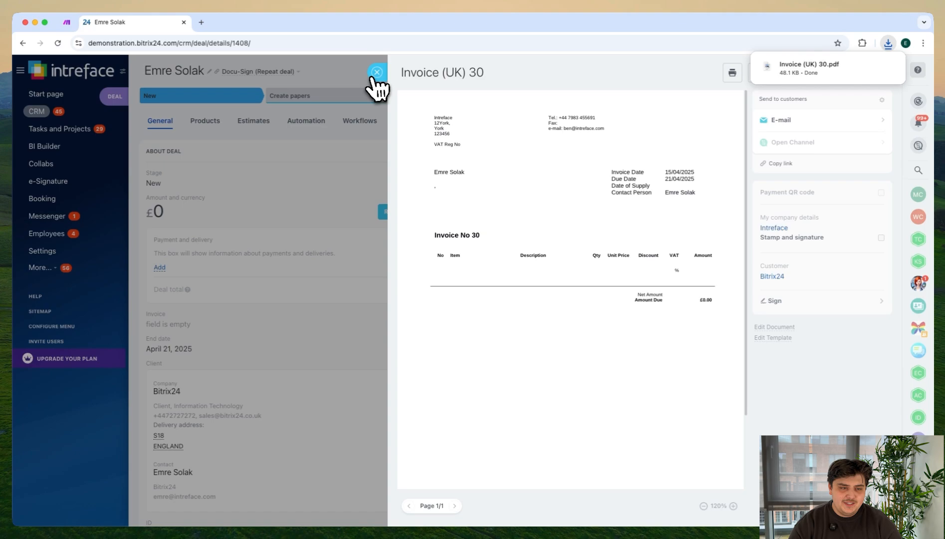
click(376, 73)
Step: Upload the downloaded Invoice (UK) 30.pdf to the deal's Invoice field and save the deal
scroll(329, 212, down, 5)
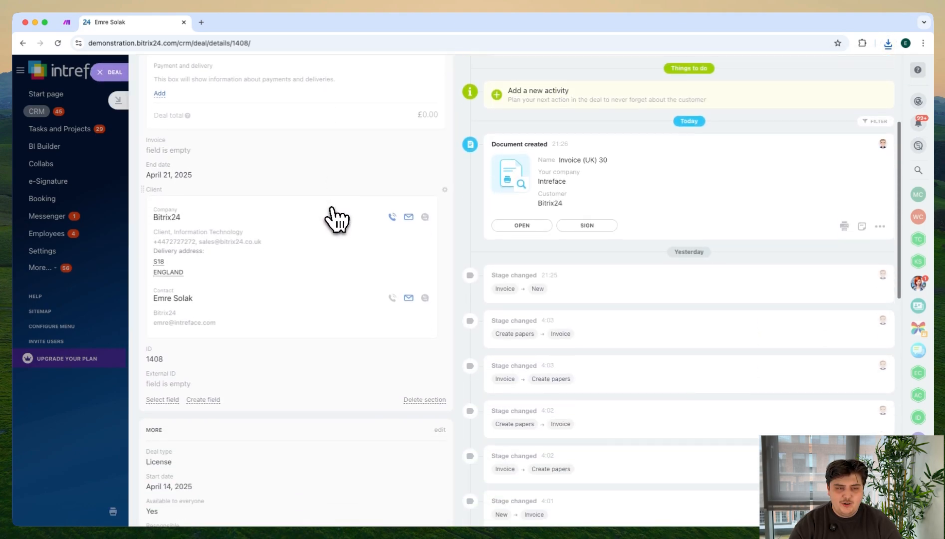
click(173, 150)
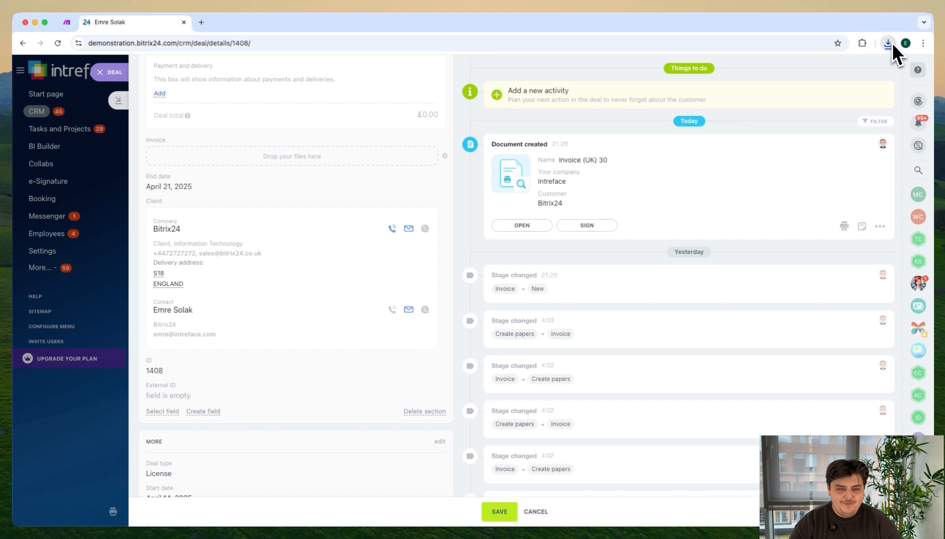
click(891, 43)
drag(806, 87, 275, 155)
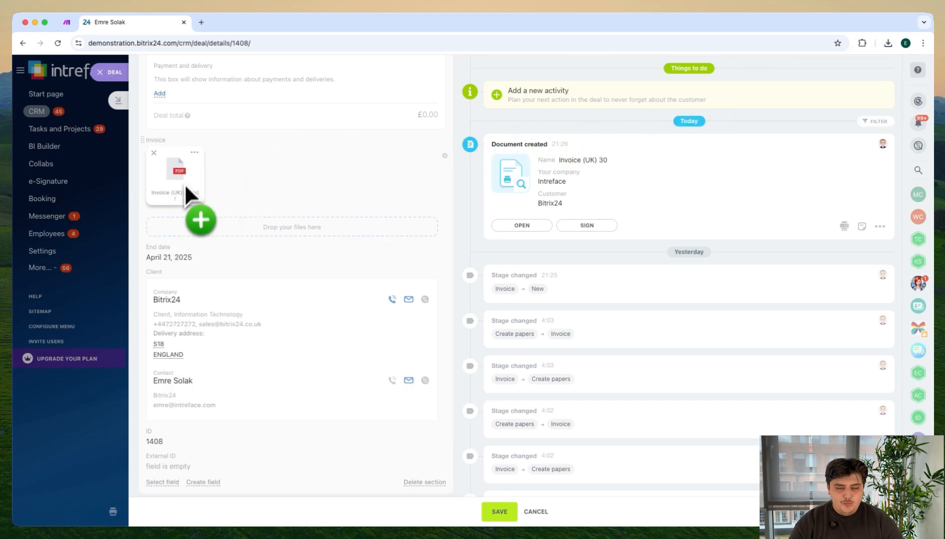
click(509, 512)
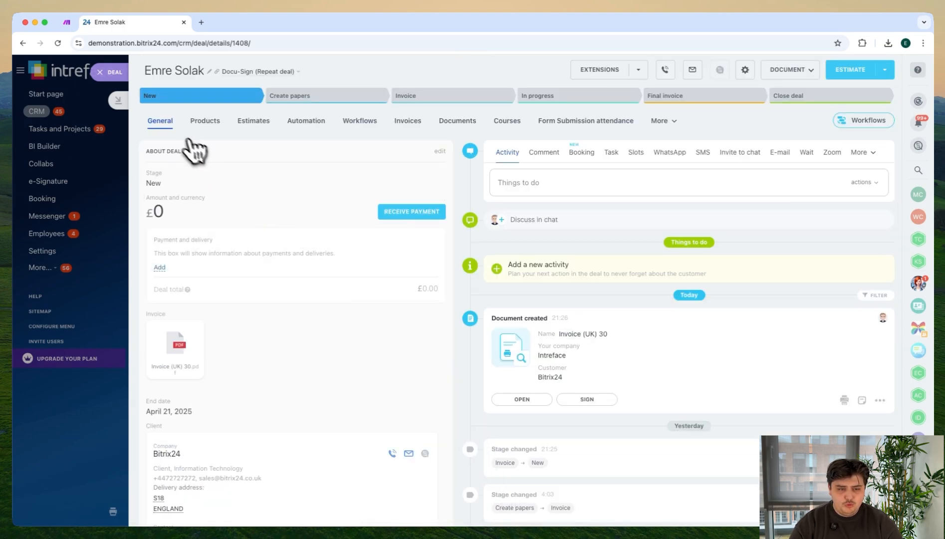
Step: Move the deal card to the Invoice stage and open that stage's automation rule in Workflow Designer
click(103, 75)
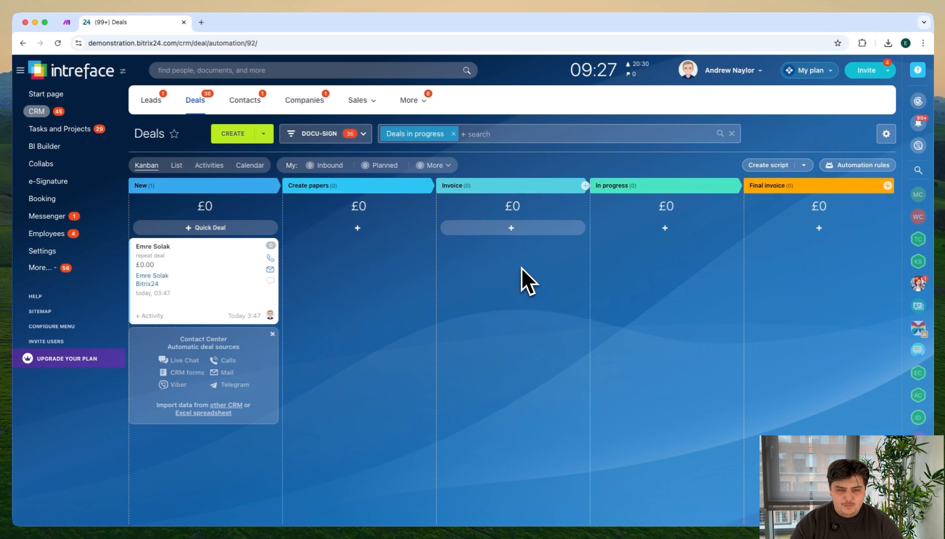
click(869, 166)
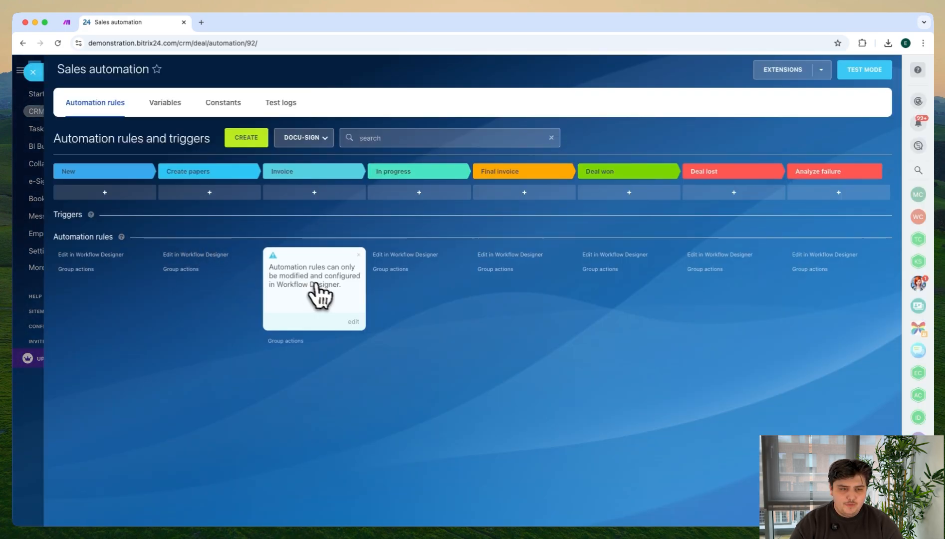
click(316, 285)
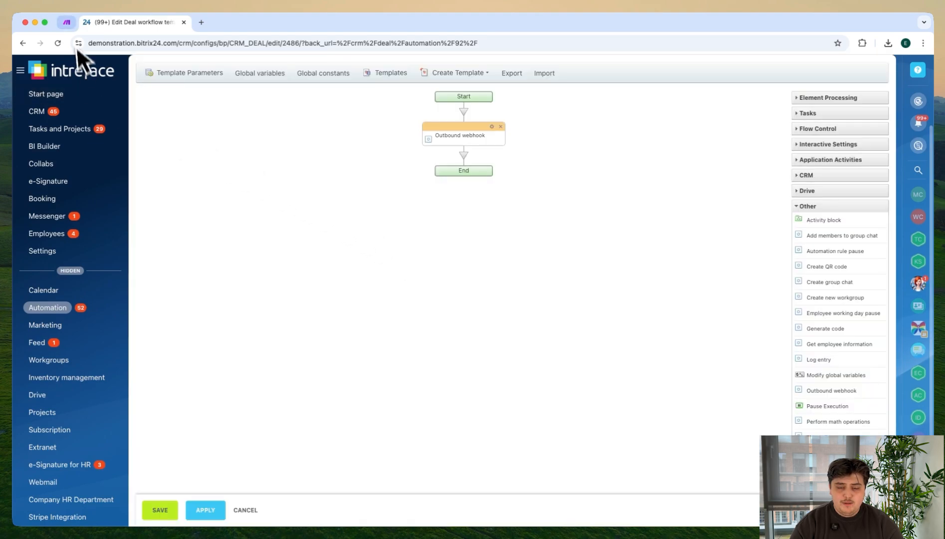
click(69, 23)
click(95, 24)
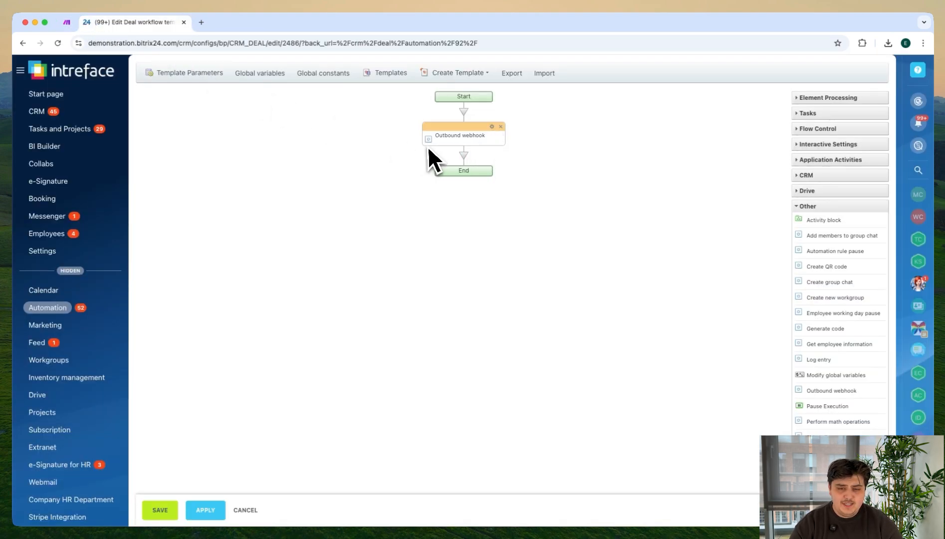
Step: Change the Outbound webhook handler's ending to ?ID={{ID}}, and save the activity and the workflow template
click(492, 128)
click(569, 246)
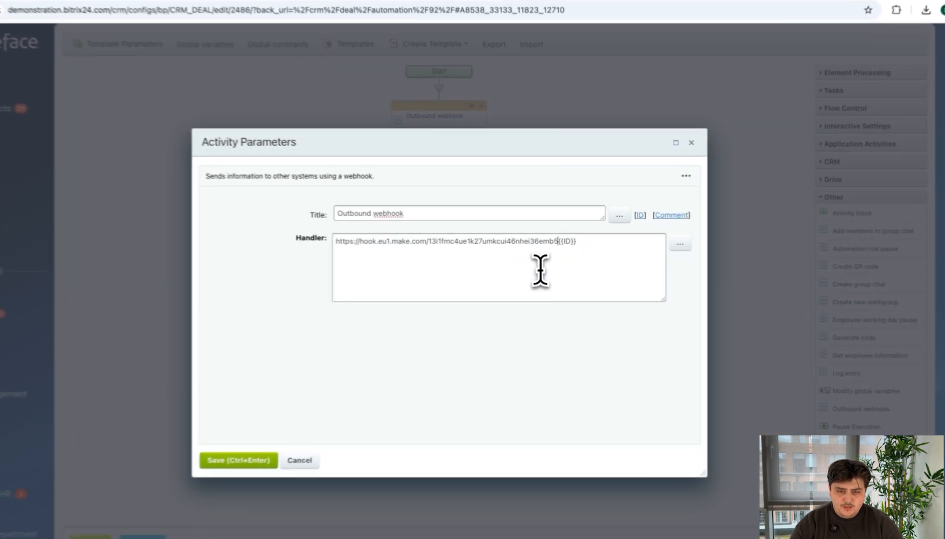
text(?)
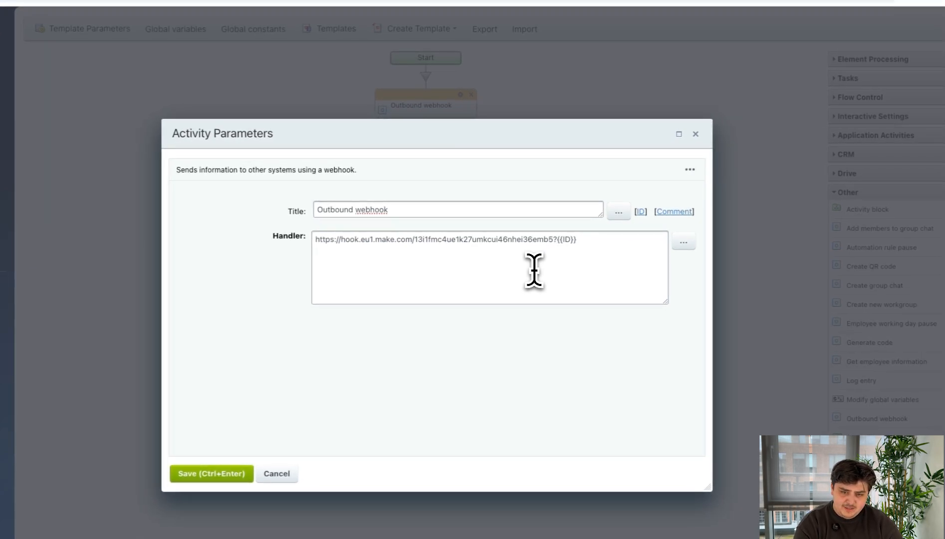
text(ID)
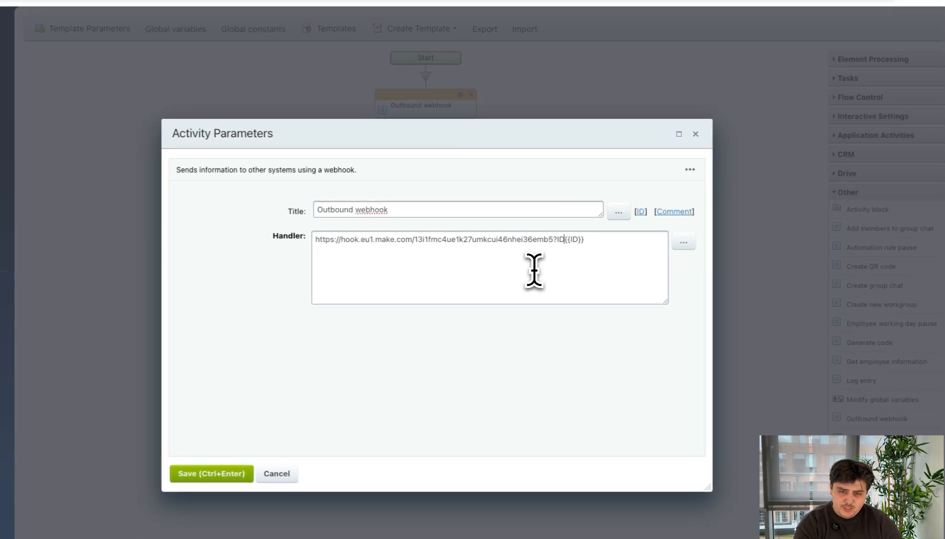
text(=)
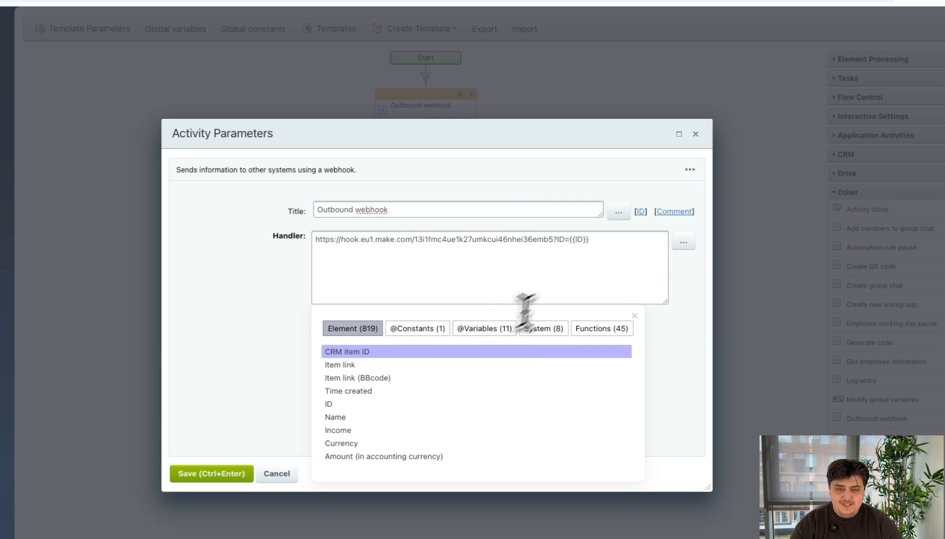
click(595, 250)
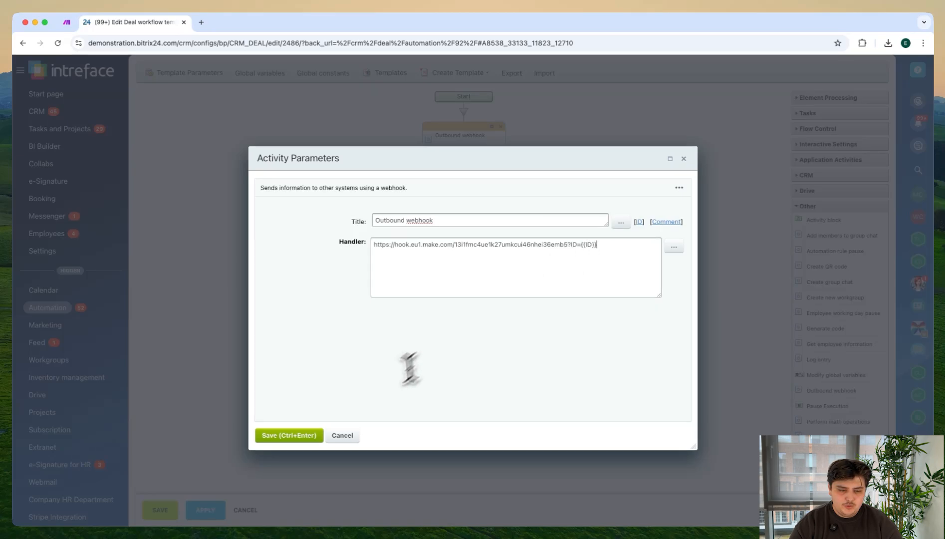
click(301, 437)
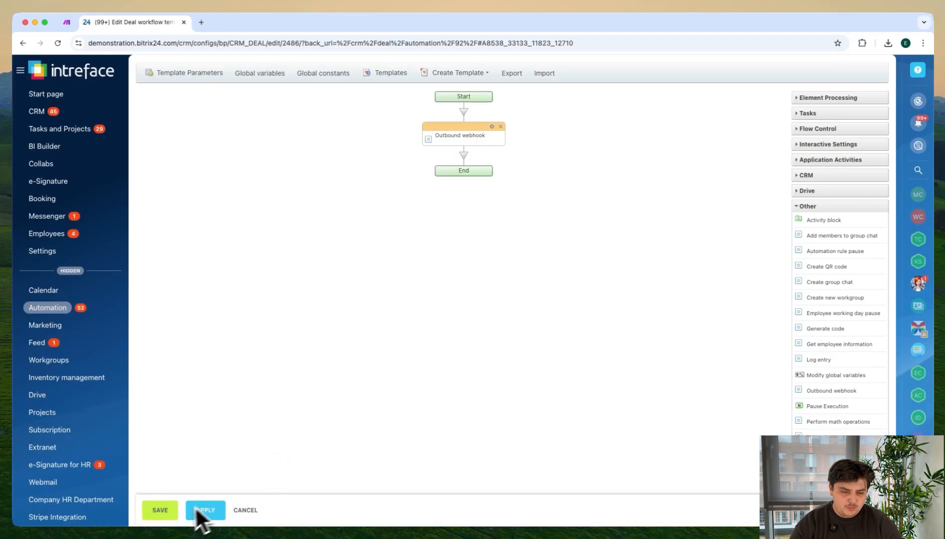
click(201, 514)
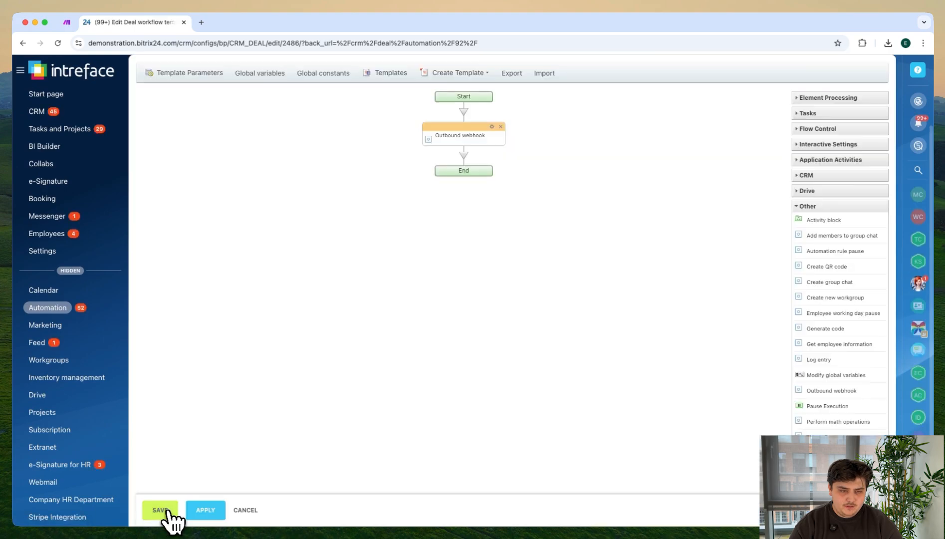
click(168, 511)
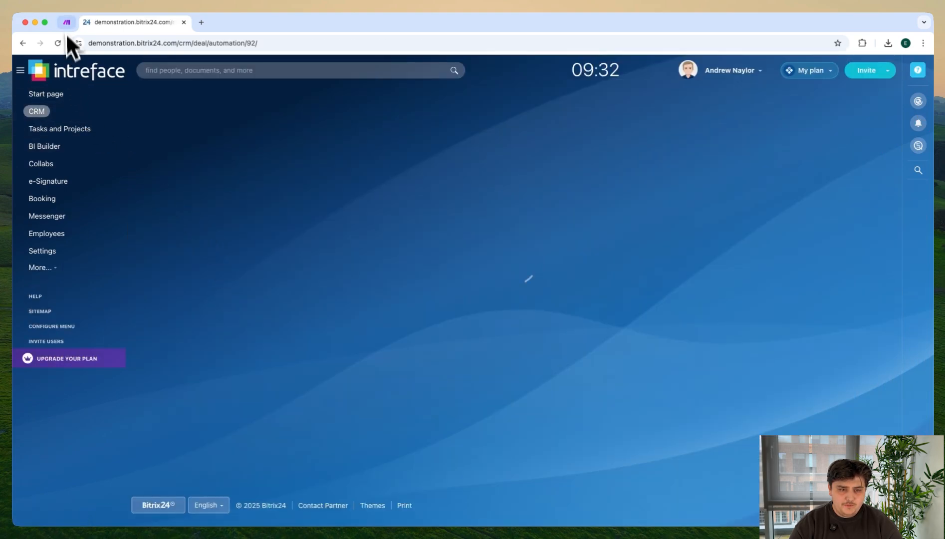
Step: Switch to the Make scenario, save the custom webhook's settings and run only the Webhooks module
click(67, 21)
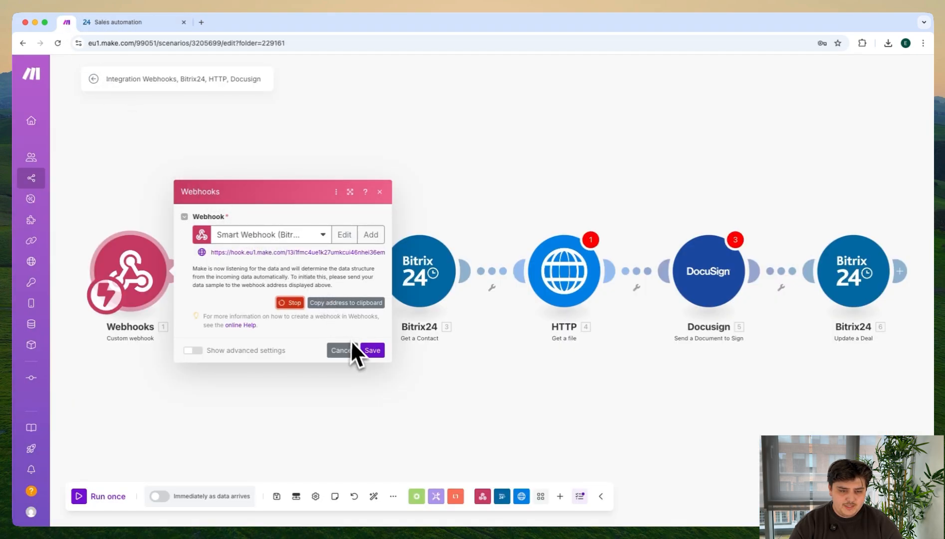
click(372, 350)
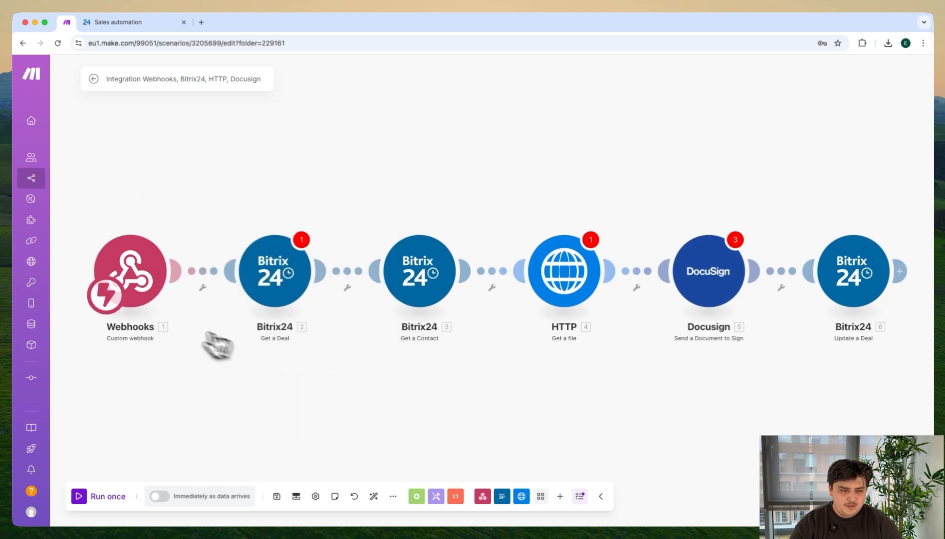
right_click(114, 273)
click(132, 298)
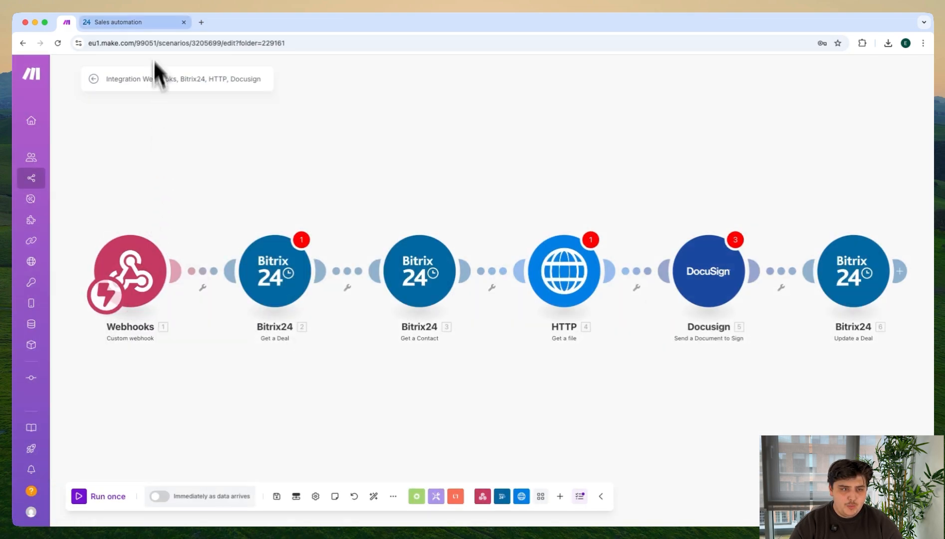
Step: Move the deal card from New to the Invoice stage in Bitrix24, and check the Webhooks module's output in Make
click(149, 23)
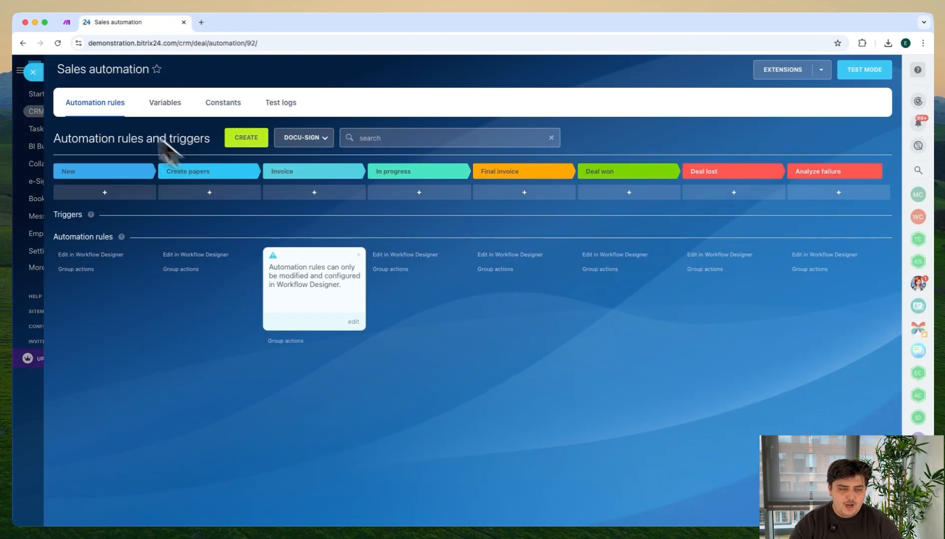
click(32, 71)
drag(217, 285, 468, 280)
click(67, 23)
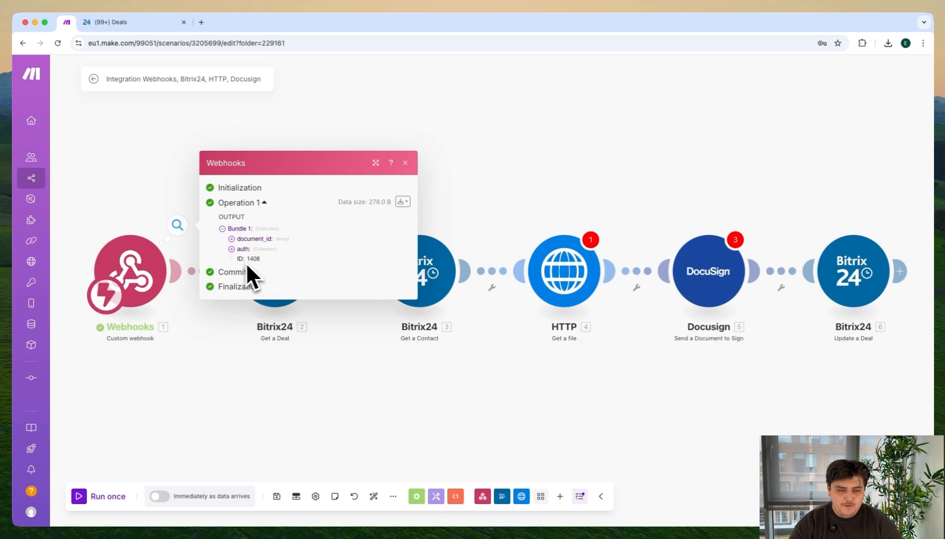
Step: Close the Webhooks output and map the webhook's ID to the Deal ID of the Get a Deal module
click(406, 162)
click(288, 280)
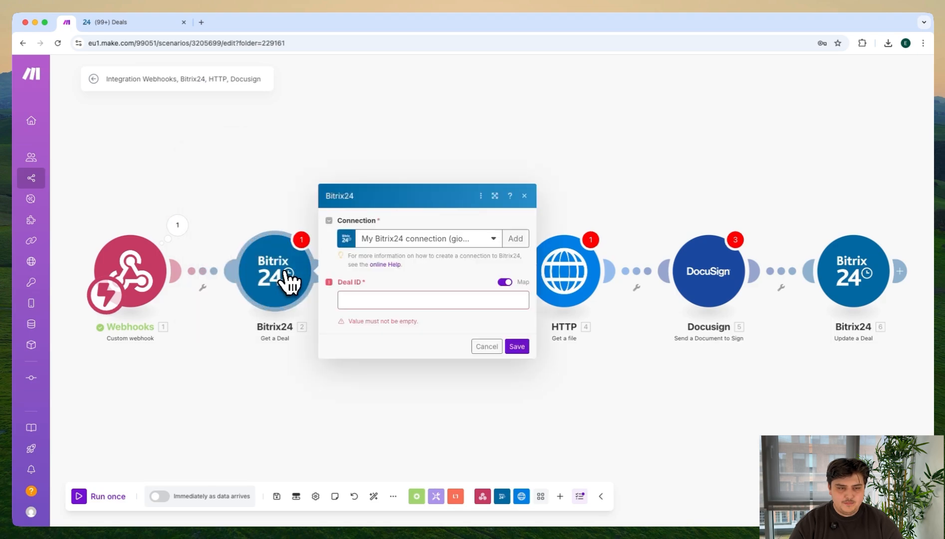
click(364, 303)
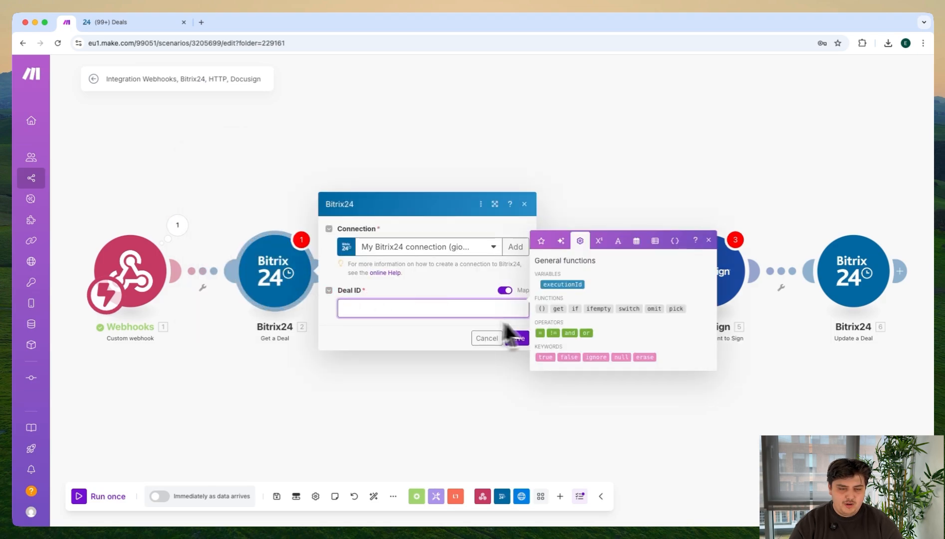
click(406, 372)
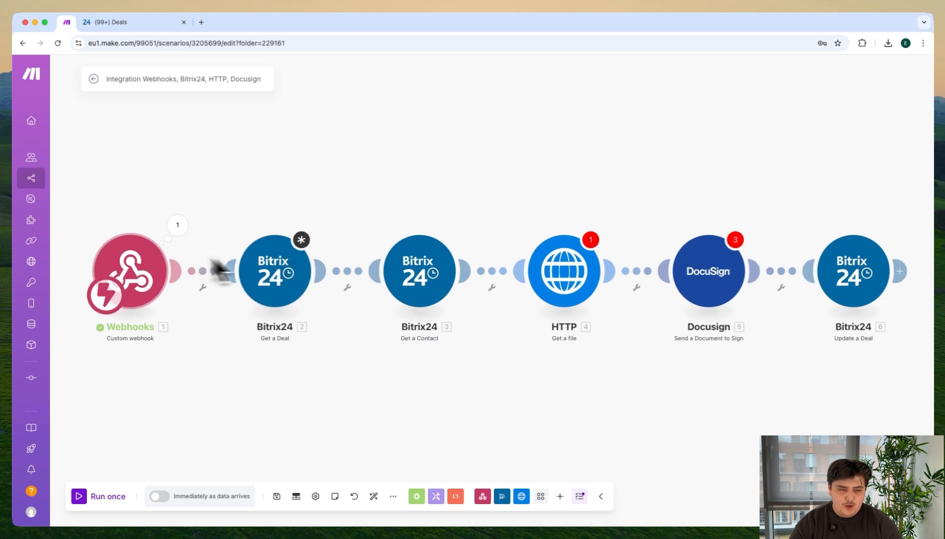
Step: Examine the Webhooks module's output for the ID value and the contents of the auth collection
click(176, 227)
right_click(242, 258)
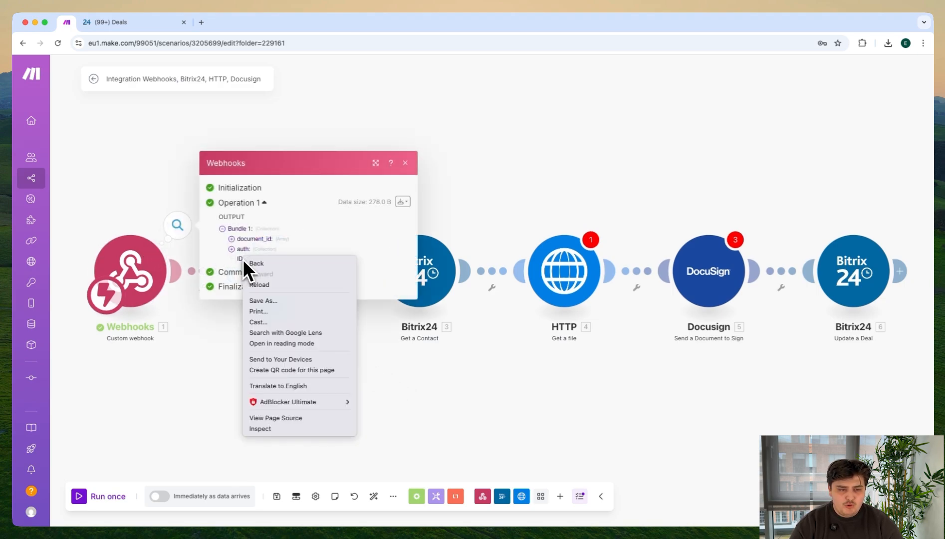
click(238, 257)
click(240, 248)
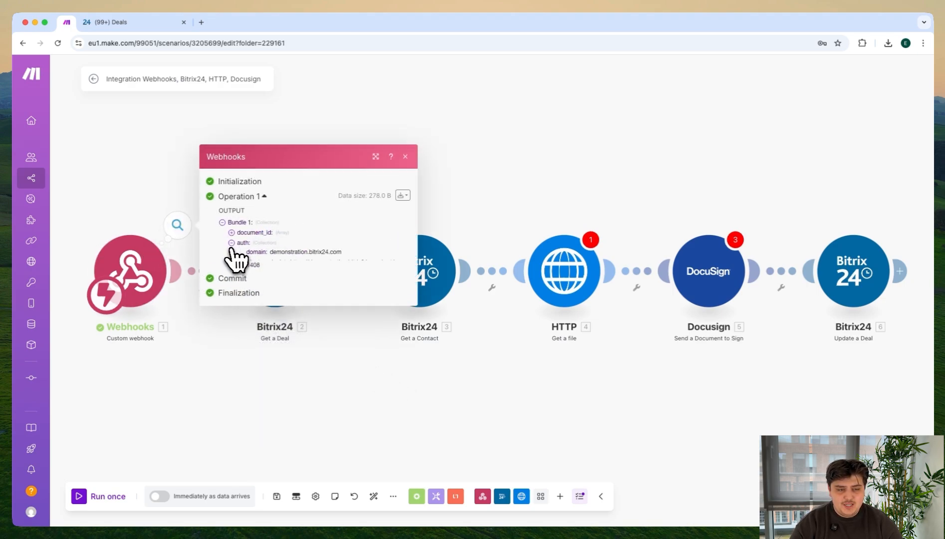
click(405, 143)
Step: Run only the Get a Deal module with ID 1408 and review the returned deal fields
right_click(283, 289)
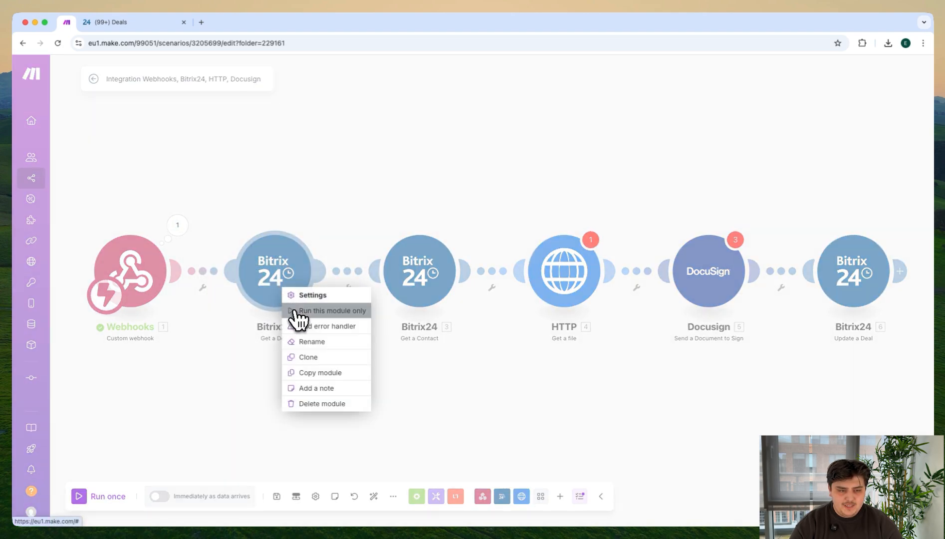
click(320, 310)
click(405, 303)
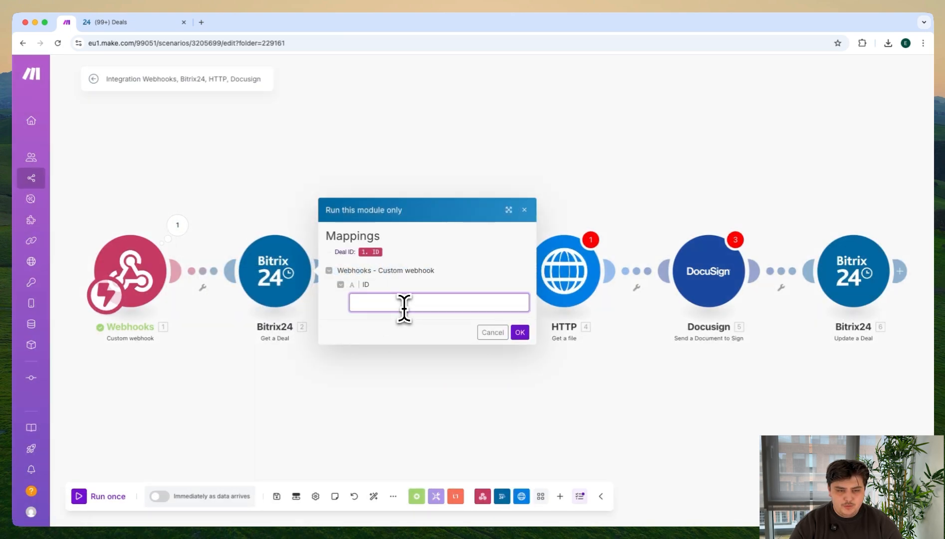
click(510, 334)
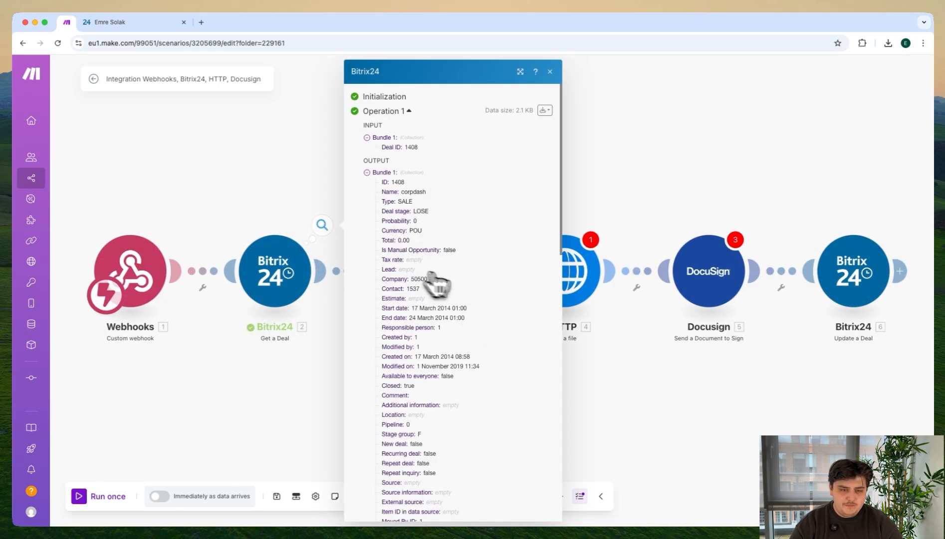
scroll(449, 269, down, 6)
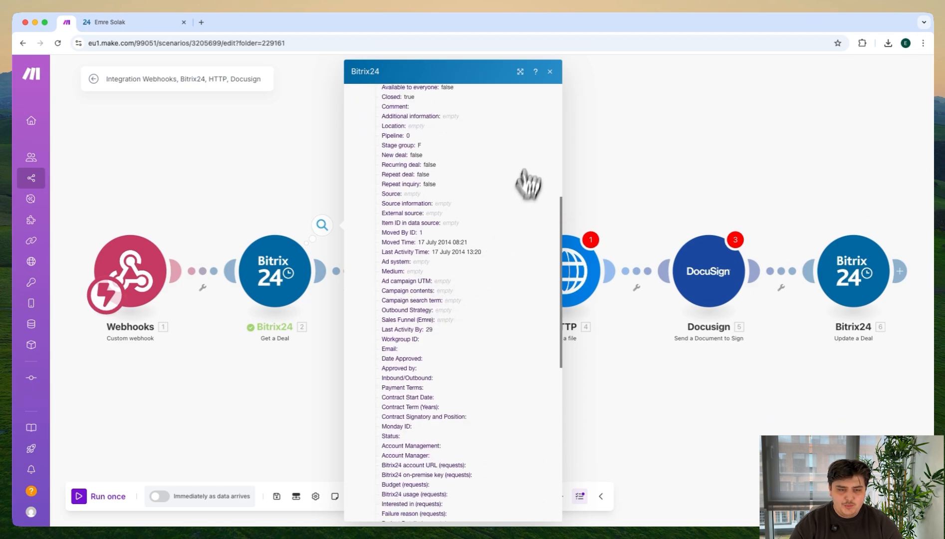
scroll(491, 198, up, 6)
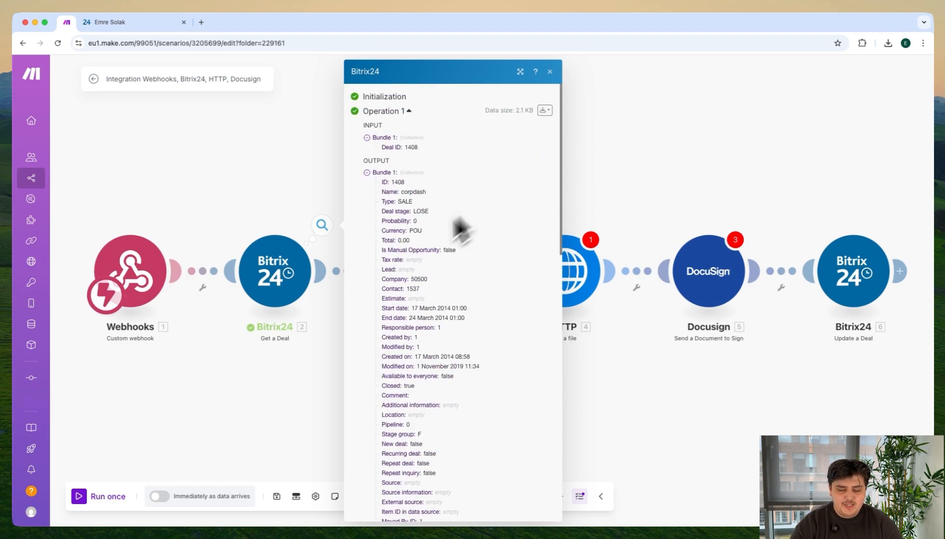
click(271, 378)
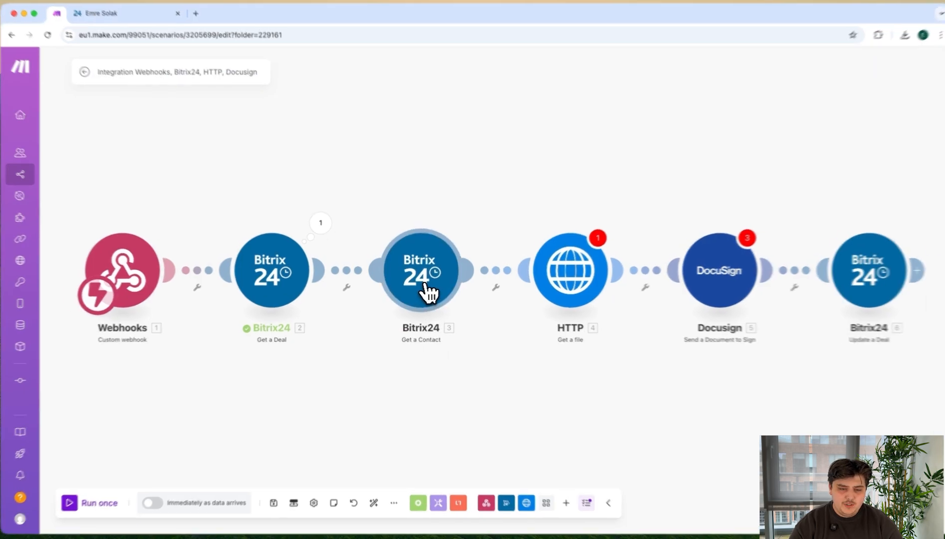
Step: Open the Contact ID mapping in the Get a Contact module and search the available items for cont
click(428, 292)
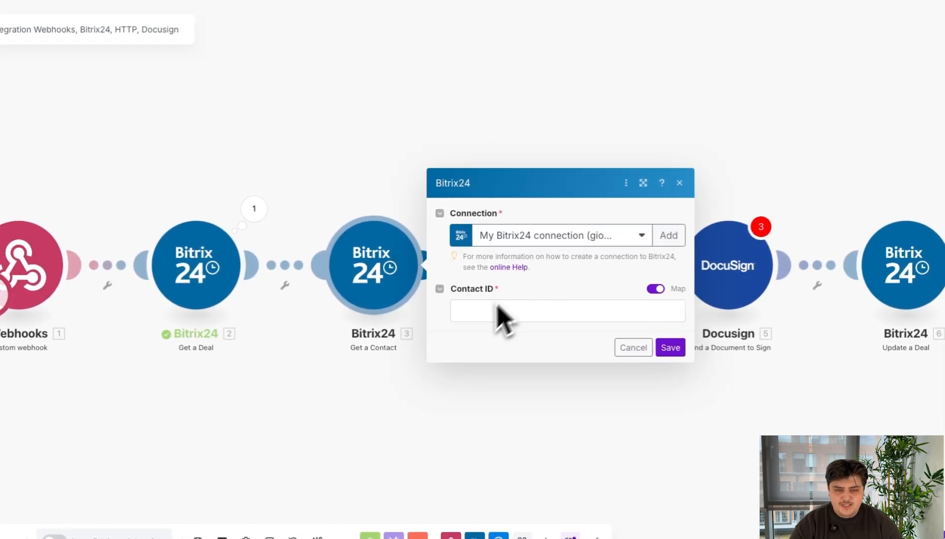
click(504, 319)
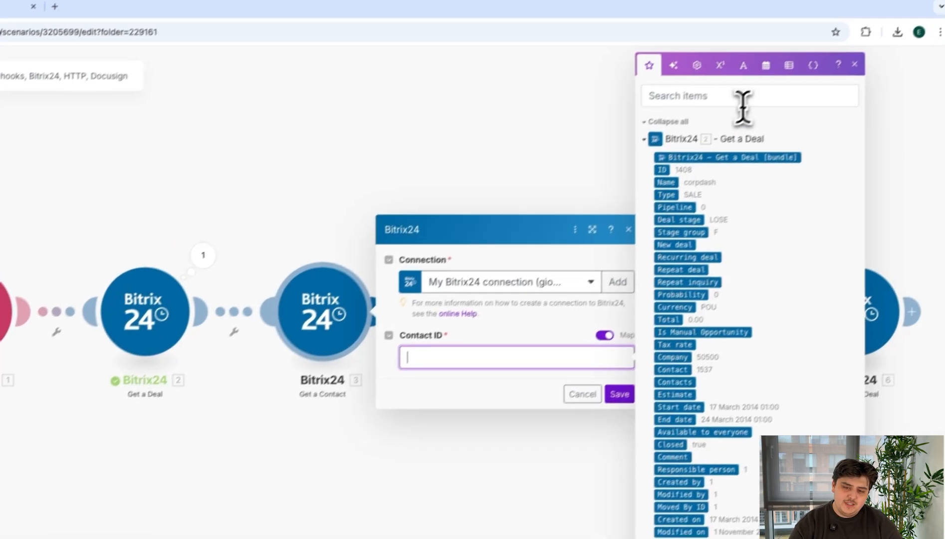
click(794, 53)
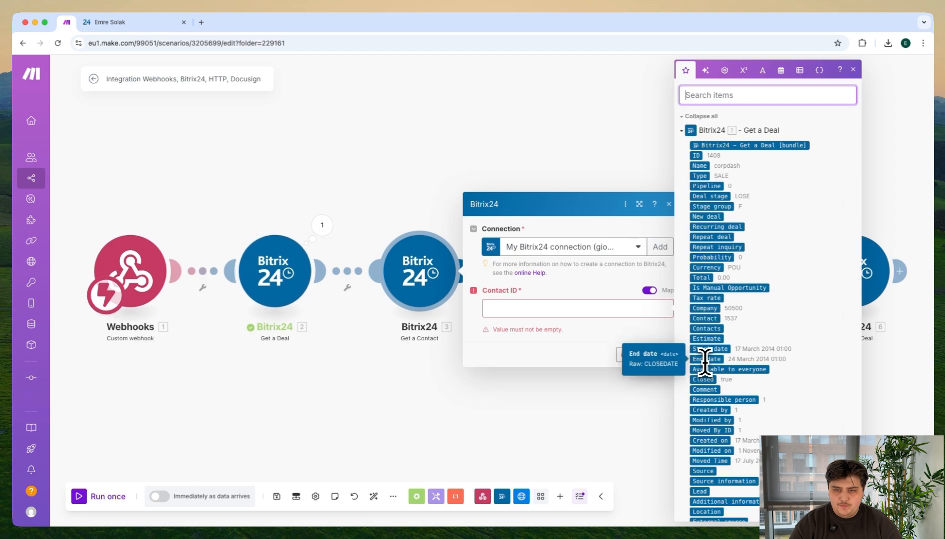
text(cony)
key(BackSpace)
text(t)
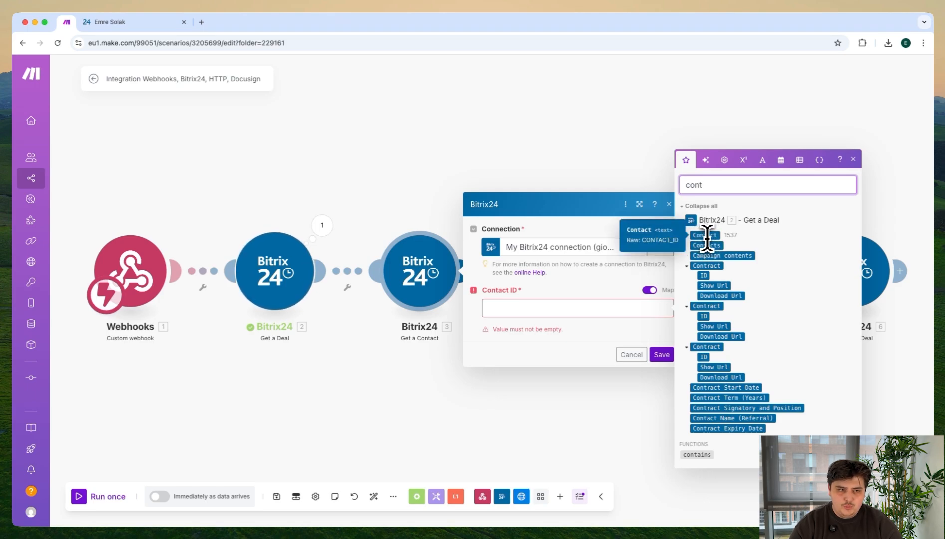
Step: Switch to the deal in Bitrix24 and open its linked contact record to check the contact's ID
click(145, 24)
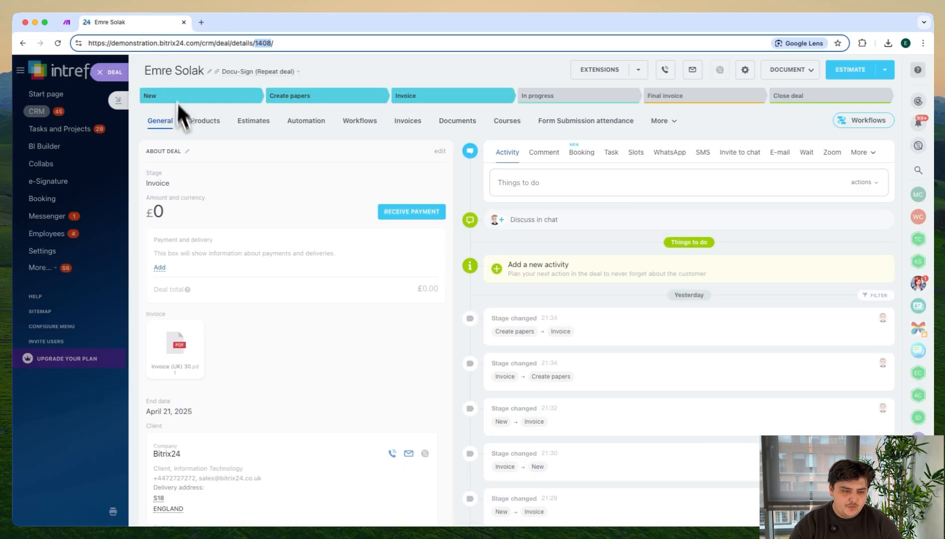
scroll(269, 345, down, 3)
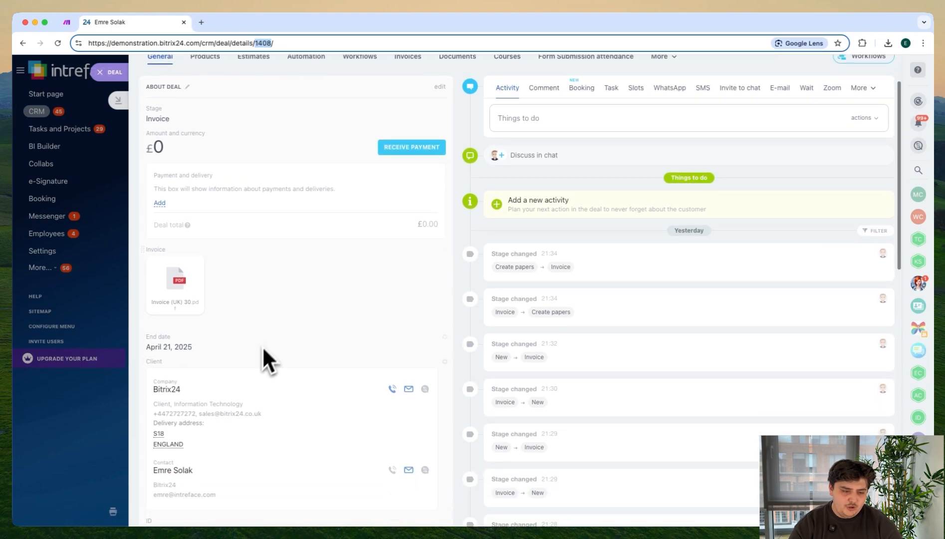
click(173, 470)
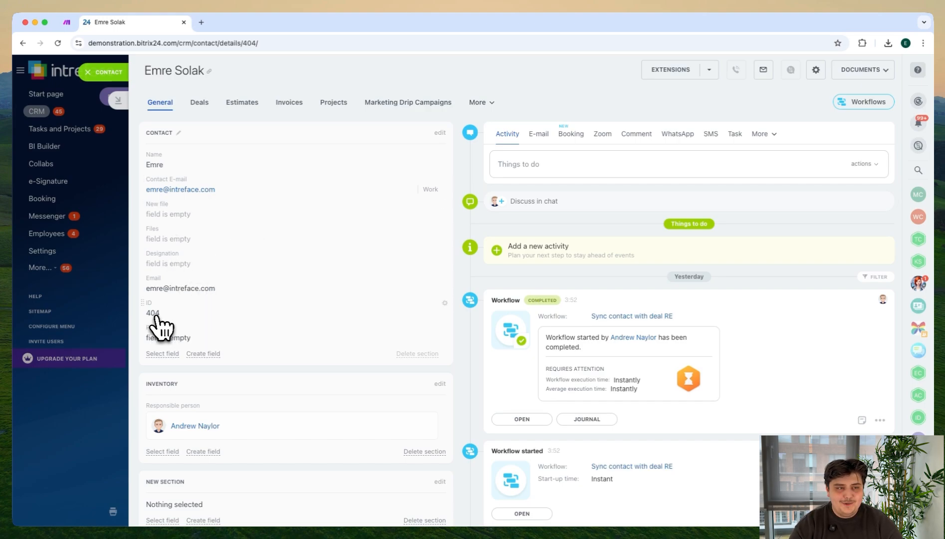
Step: Return to the Make scenario, map Get a Deal's Contact value to Contact ID and save the Get a Contact module
click(67, 22)
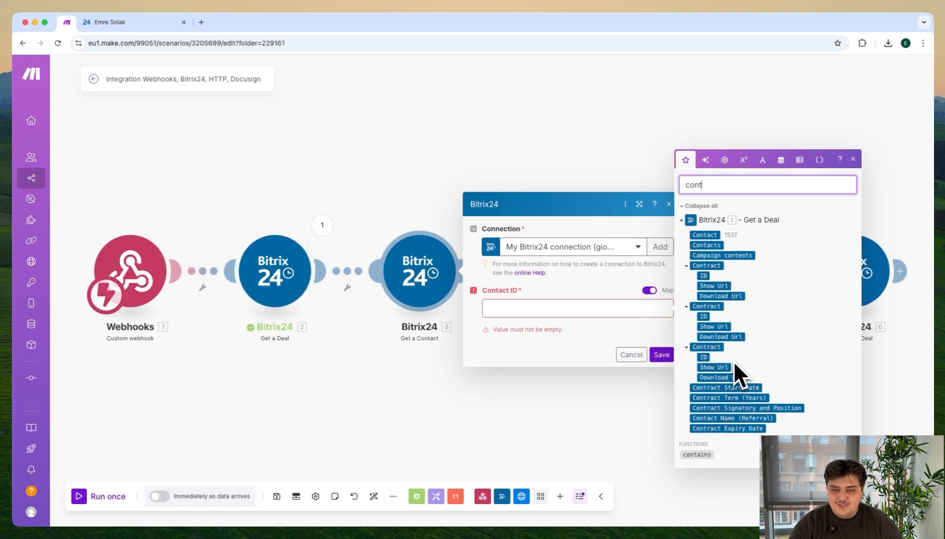
drag(708, 236, 556, 305)
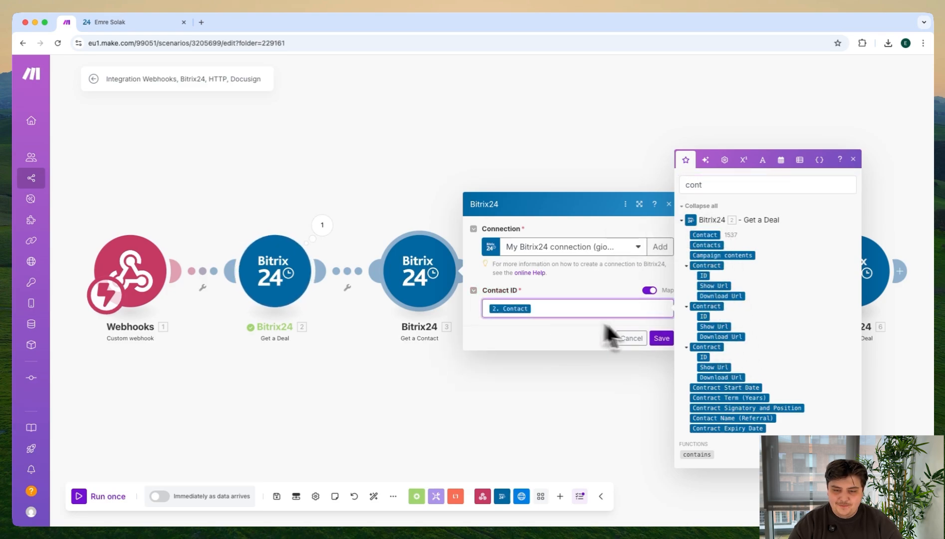
click(662, 341)
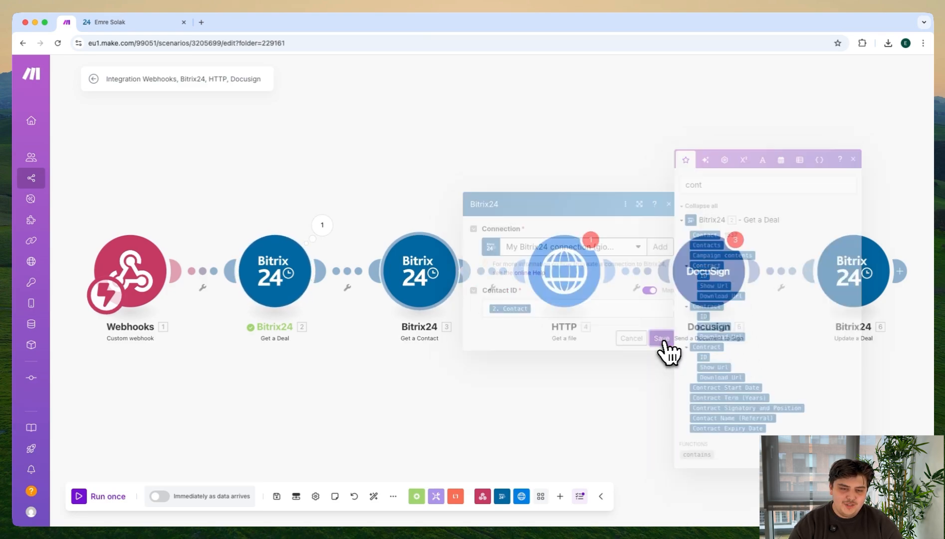
Step: Run only the Get a Contact module with the contact's ID copied from the Bitrix24 record, and review its output
right_click(442, 273)
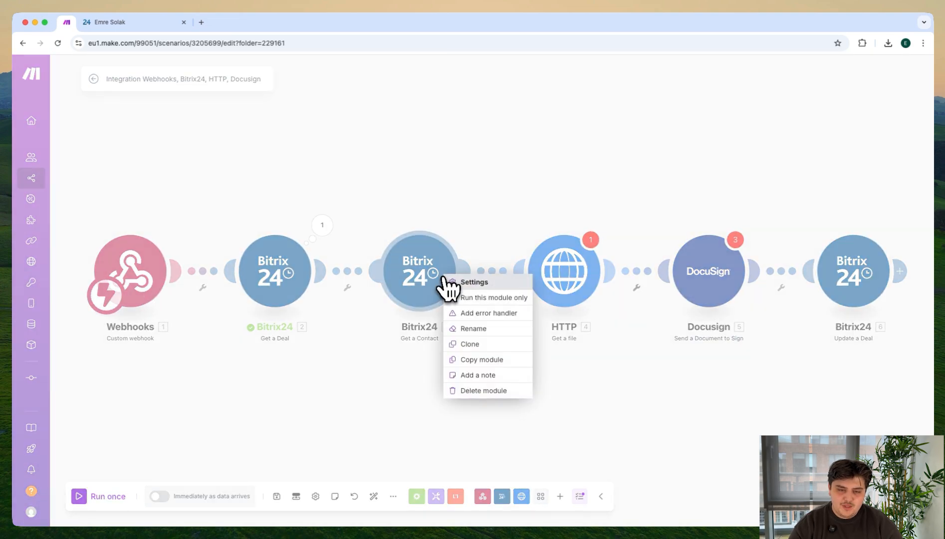
click(452, 296)
click(505, 299)
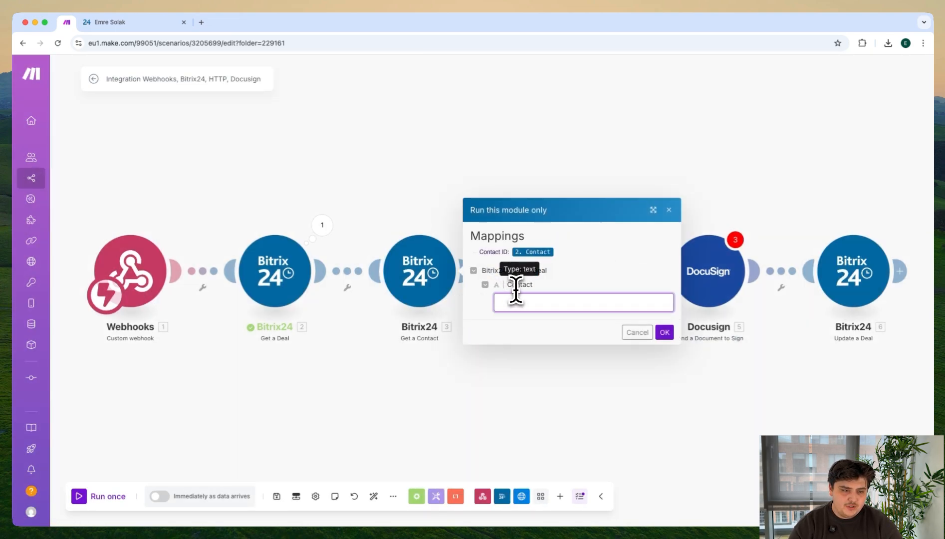
click(159, 26)
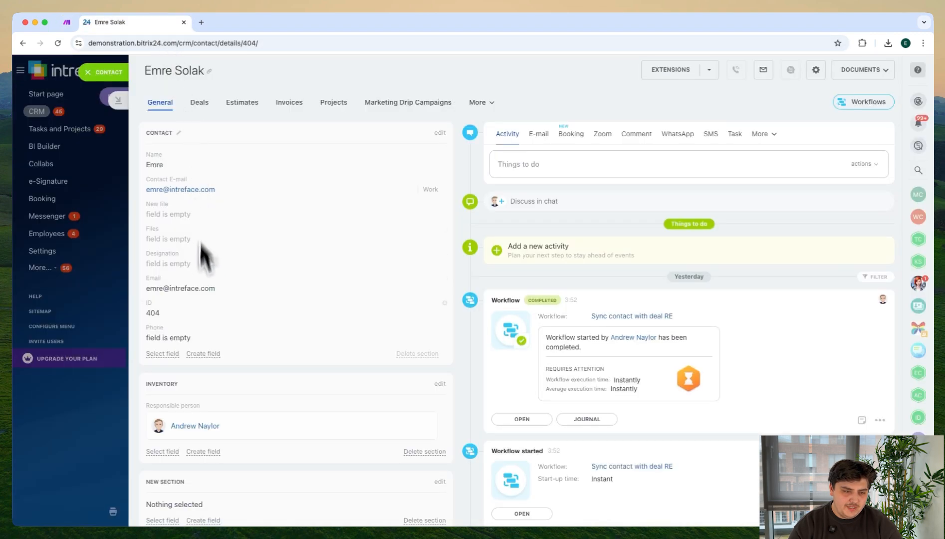
scroll(213, 329, down, 1)
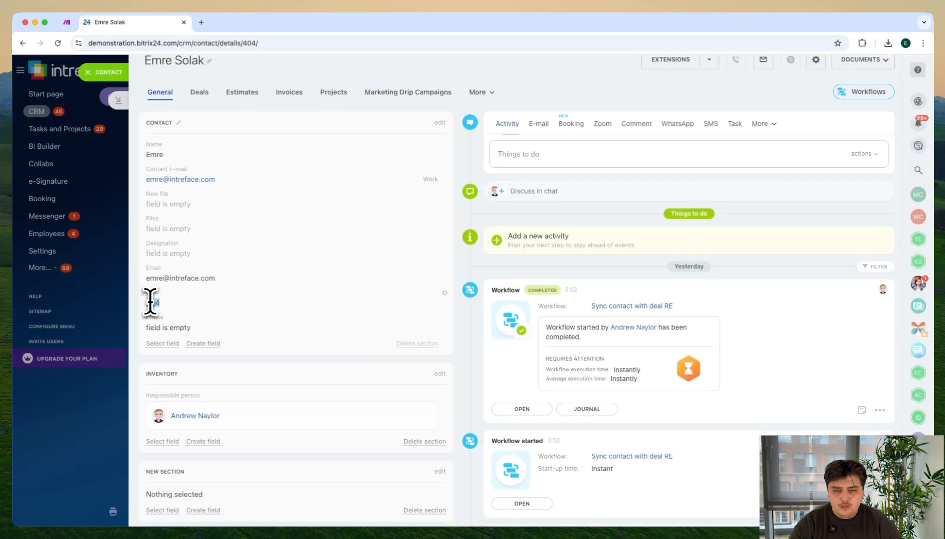
click(70, 22)
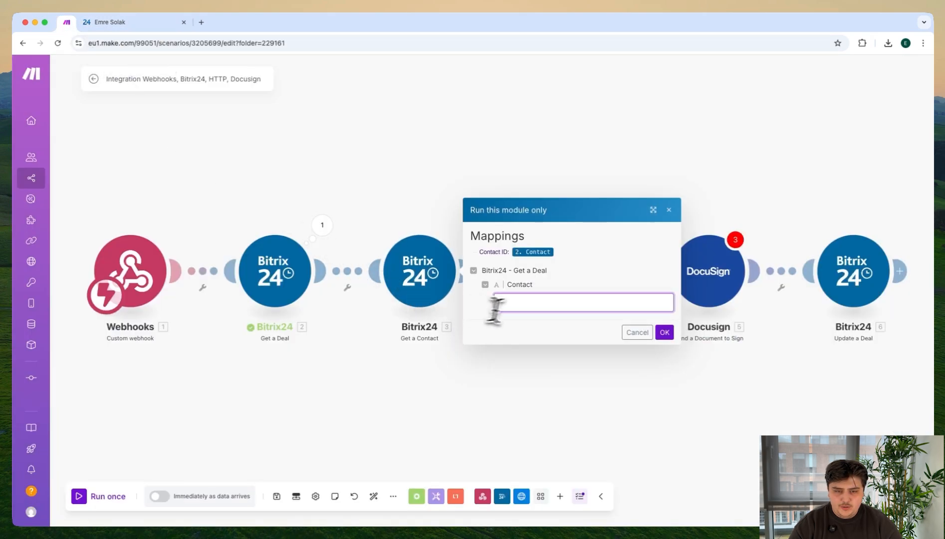
click(665, 332)
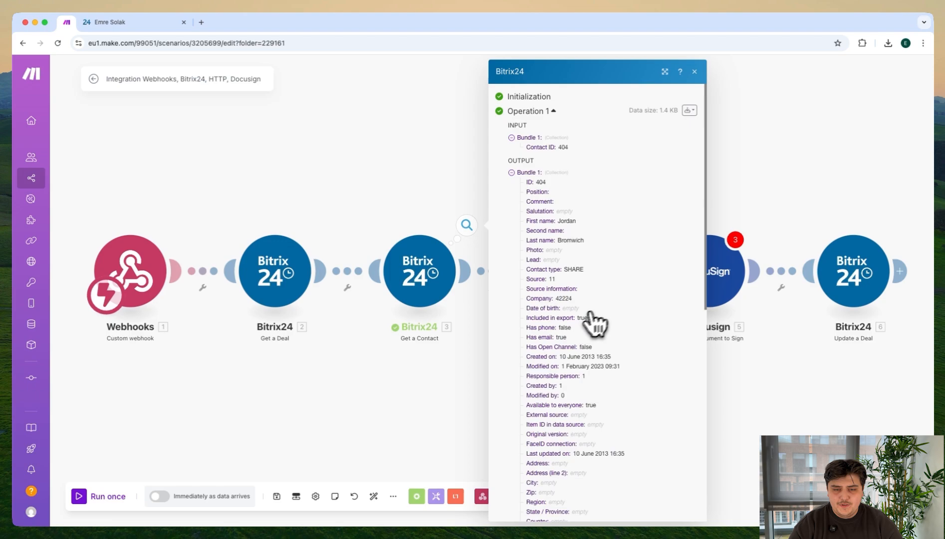
scroll(620, 298, down, 1)
click(742, 106)
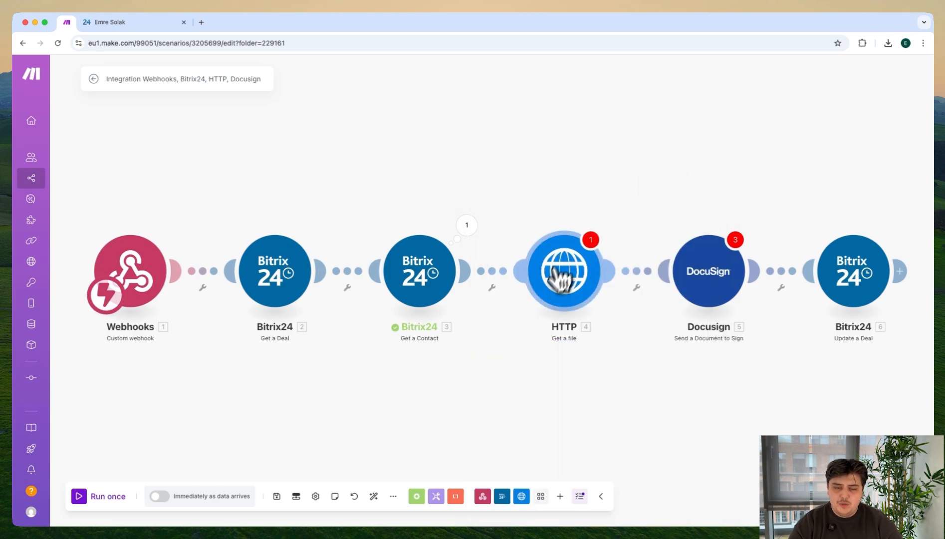
click(571, 283)
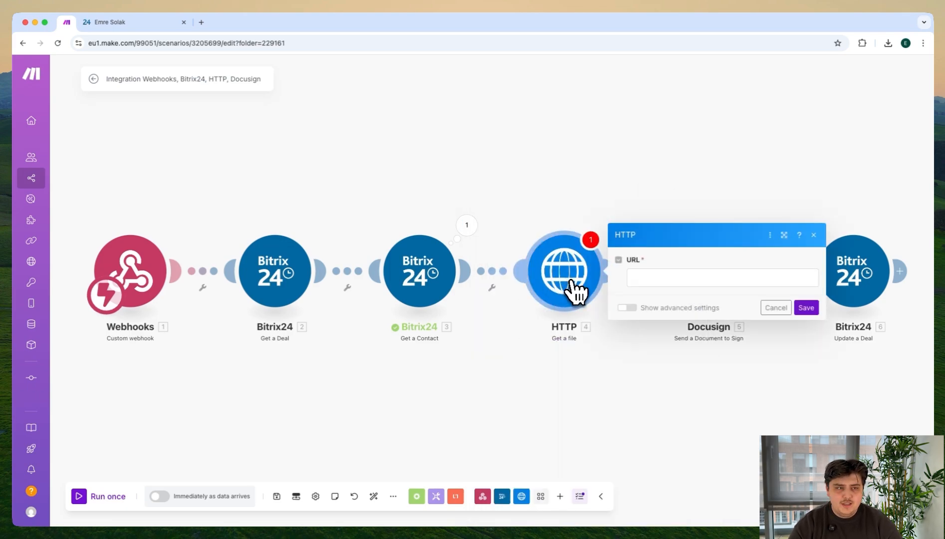
click(634, 277)
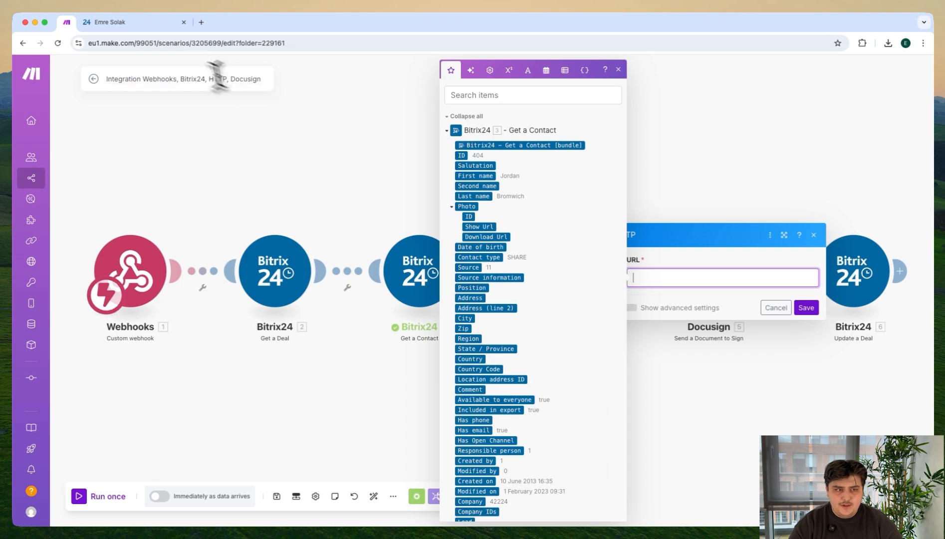
click(152, 30)
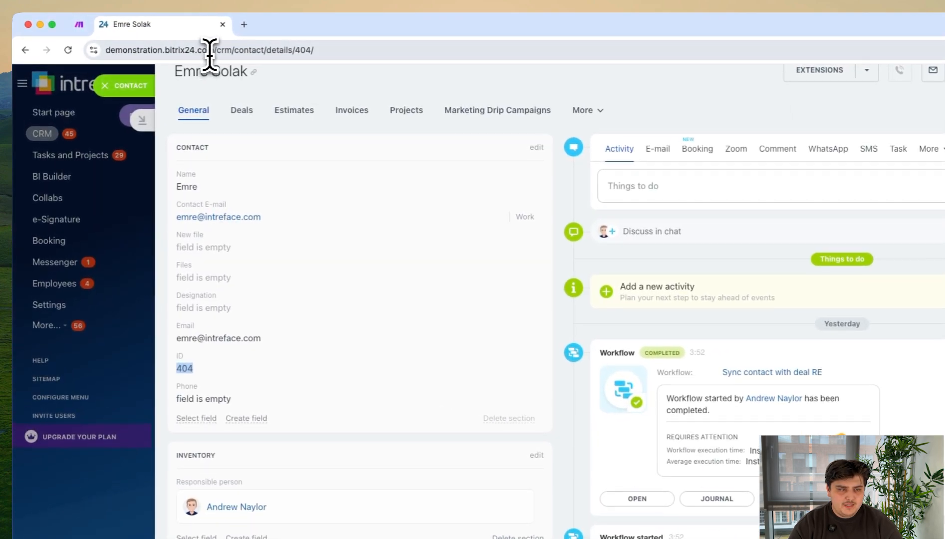
drag(210, 50, 117, 55)
key(ctrl+c)
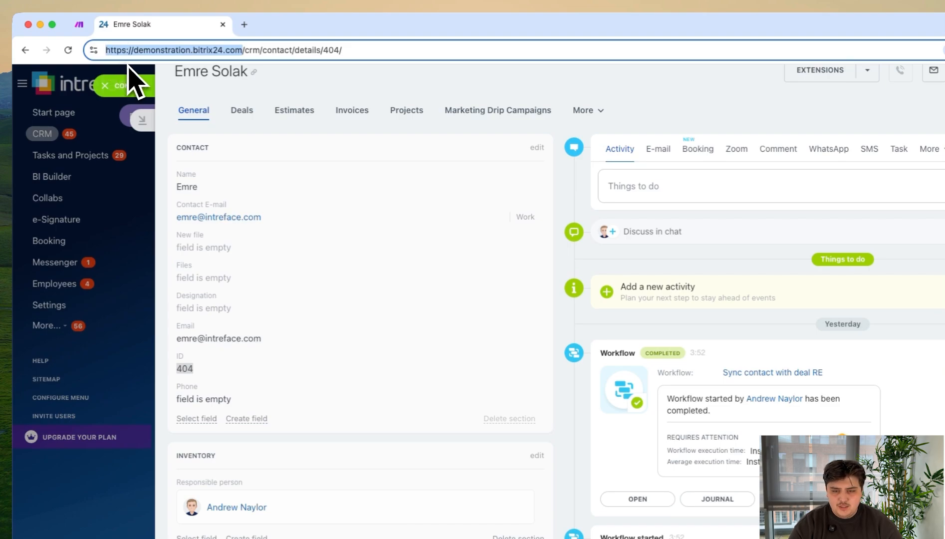
click(79, 24)
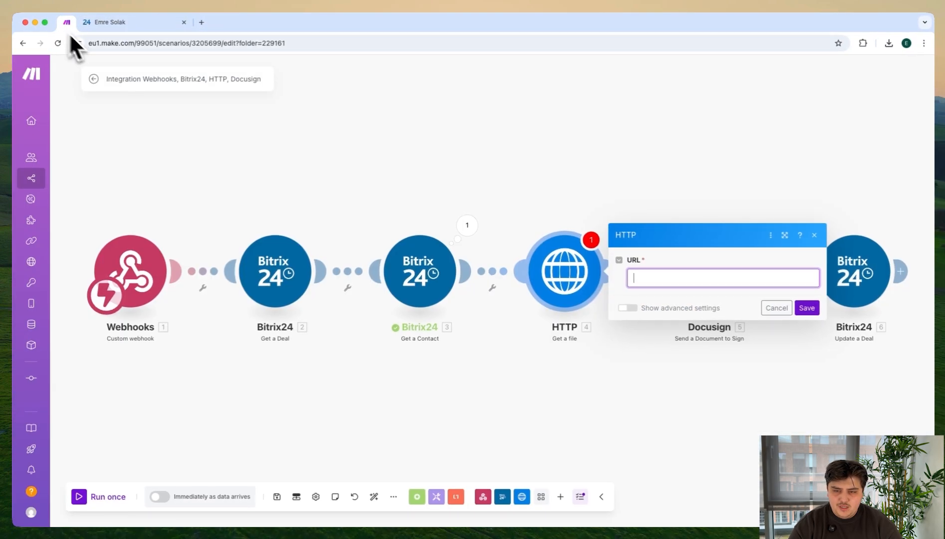
click(663, 278)
key(ctrl+v)
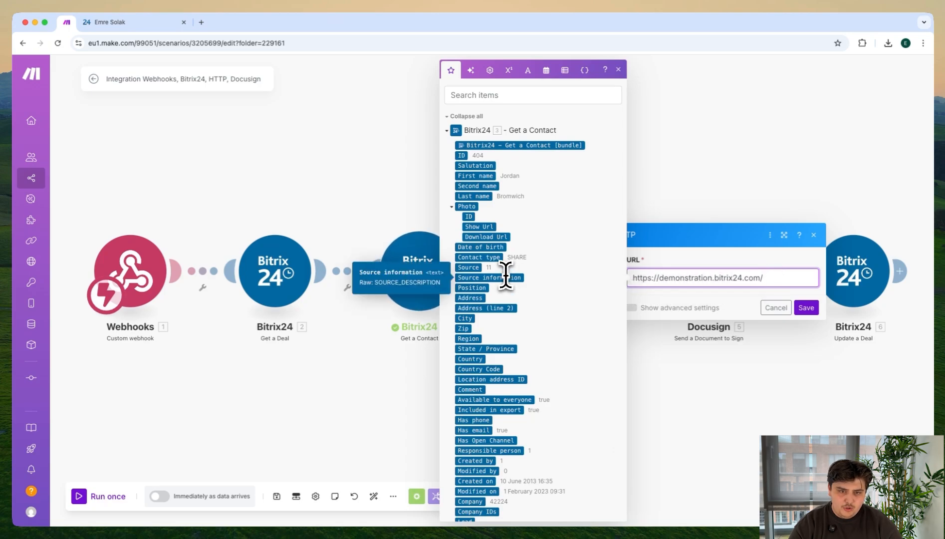
Step: Append Get a Deal's Contract: Download Url to the HTTP module's URL and save the module
click(582, 92)
text(co)
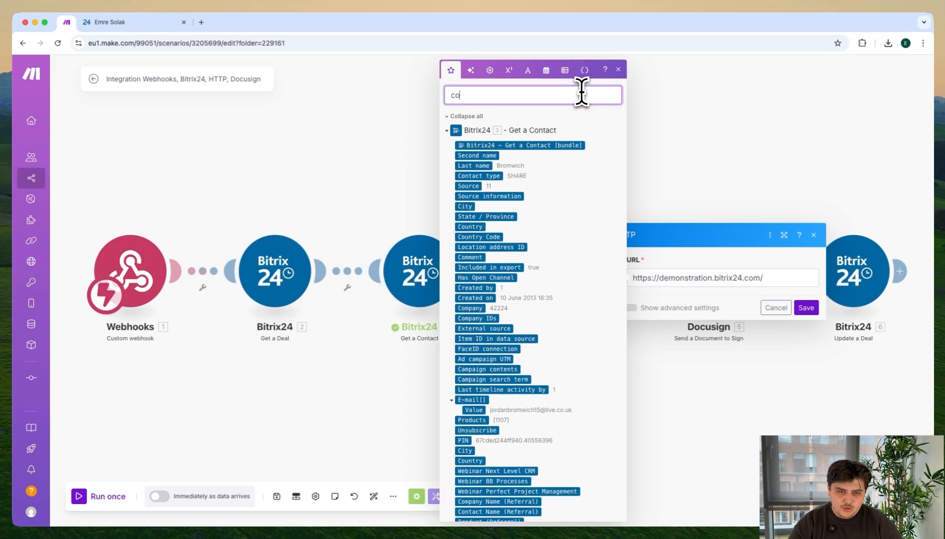
text(ntract)
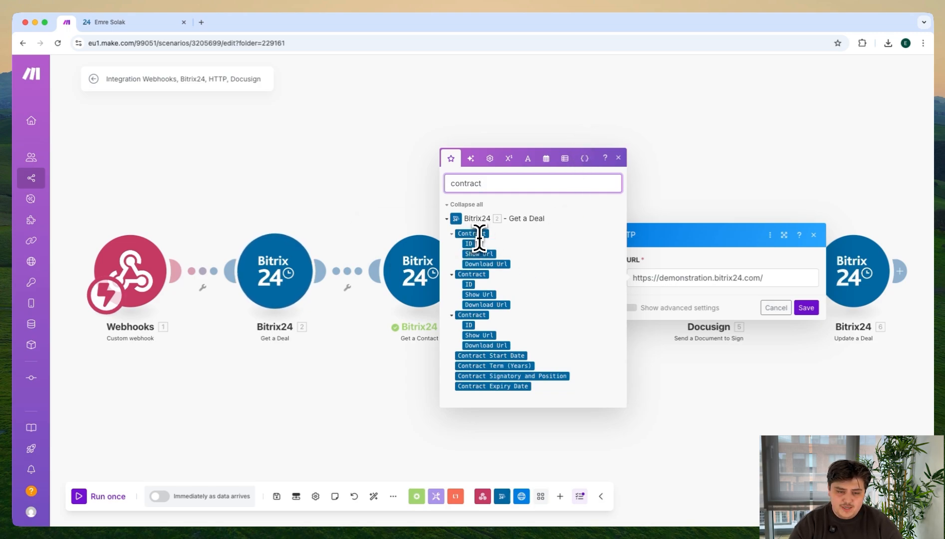
click(480, 265)
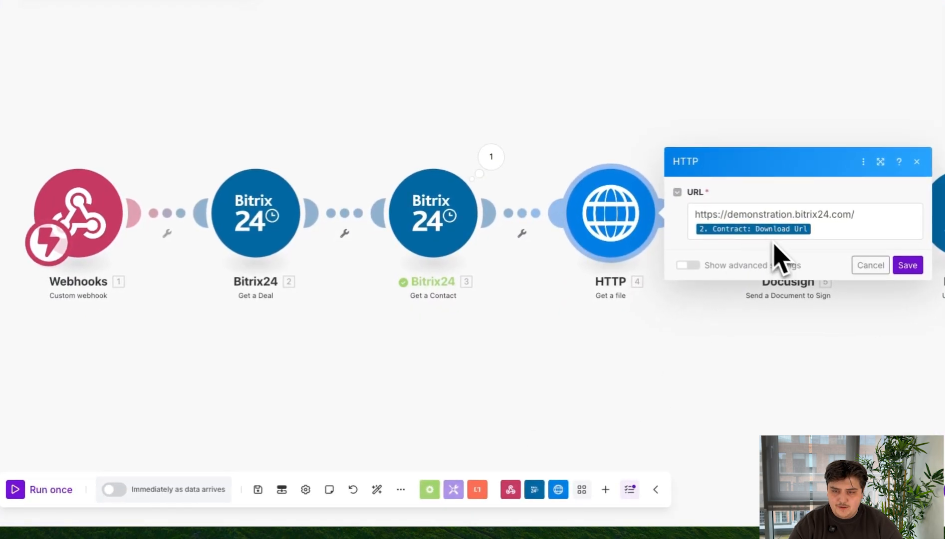
click(915, 265)
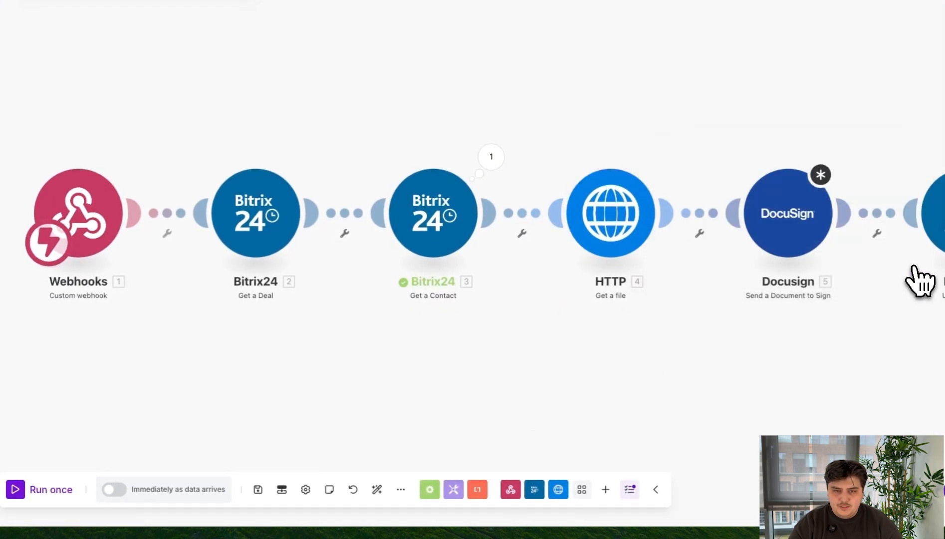
Step: Open the Docusign Send a Document to Sign module, choose the available account and add a signer item
click(792, 218)
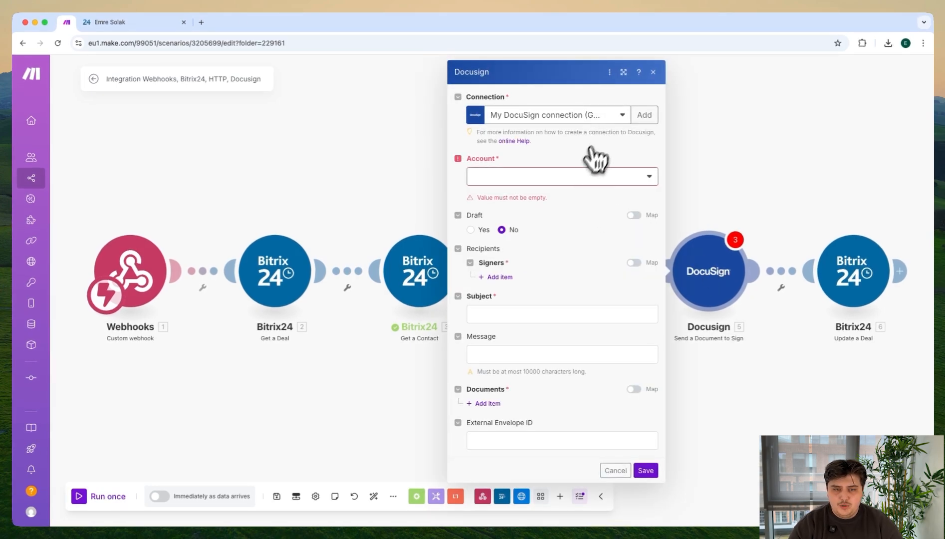
click(514, 179)
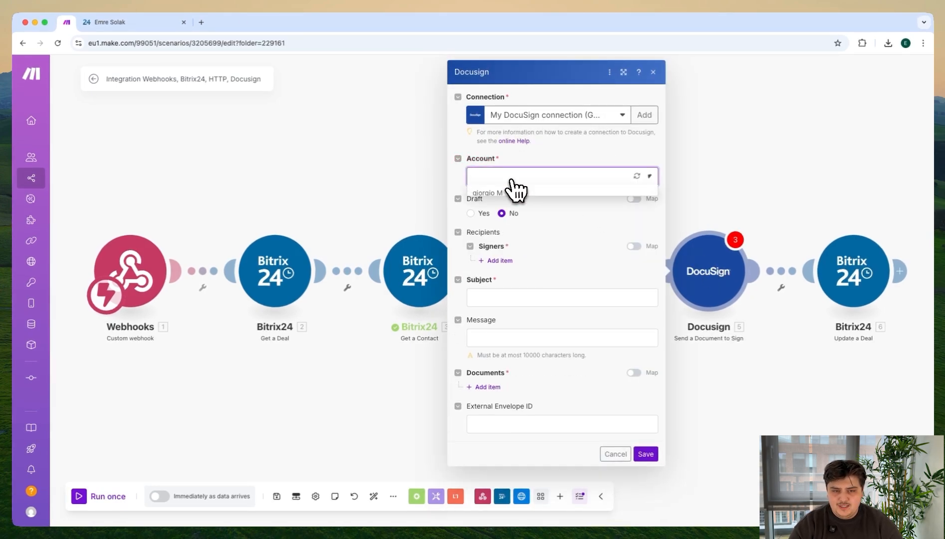
click(509, 193)
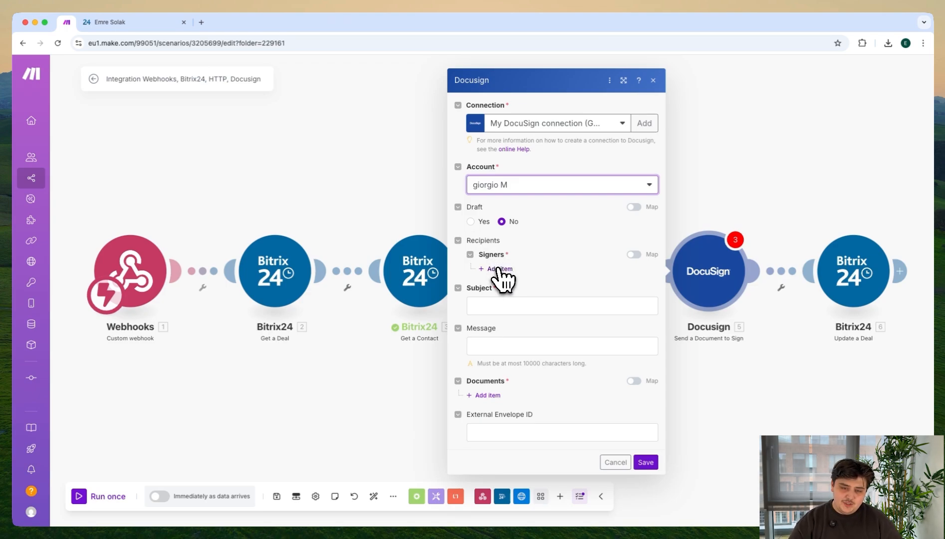
click(499, 269)
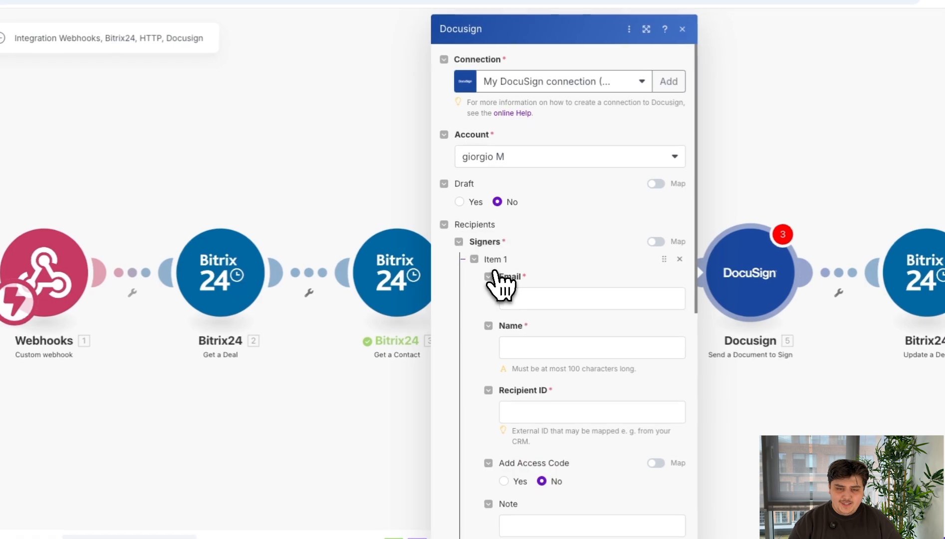
Step: Map the signer's Email to Get a Contact's E-mail[]: Type ID, removing the extra E-mail[] value
click(528, 297)
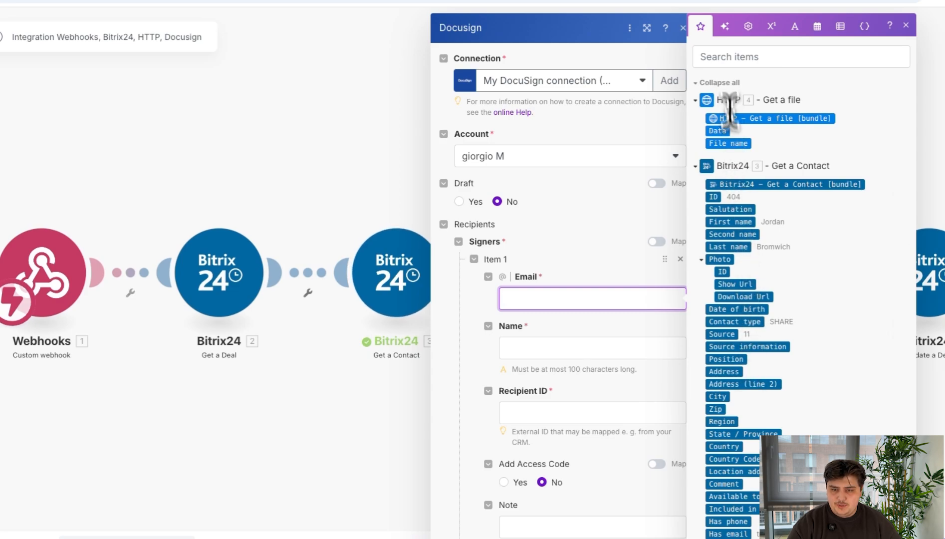
click(725, 58)
text(ema)
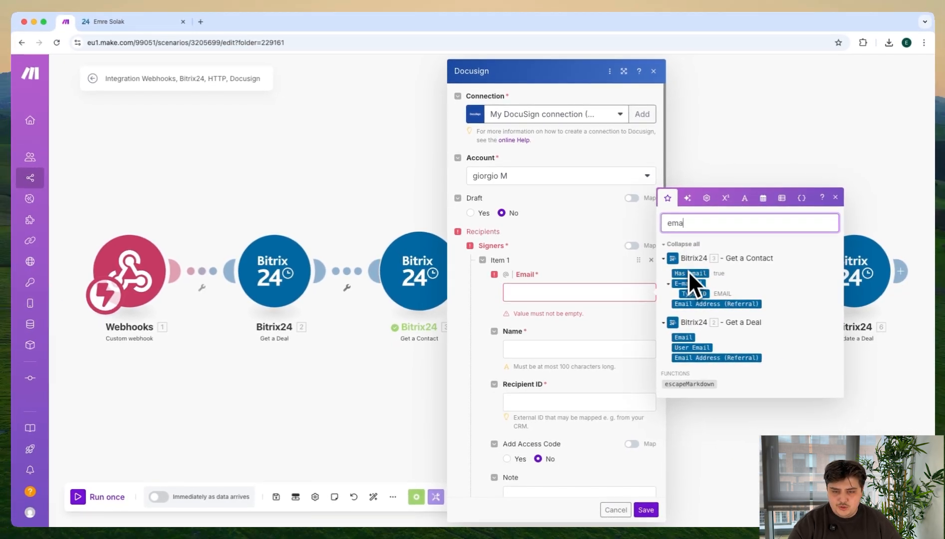
click(684, 286)
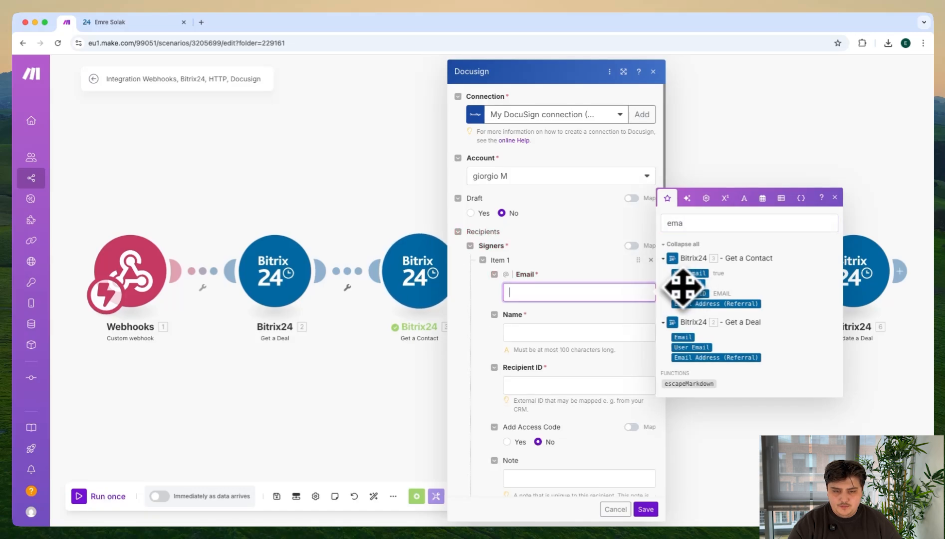
drag(687, 288, 588, 294)
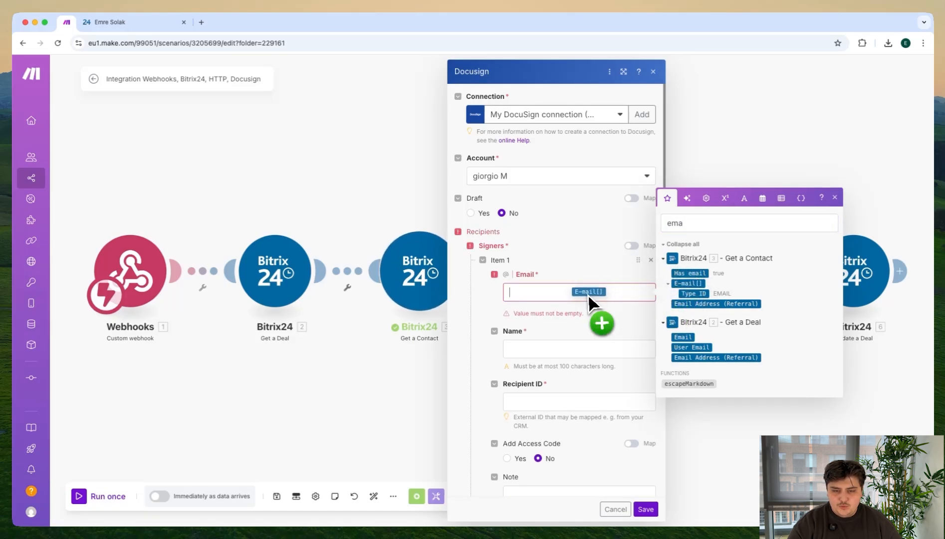
drag(682, 295, 596, 296)
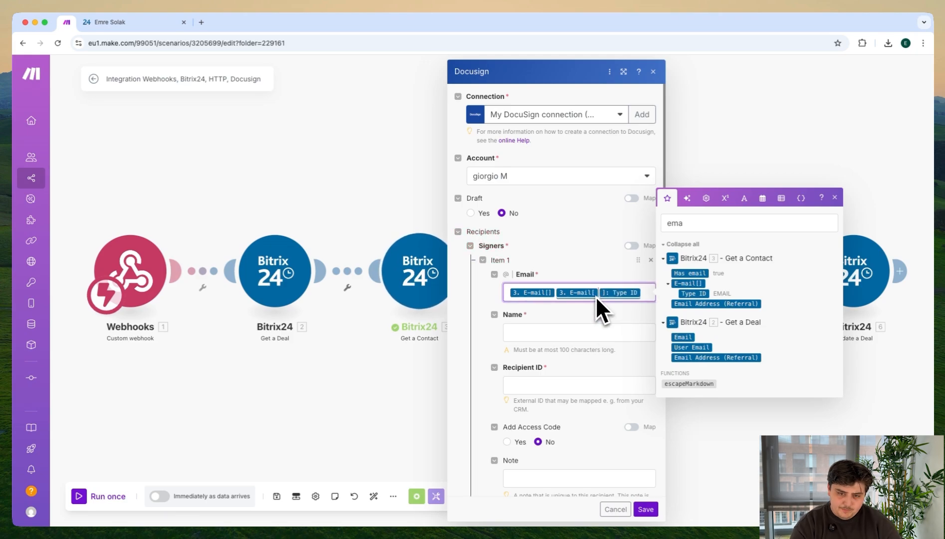
click(556, 294)
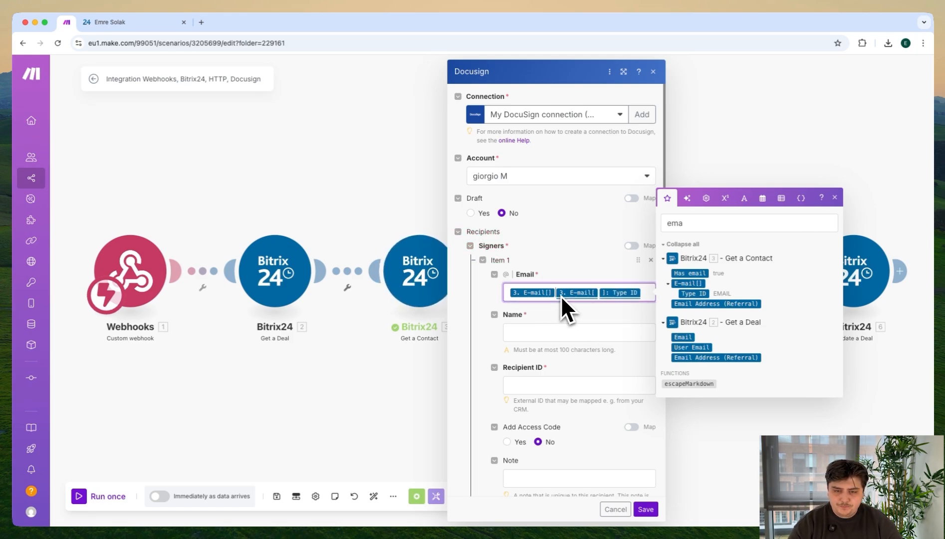
key(BackSpace)
click(599, 294)
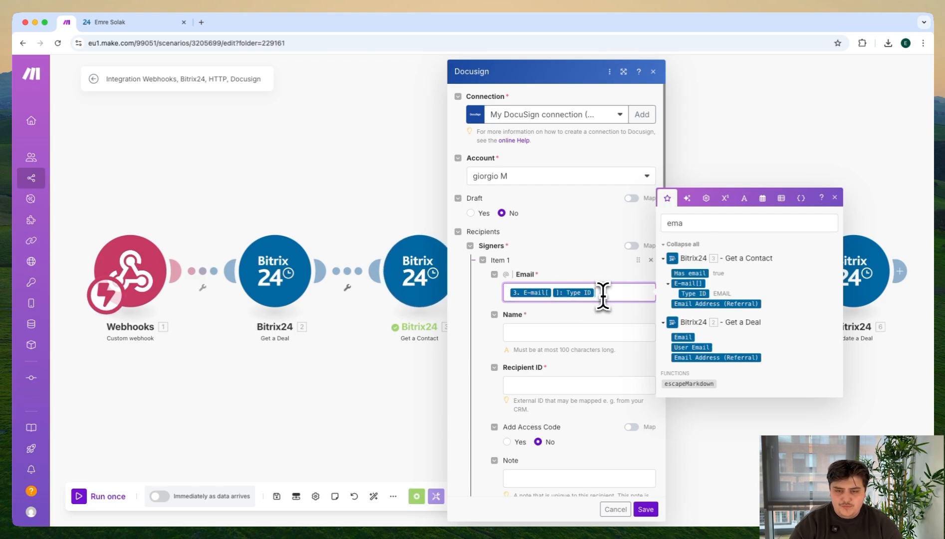
Step: Map the signer's Name to Get a Contact's First name and Last name values
click(582, 329)
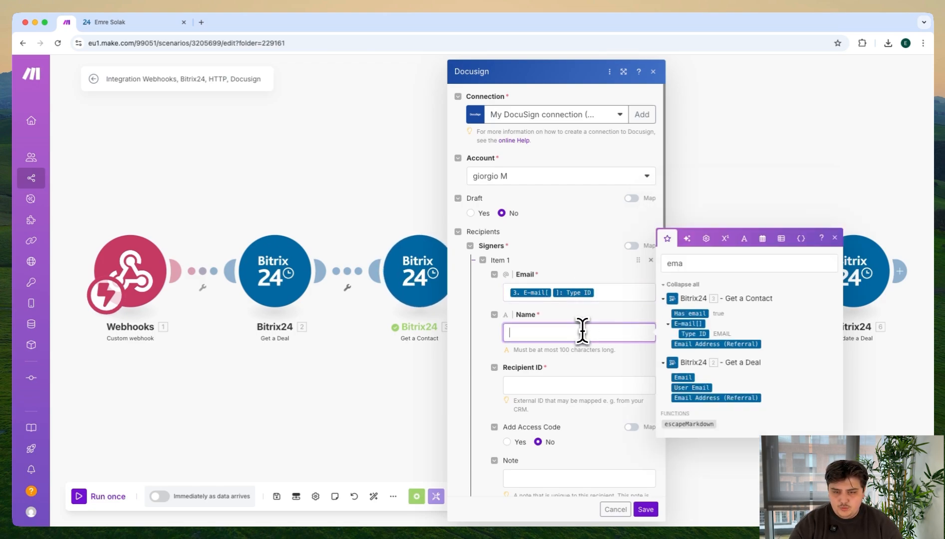
text(name)
click(741, 263)
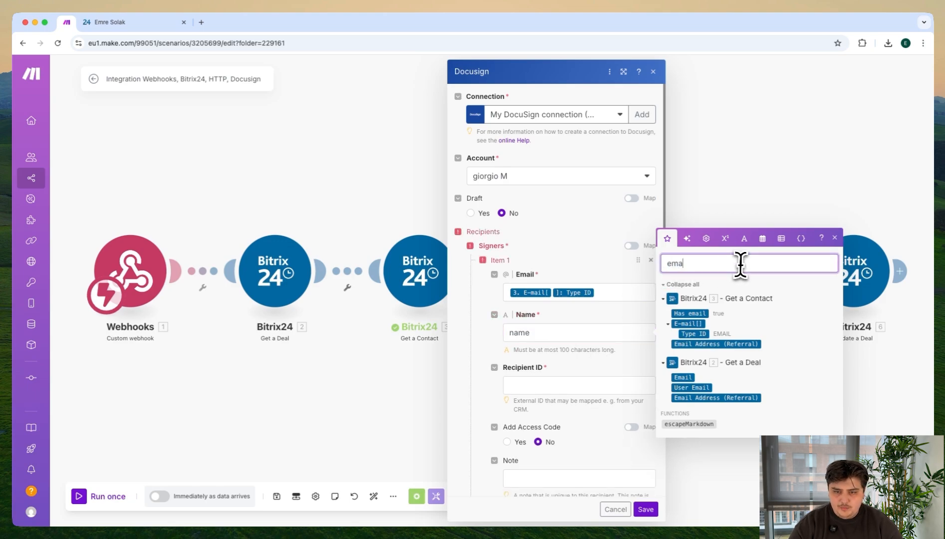
text(name)
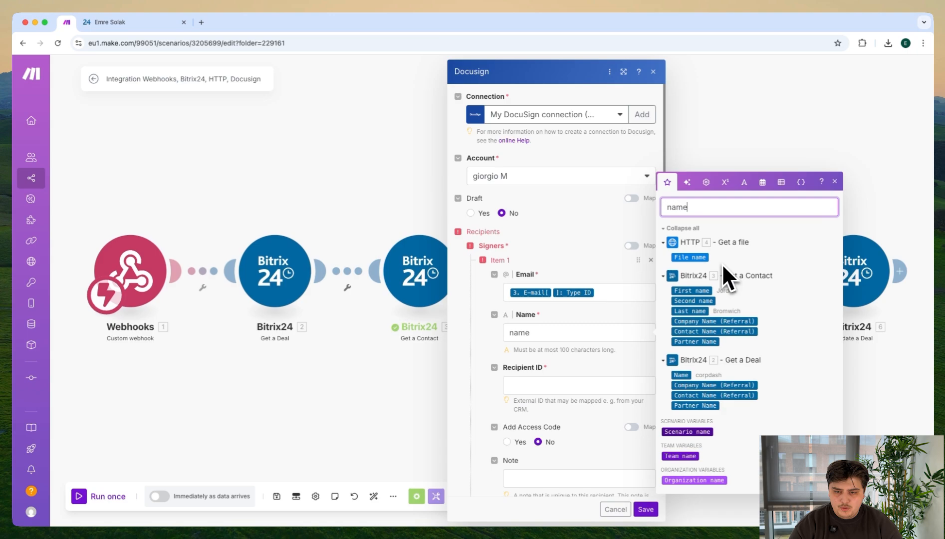
double_click(518, 333)
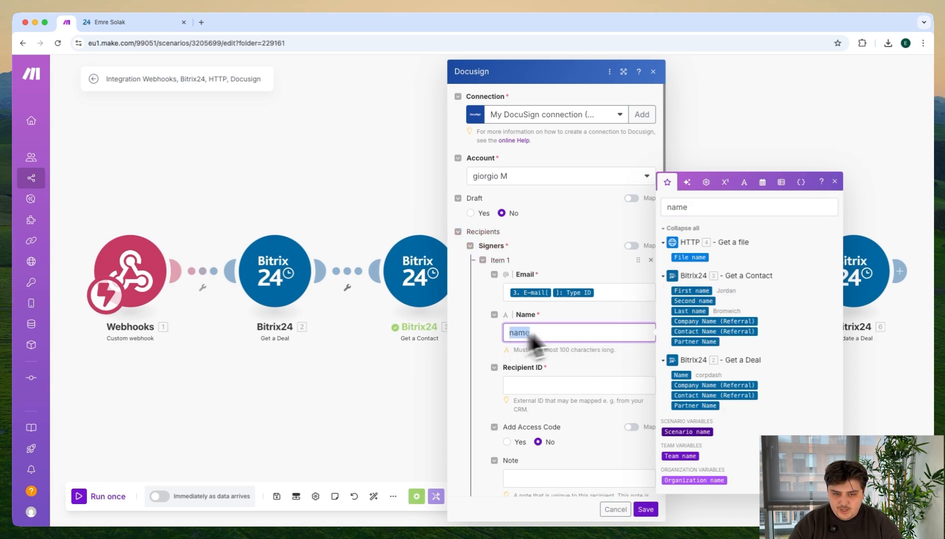
drag(690, 293, 571, 330)
drag(691, 311, 608, 331)
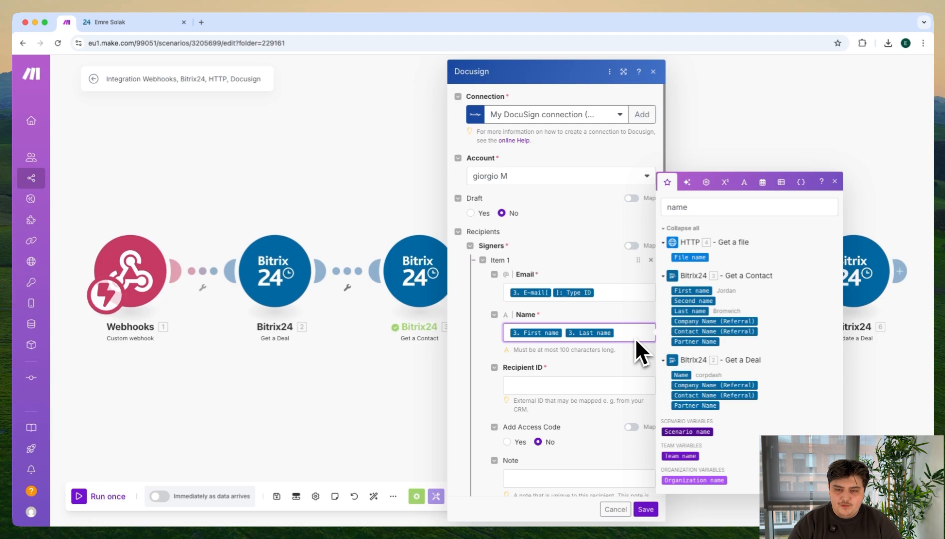
Step: Map the signer's Recipient ID to Get a Contact's ID value
click(527, 384)
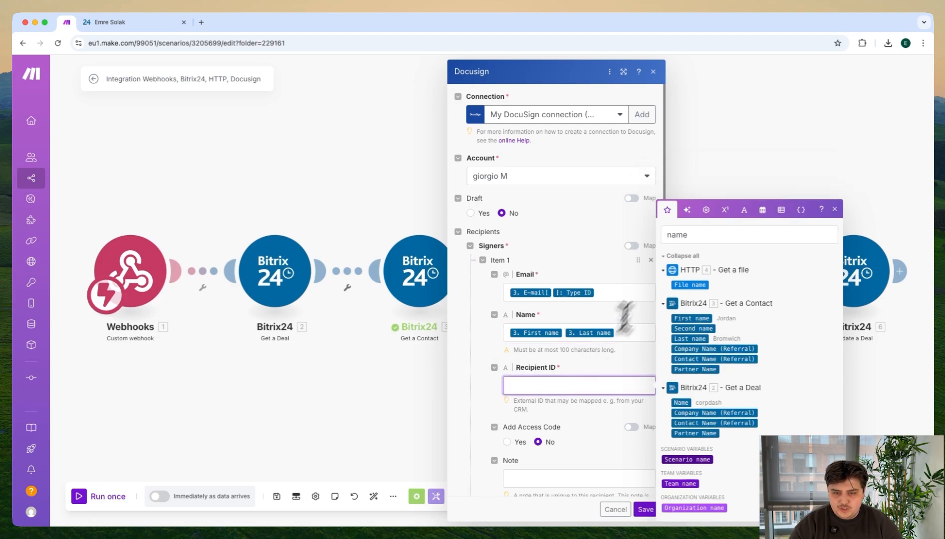
click(702, 235)
double_click(672, 235)
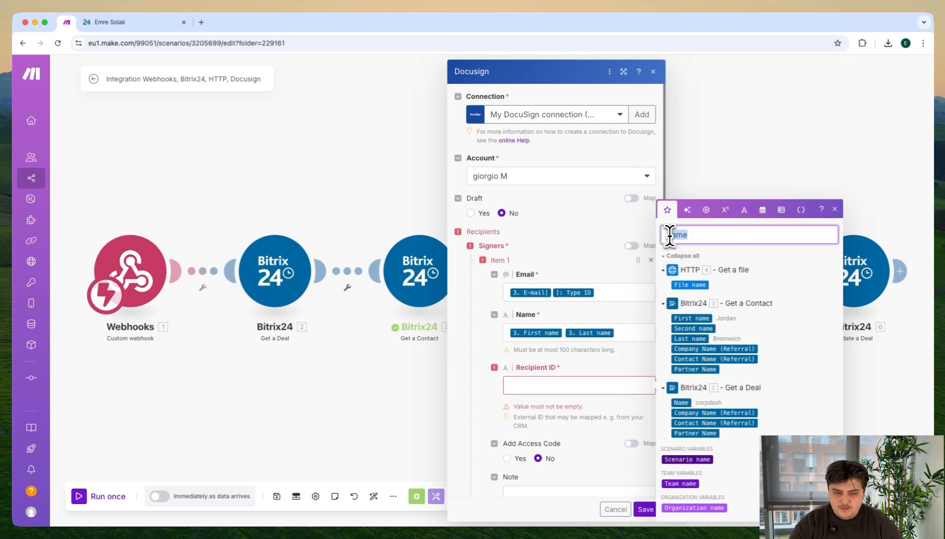
click(669, 236)
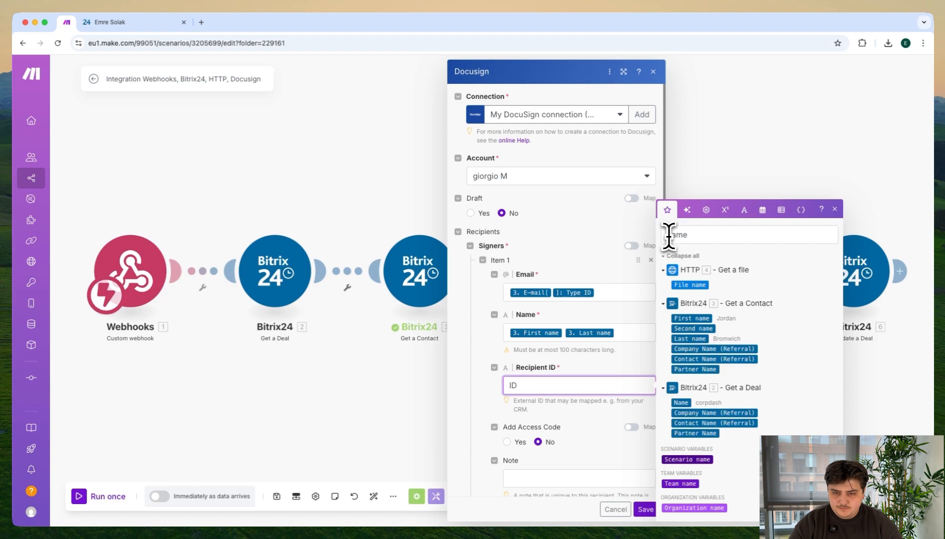
click(717, 235)
key(BackSpace)
key(BackSpace)
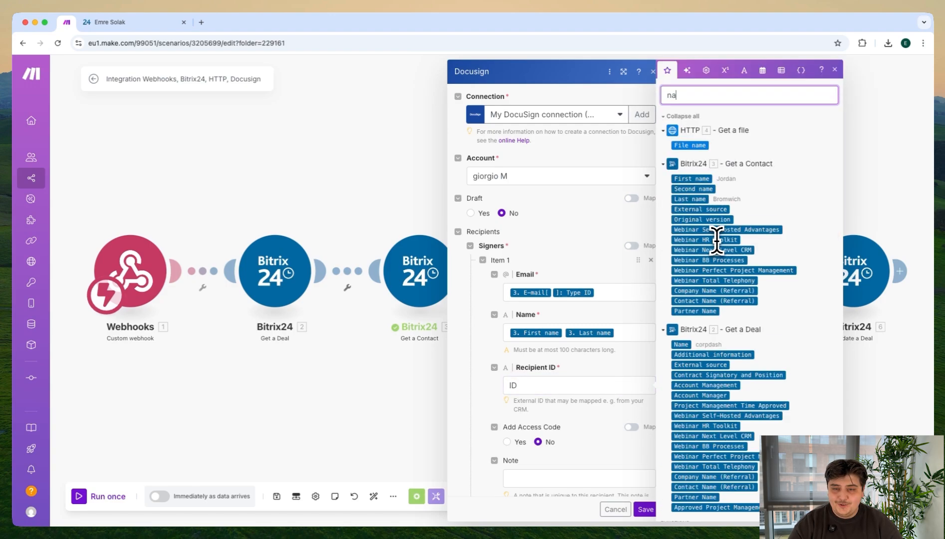
key(BackSpace)
key(BackSpace)
text(ID)
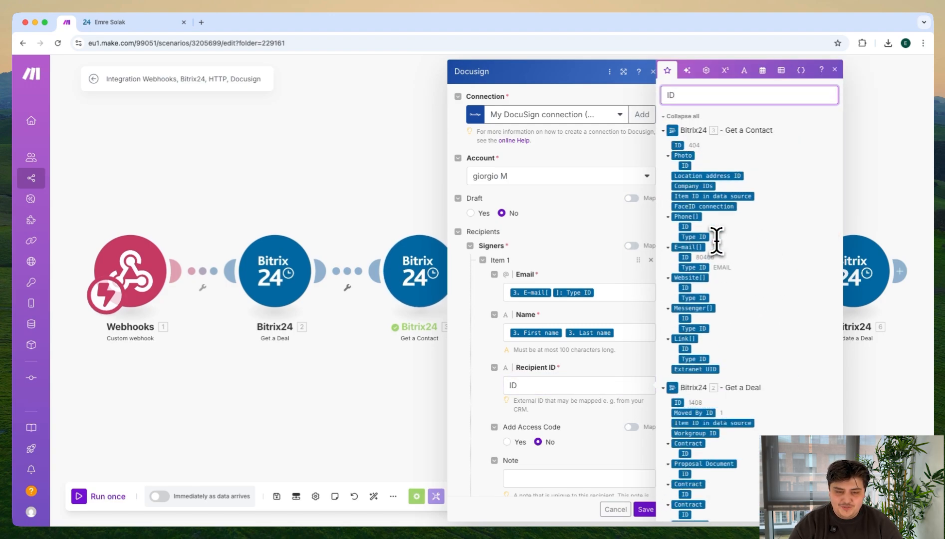
click(507, 386)
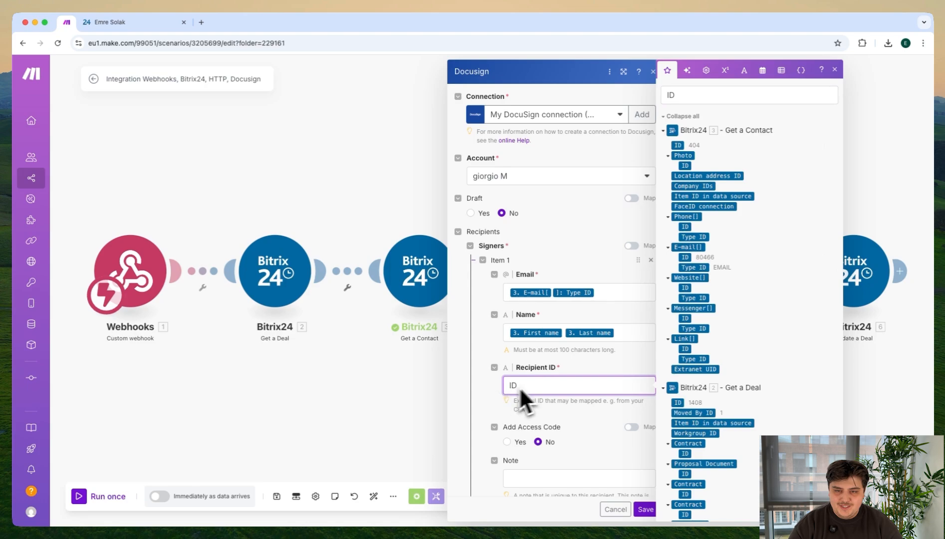
drag(679, 146, 551, 389)
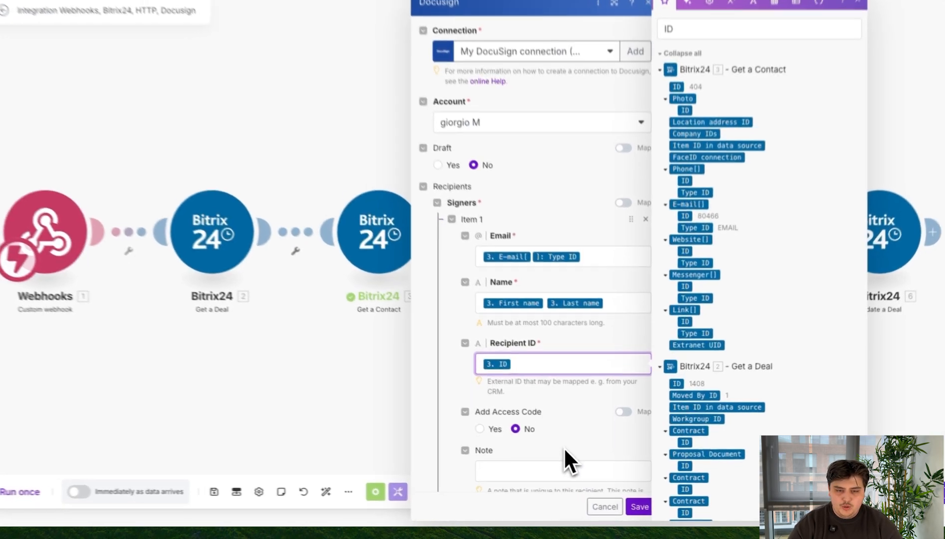
Step: Set the Docusign module's Subject to "New Invoice from" followed by the sender's first name
scroll(562, 249, down, 5)
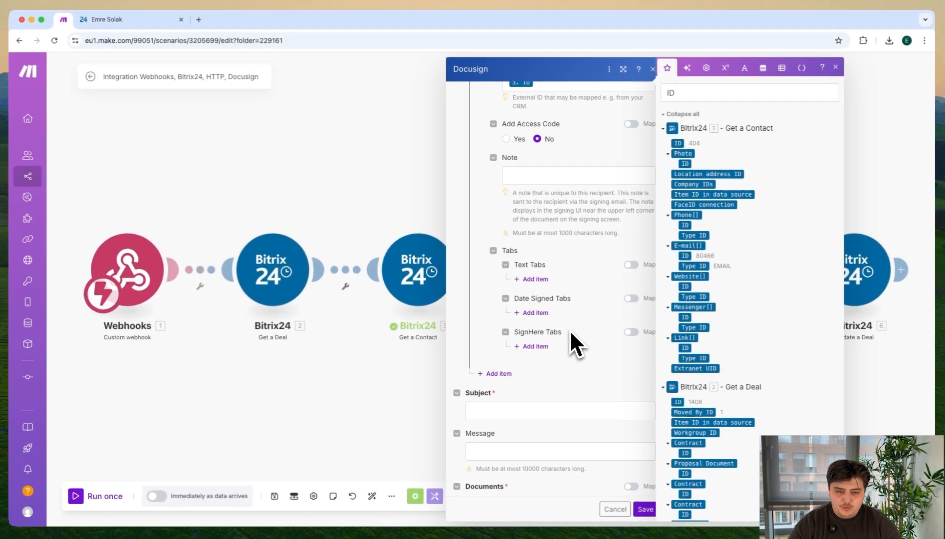
scroll(570, 329, down, 3)
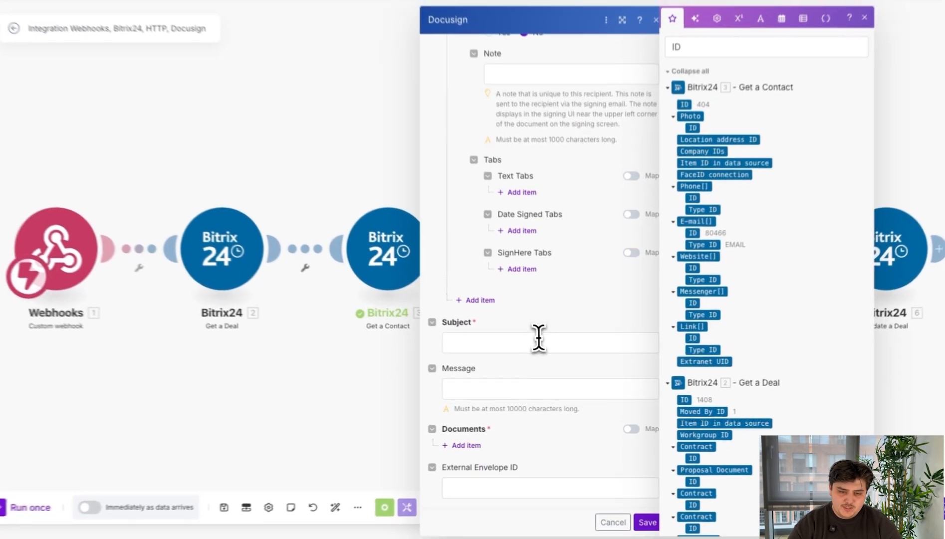
click(548, 353)
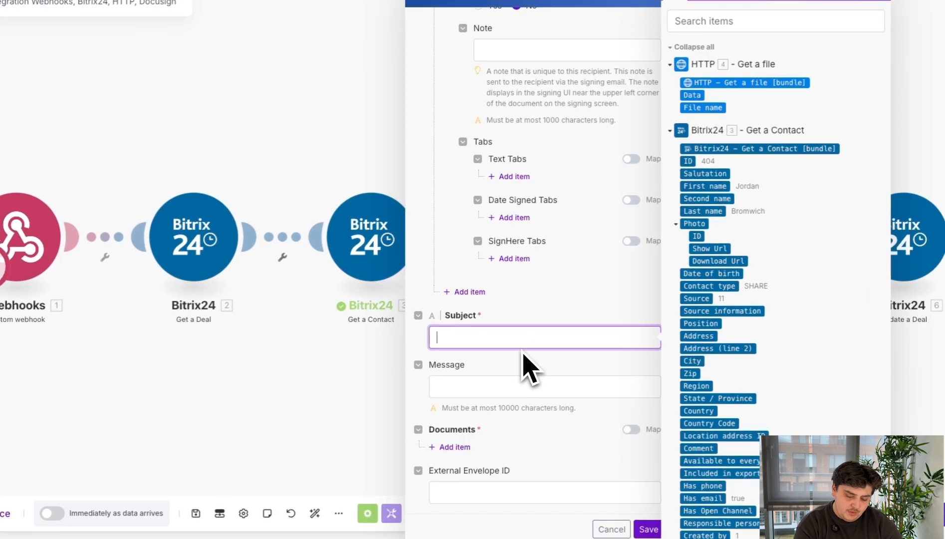
text(New Invoice from Emre)
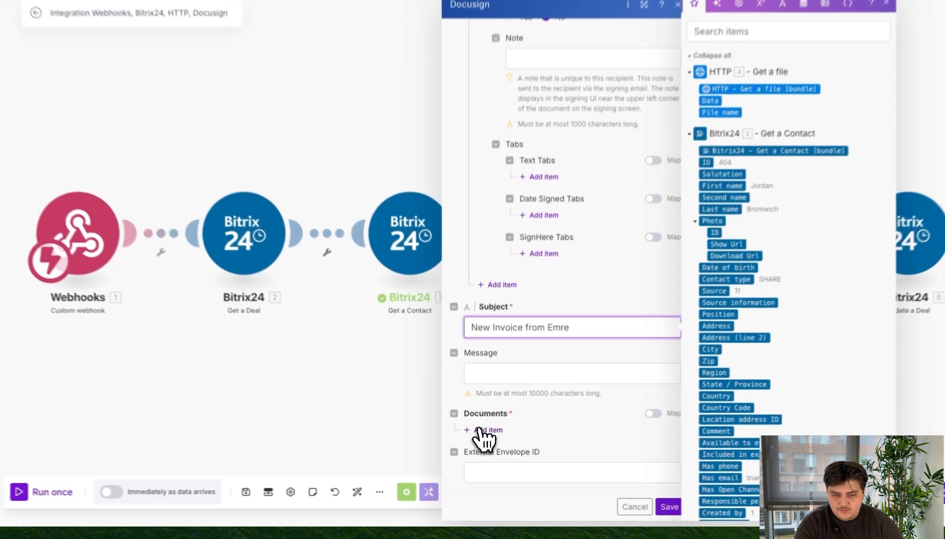
Step: Add a document item to the Docusign module using the HTTP - Get a file output as its file
click(484, 442)
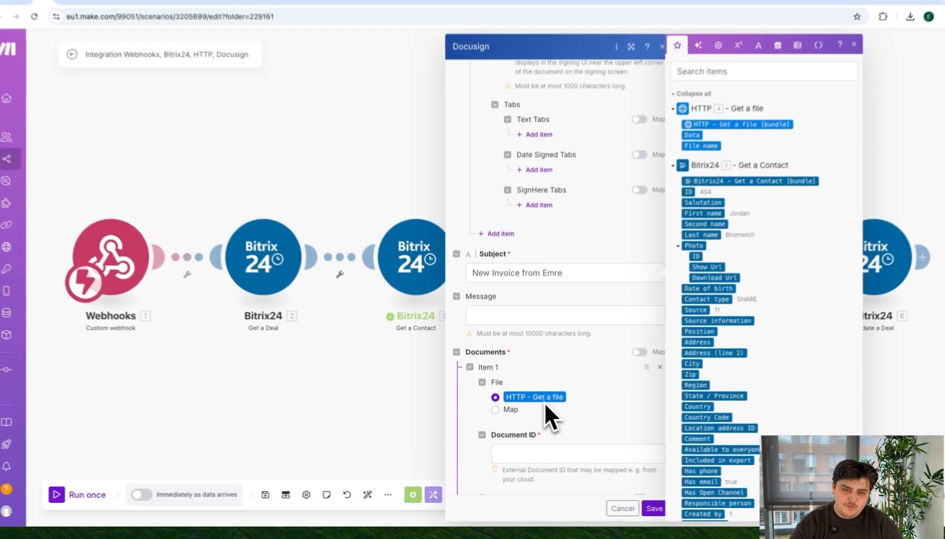
scroll(574, 410, down, 2)
scroll(585, 406, down, 4)
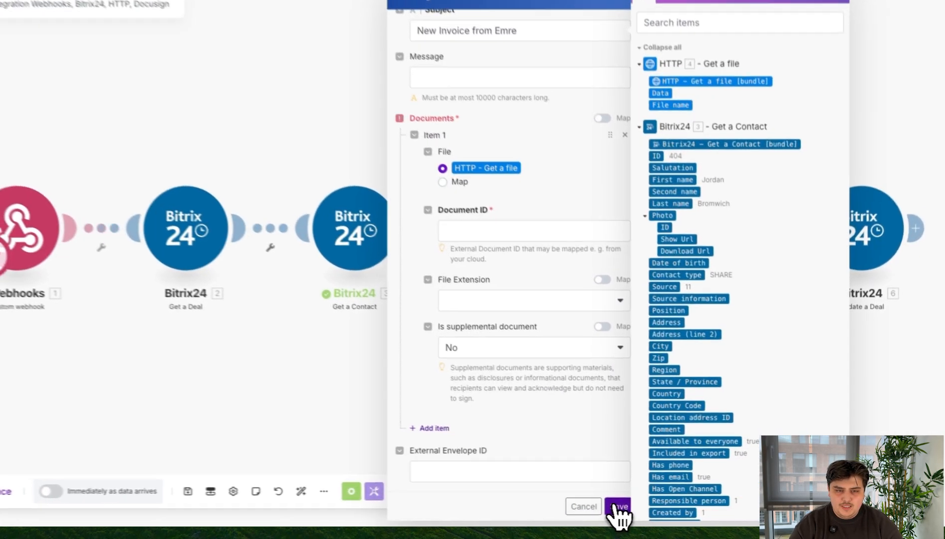
click(619, 507)
scroll(507, 462, down, 1)
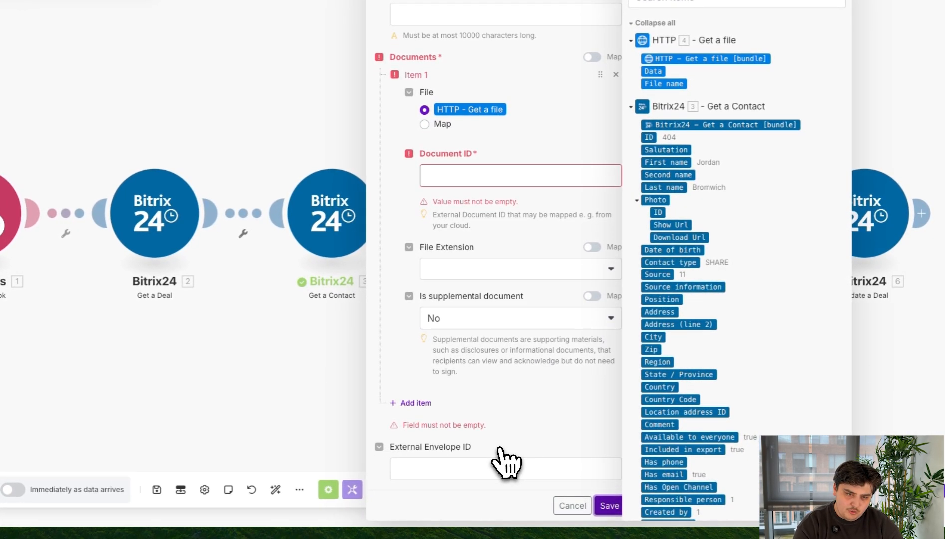
Step: Set the document item's Document ID to 123456
click(464, 178)
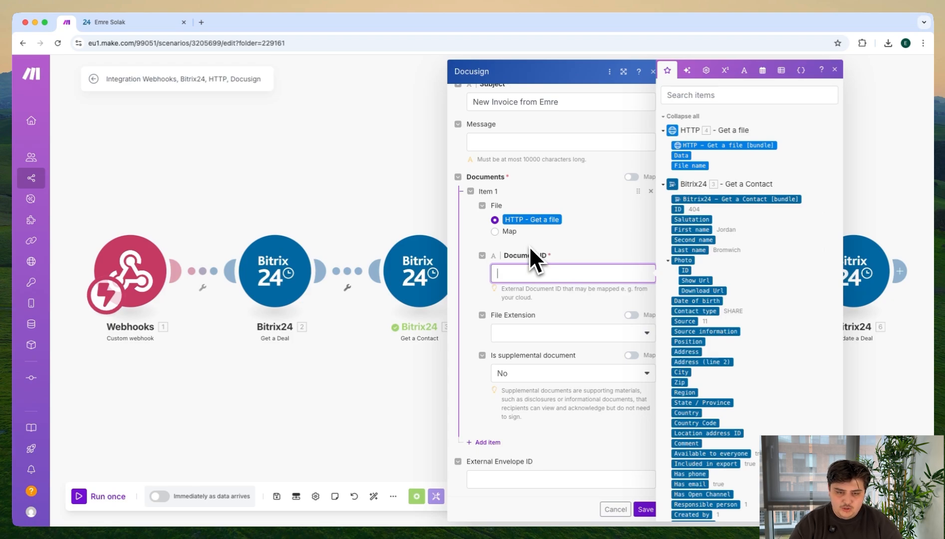
text(1235)
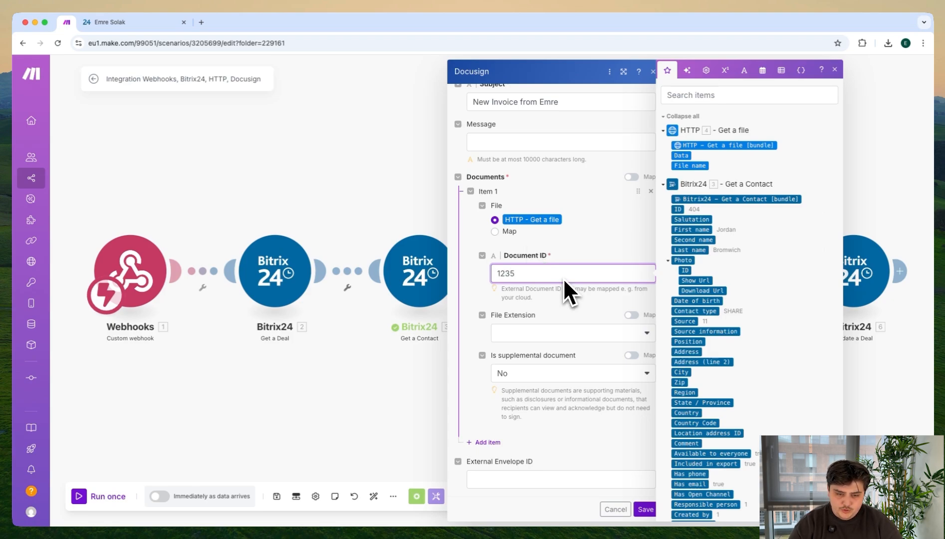
text(6)
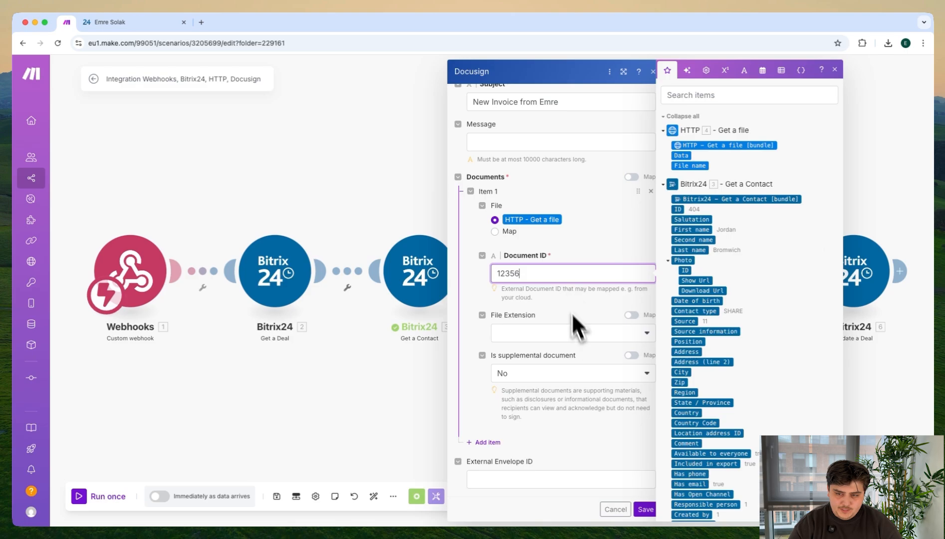
click(511, 275)
text(4)
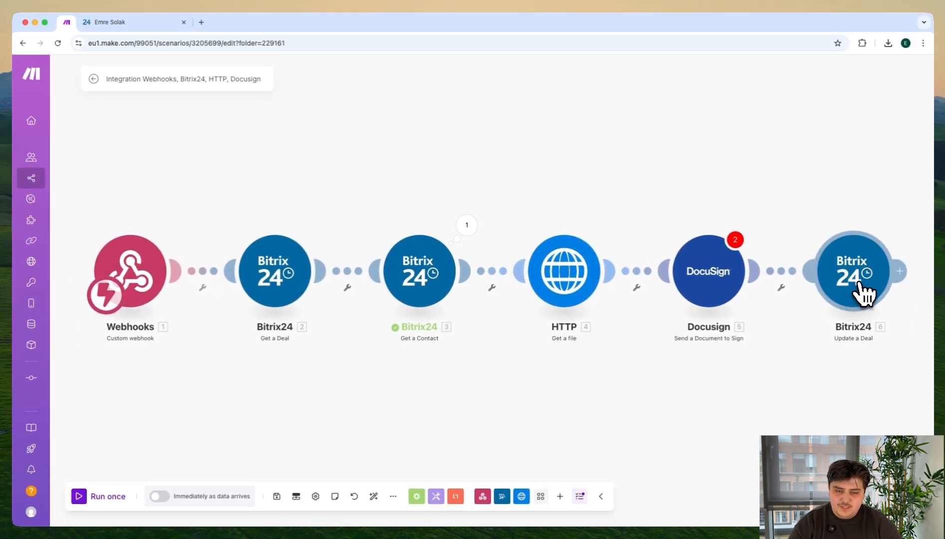
Step: Set the Update a Deal module's Comment to Docusign's Envelope ID and Status Date Time separated by a hyphen, and save the module
click(860, 283)
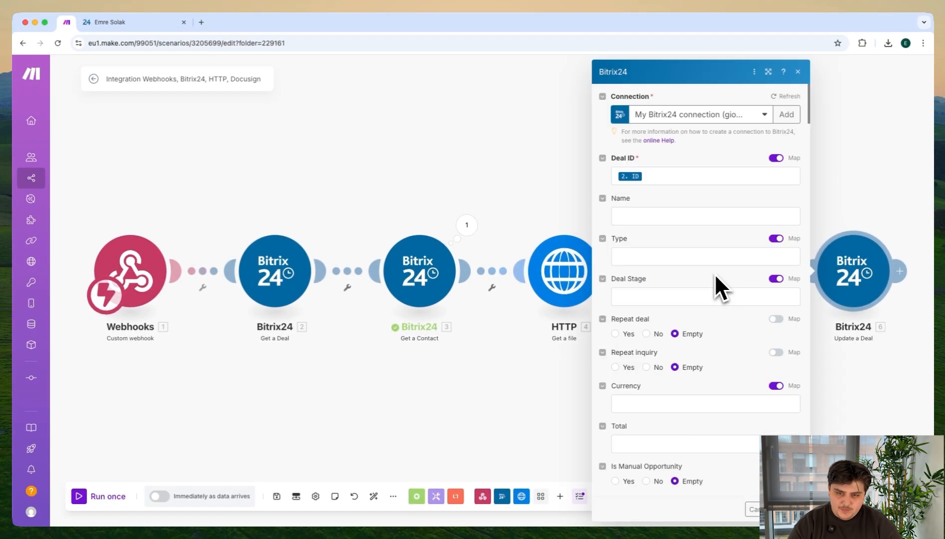
scroll(712, 349, down, 5)
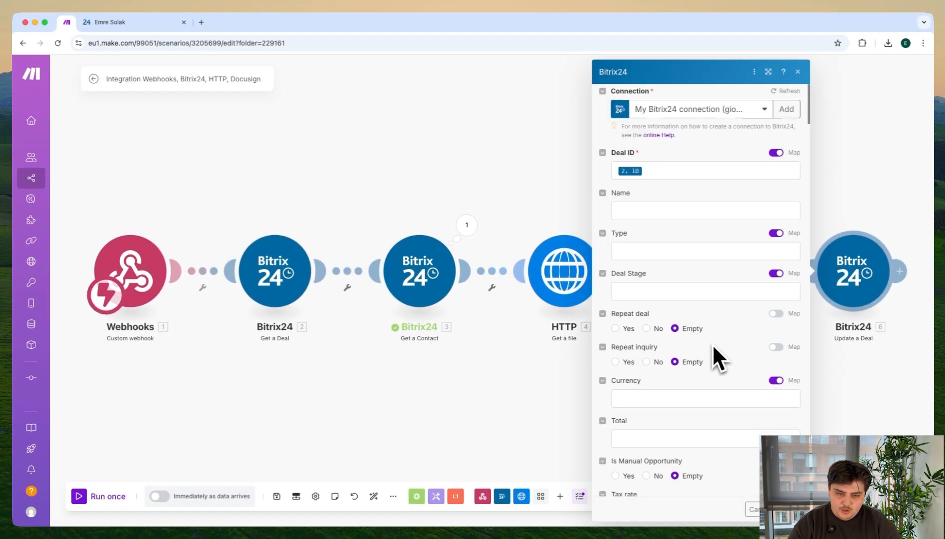
scroll(714, 352, down, 15)
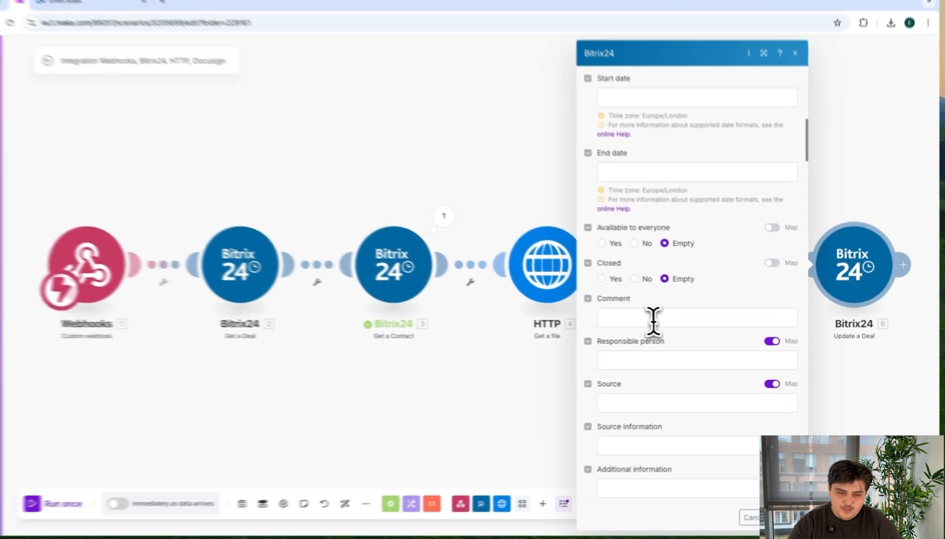
click(652, 321)
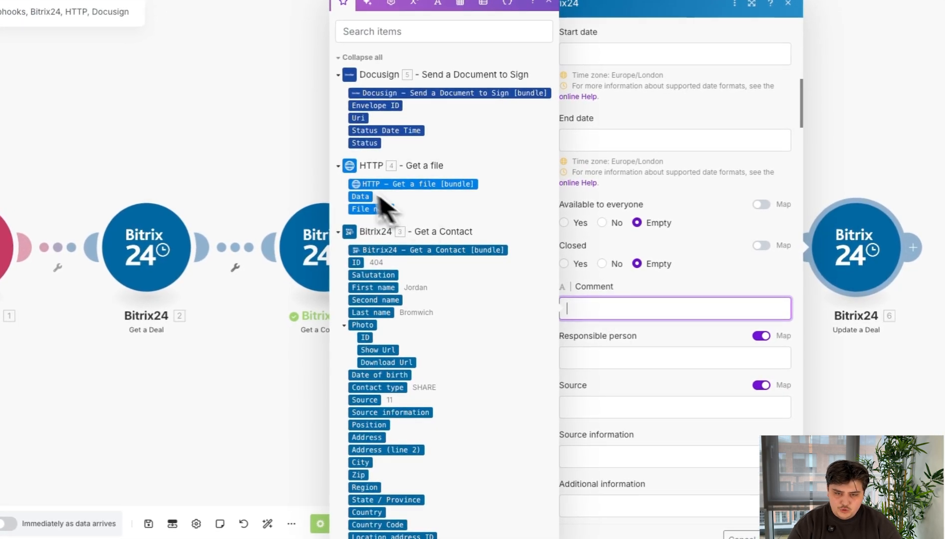
drag(395, 107, 654, 312)
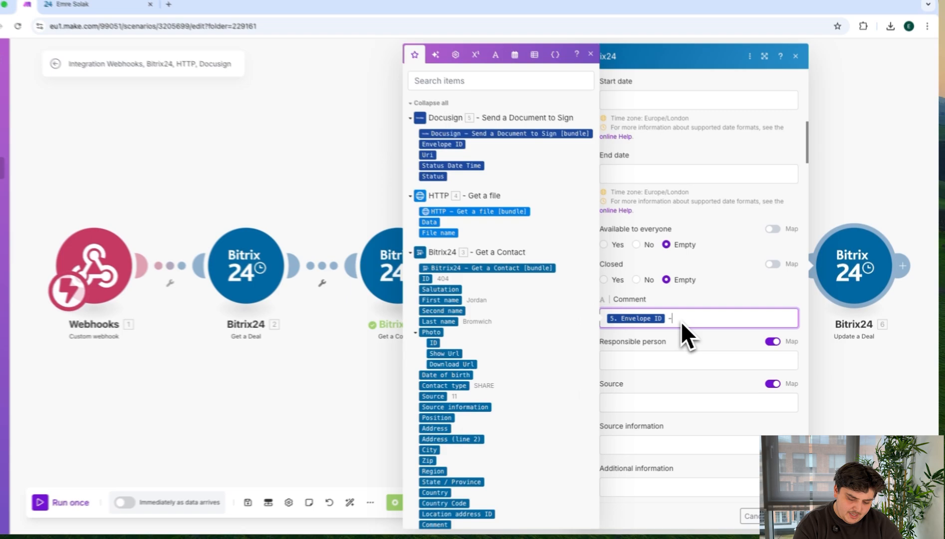
text(-)
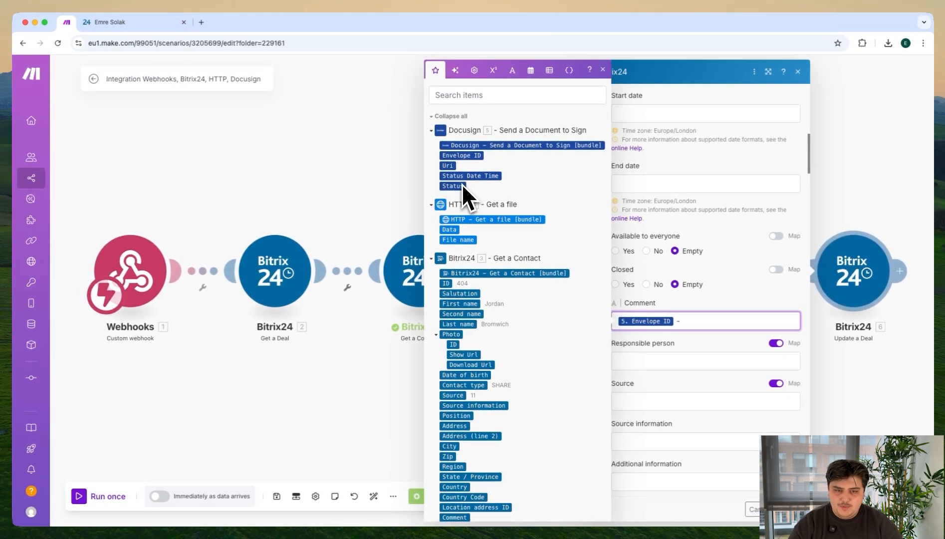
drag(463, 177, 713, 317)
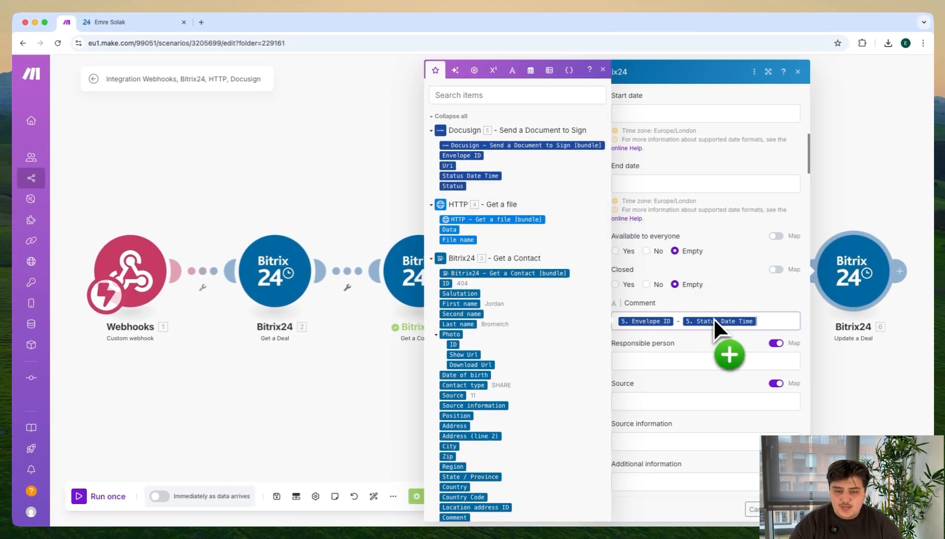
click(790, 509)
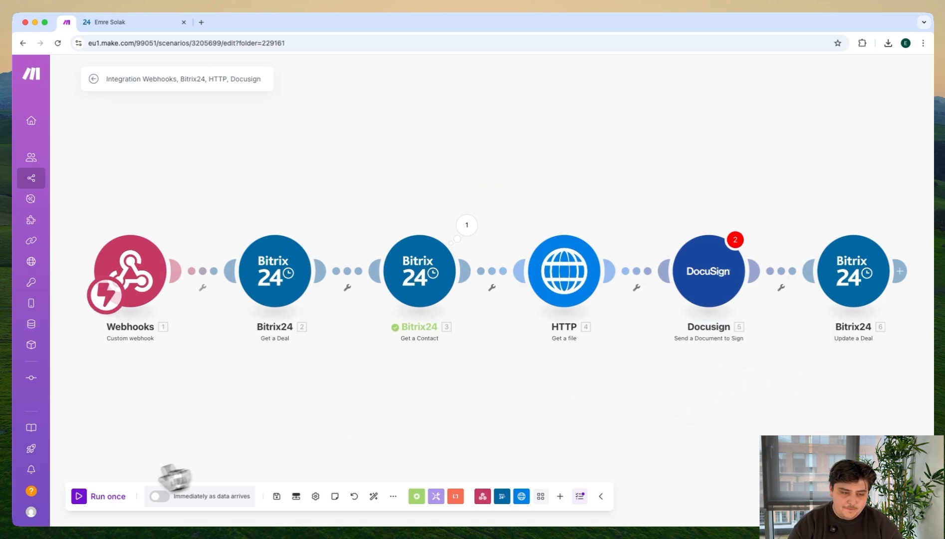
Step: Run the scenario once and open the Docusign module's document settings from the first reported error
click(107, 499)
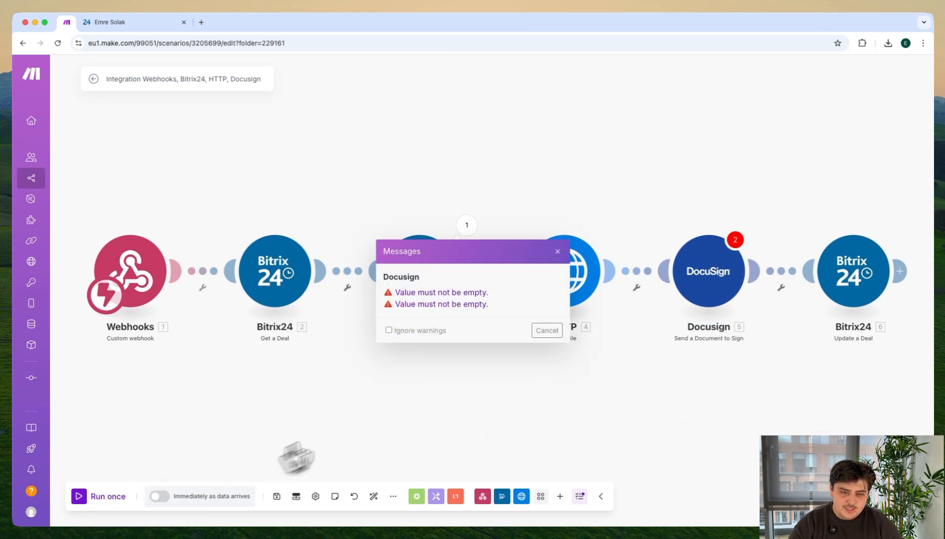
click(419, 294)
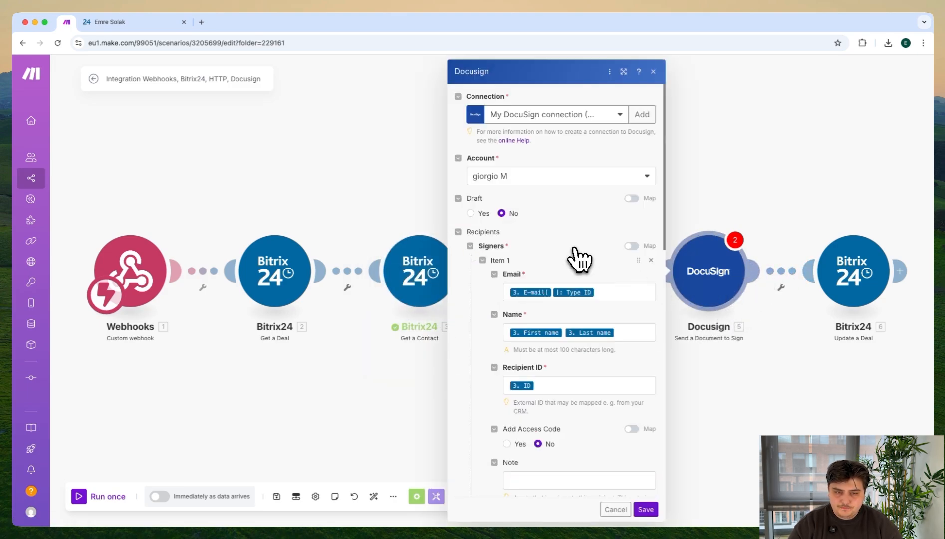
scroll(579, 259, down, 5)
scroll(589, 300, down, 10)
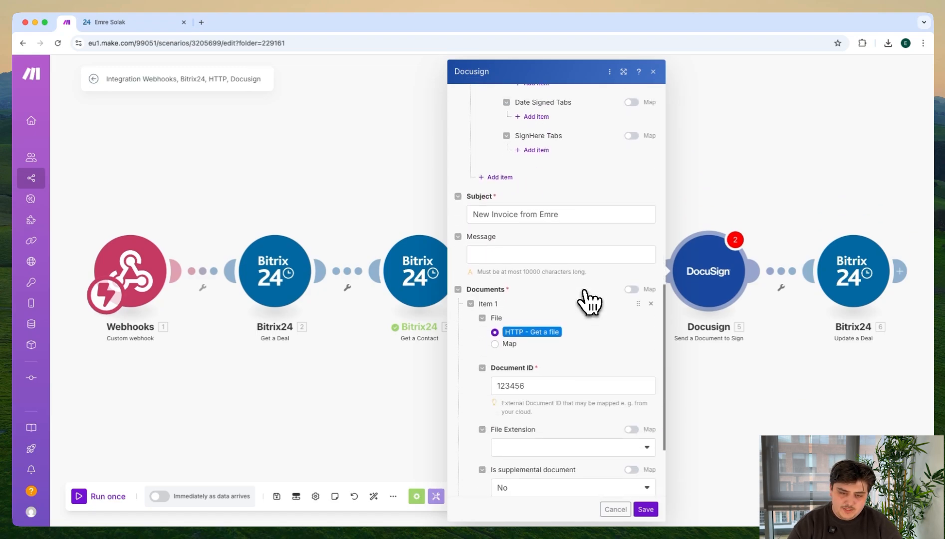
scroll(591, 302, down, 3)
Step: Replace the document's Document ID with Get a Contact's ID value and save the Docusign module
click(549, 272)
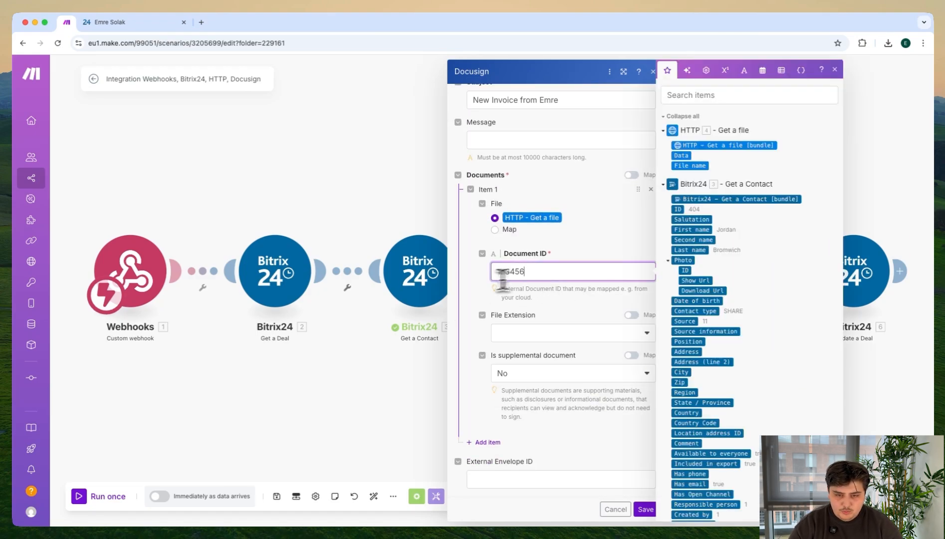
key(BackSpace)
key(BackSpace)
key(BackSpace)
key(BackSpace)
key(BackSpace)
key(BackSpace)
drag(686, 216, 579, 275)
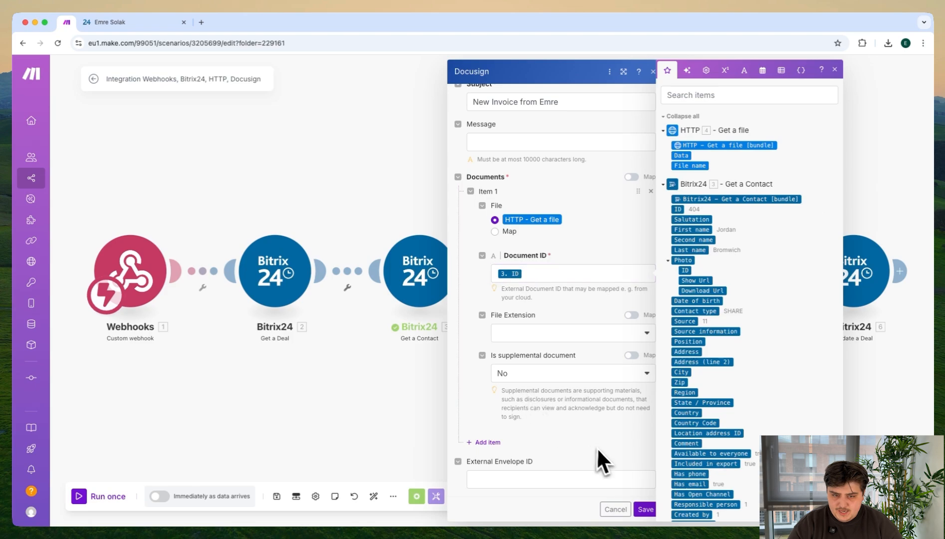
click(644, 509)
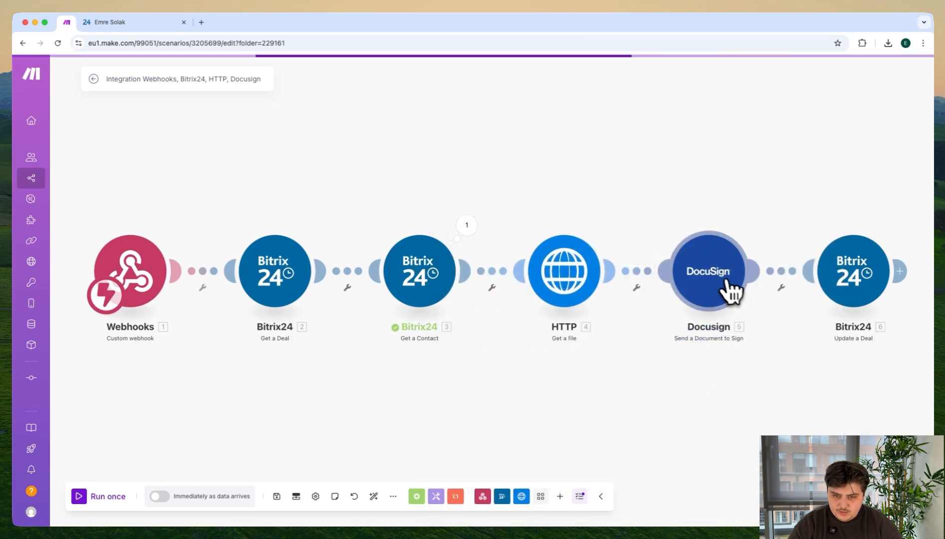
Step: Run the scenario once and move the deal to the Invoice stage in Bitrix24 to trigger it, returning to Make
click(105, 498)
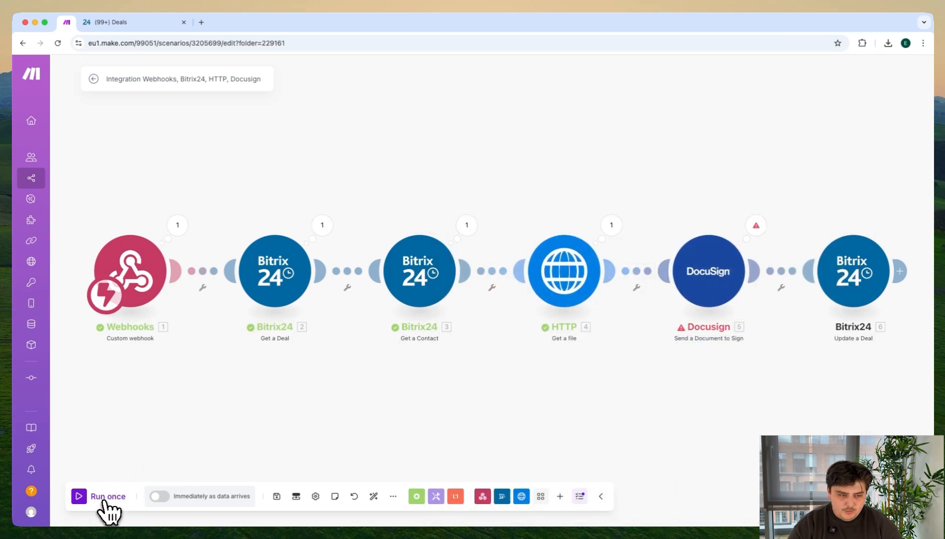
click(128, 21)
drag(438, 269, 464, 268)
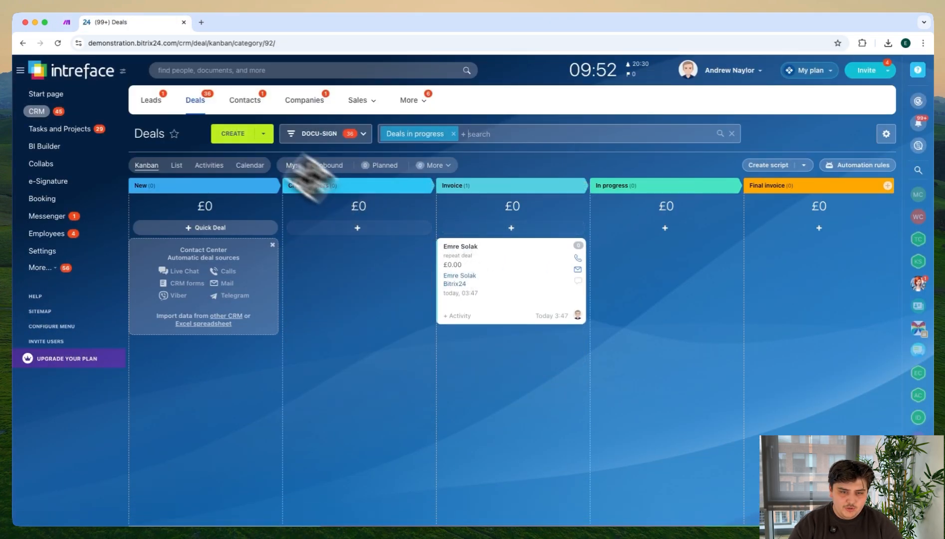
click(67, 22)
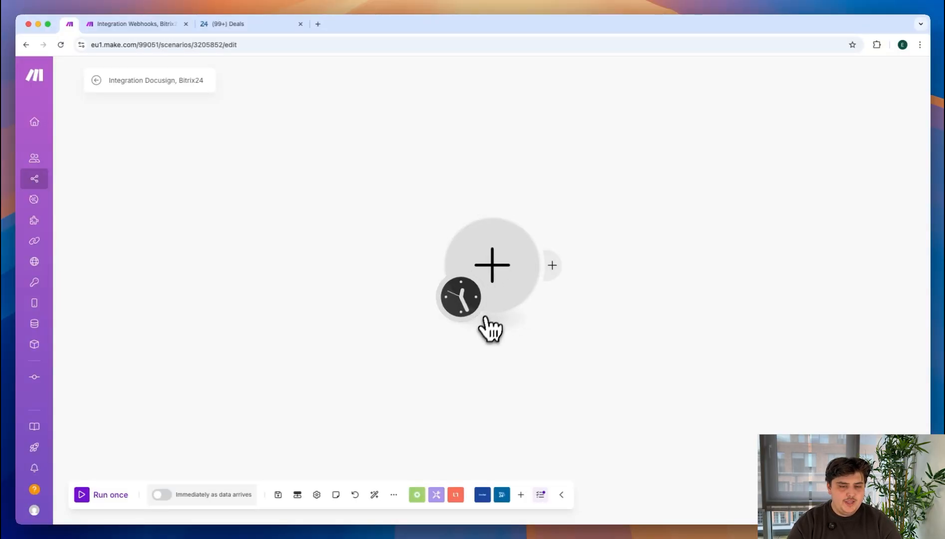
Step: Add the instant Docusign Watch Envelope Completed trigger as the first module of the Integration Docusign, Bitrix24 scenario
click(492, 269)
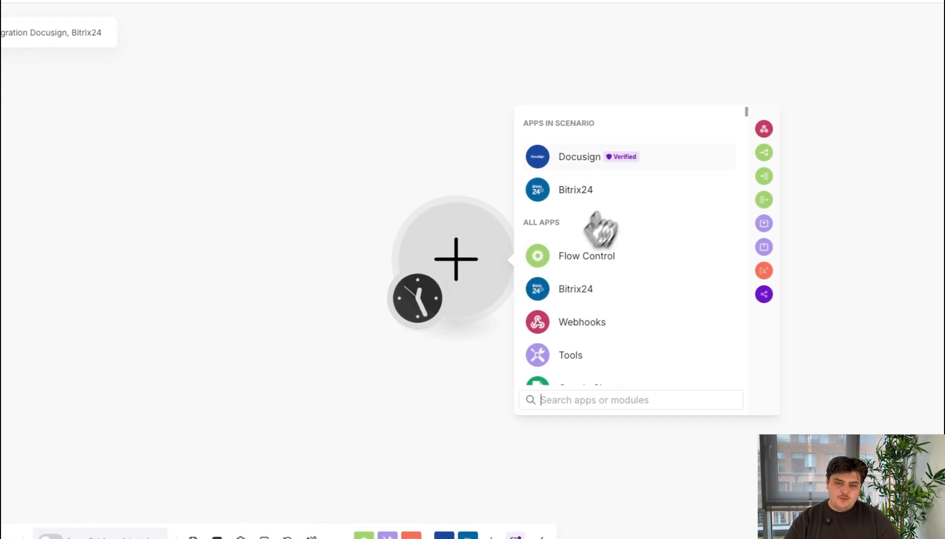
click(627, 172)
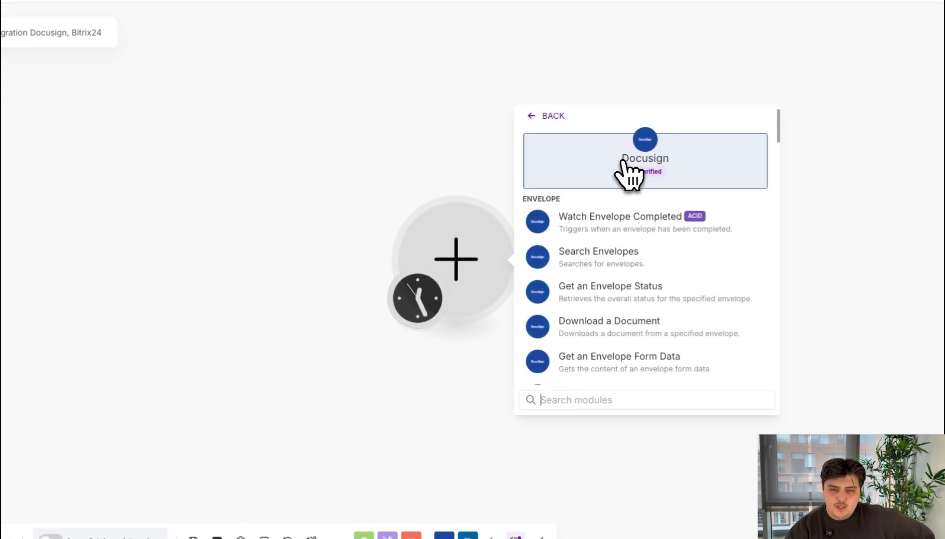
click(575, 399)
text(Envelo)
text(pe)
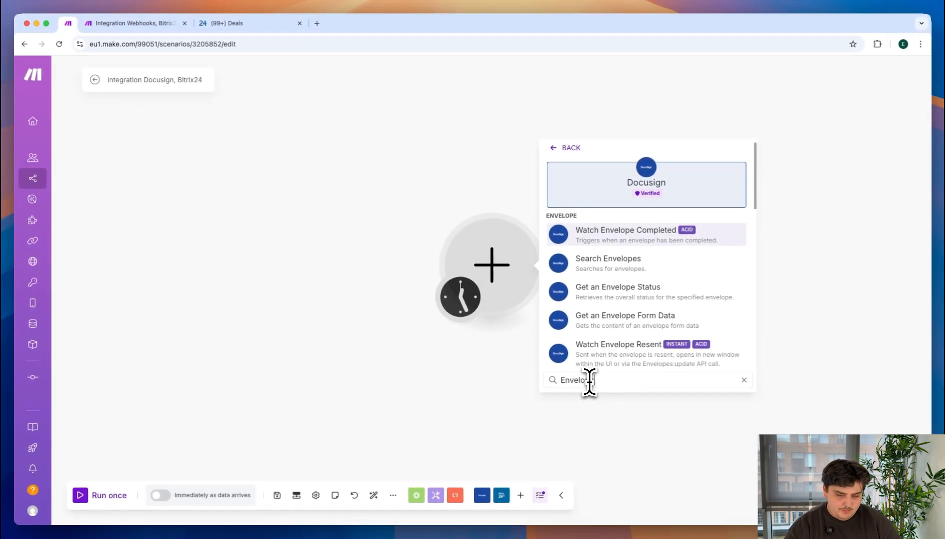
text( Compl)
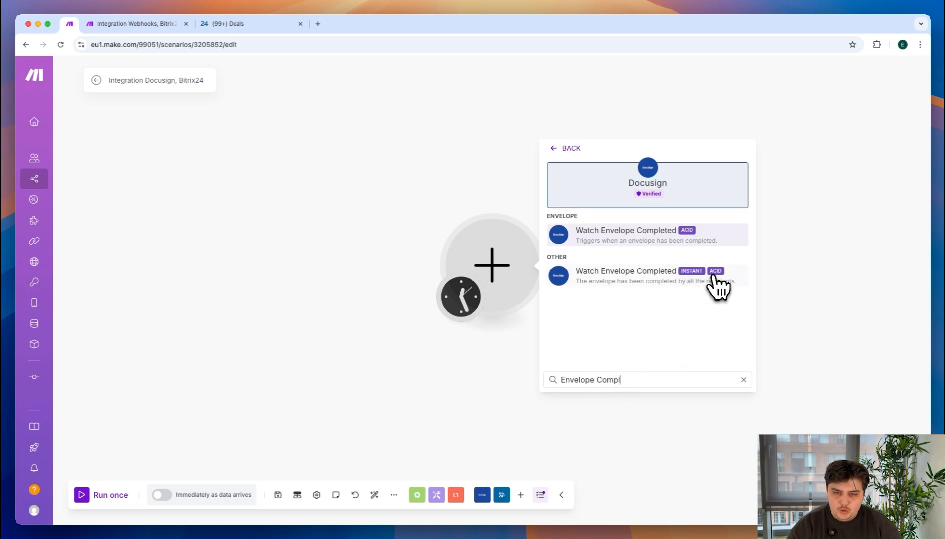
click(714, 276)
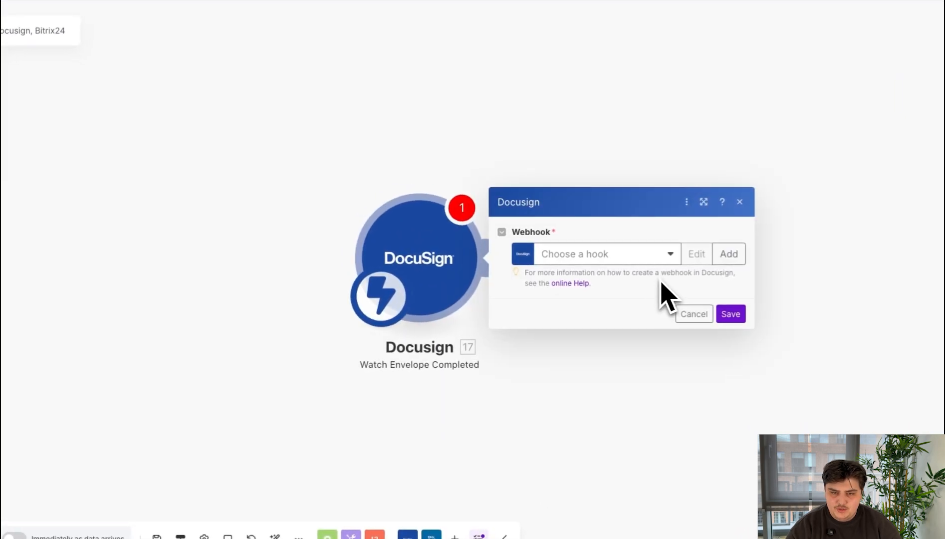
Step: Create a webhook named My Envelope Completed webhook with the existing DocuSign connection and its listed account
click(729, 256)
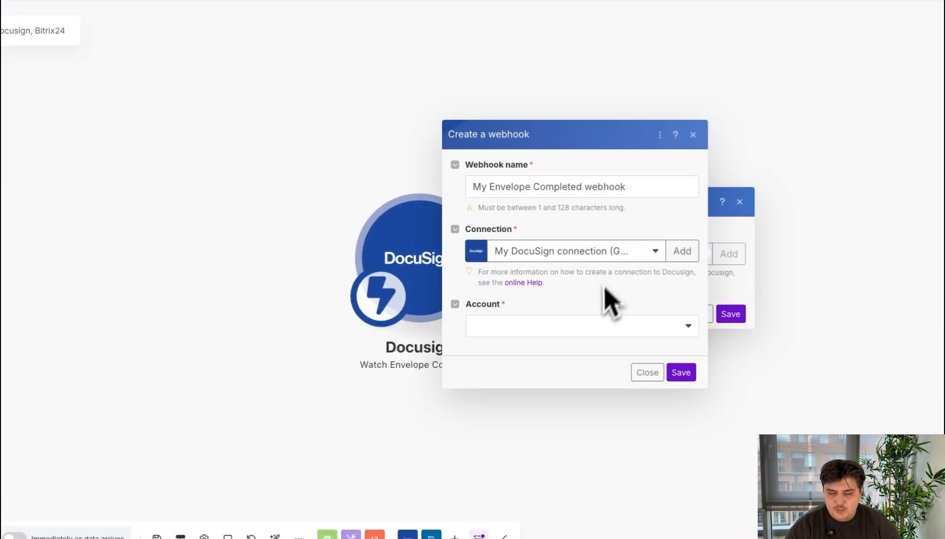
click(504, 330)
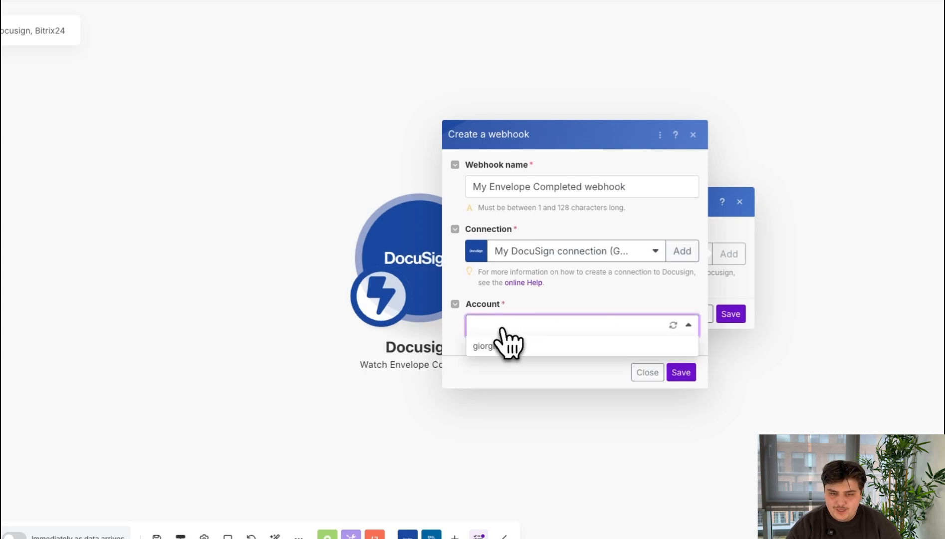
click(491, 346)
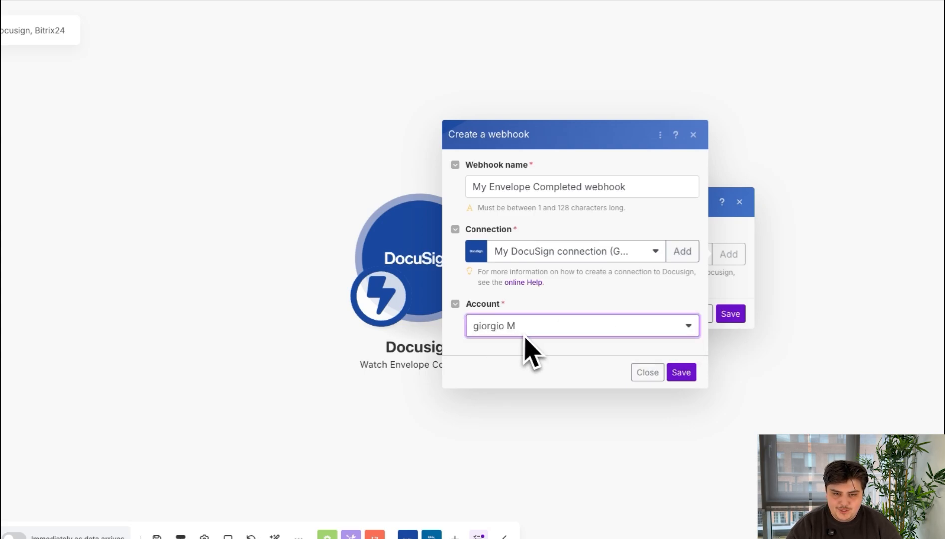
click(682, 374)
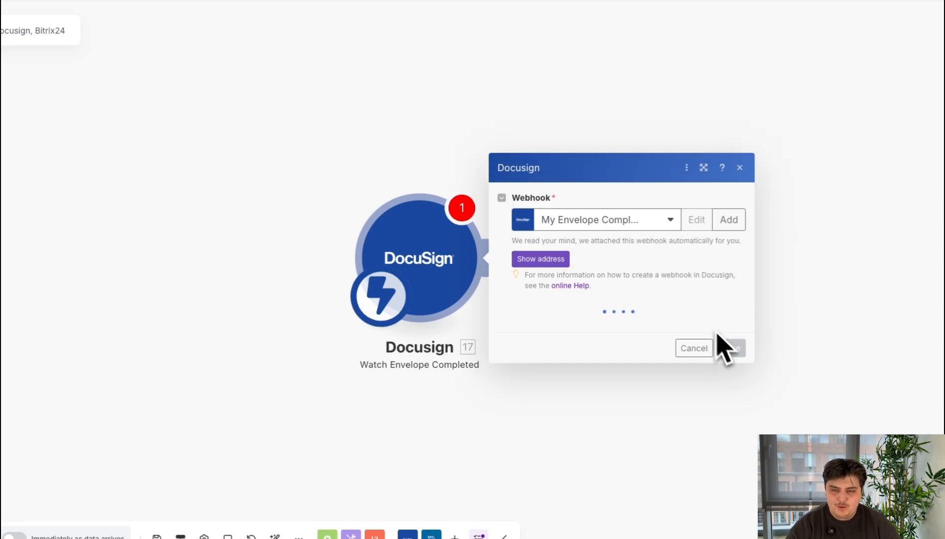
Step: Select the listed Docusign account for the Watch Envelope Completed trigger and save the module
click(684, 322)
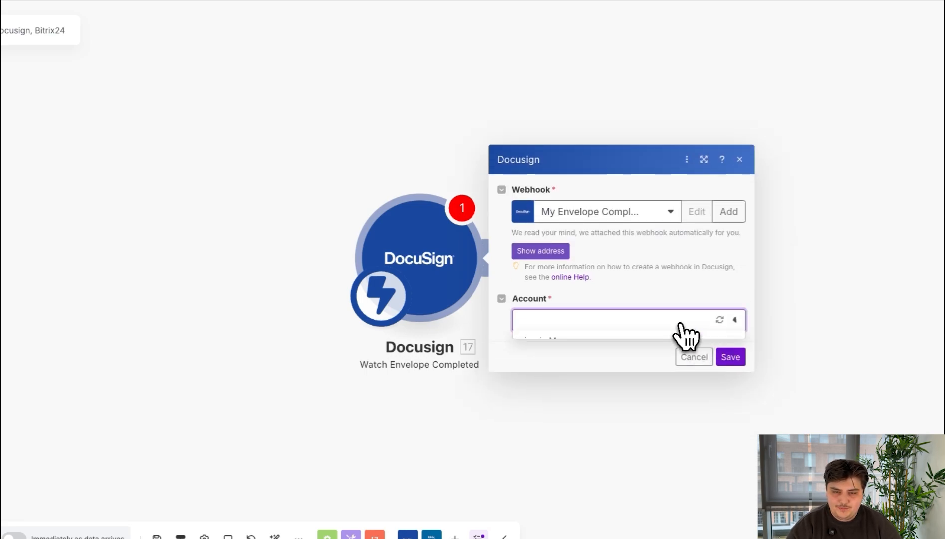
click(648, 340)
click(730, 357)
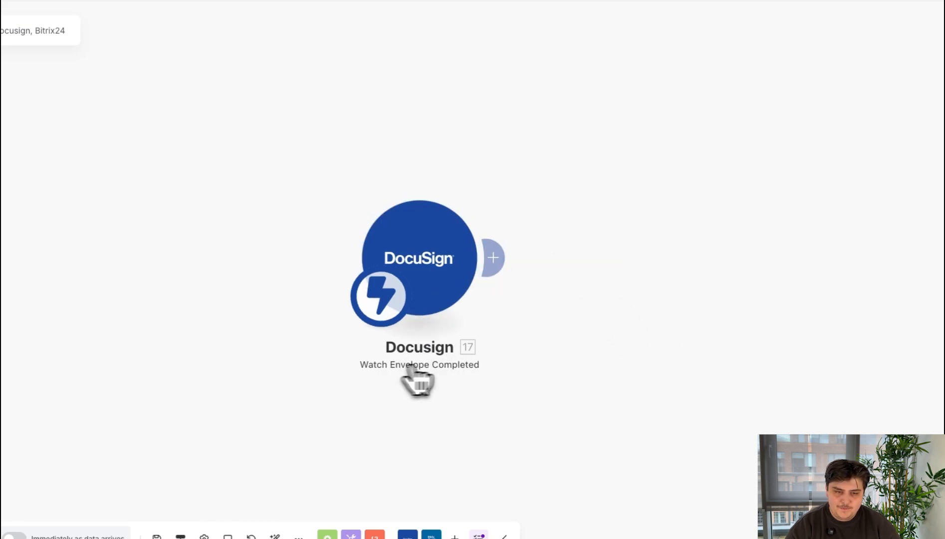
Step: Add the Docusign List Envelope Documents module after the Watch Envelope Completed trigger
click(494, 258)
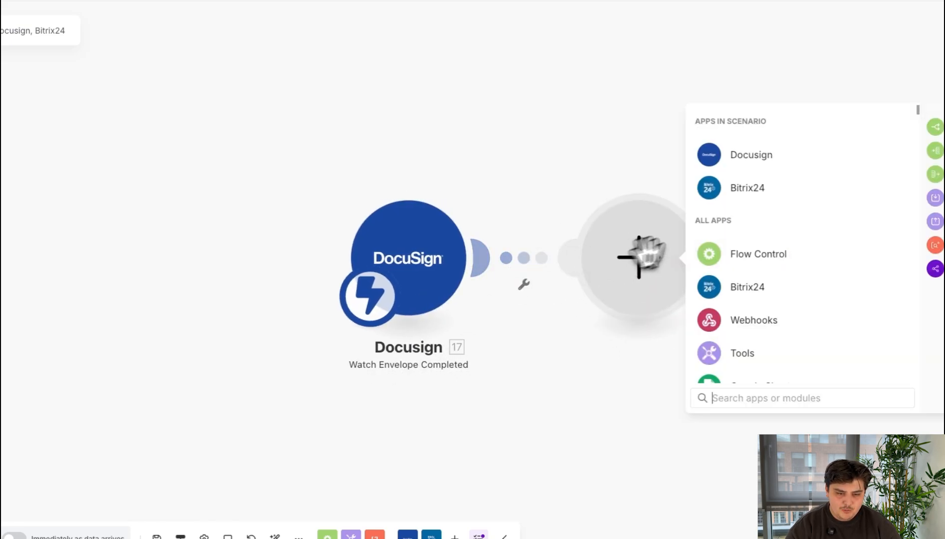
click(746, 167)
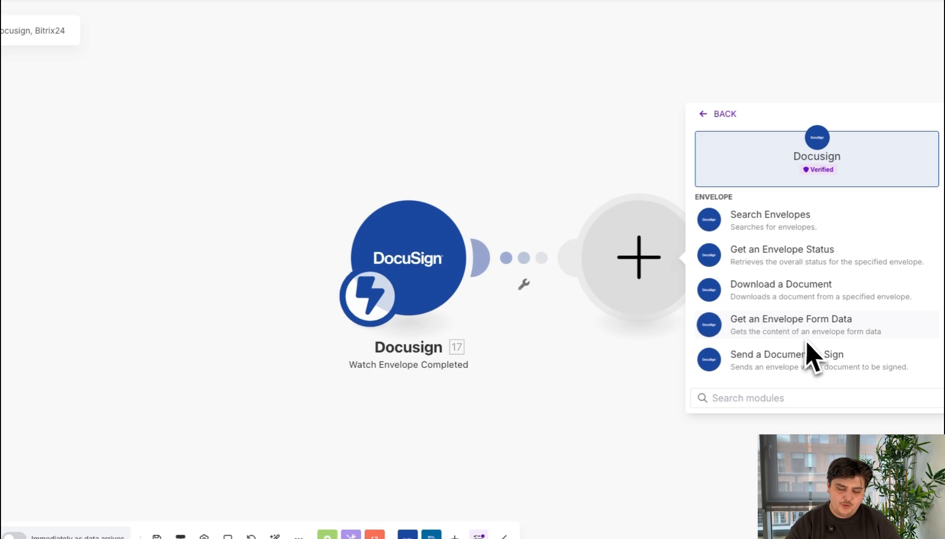
scroll(832, 317, down, 5)
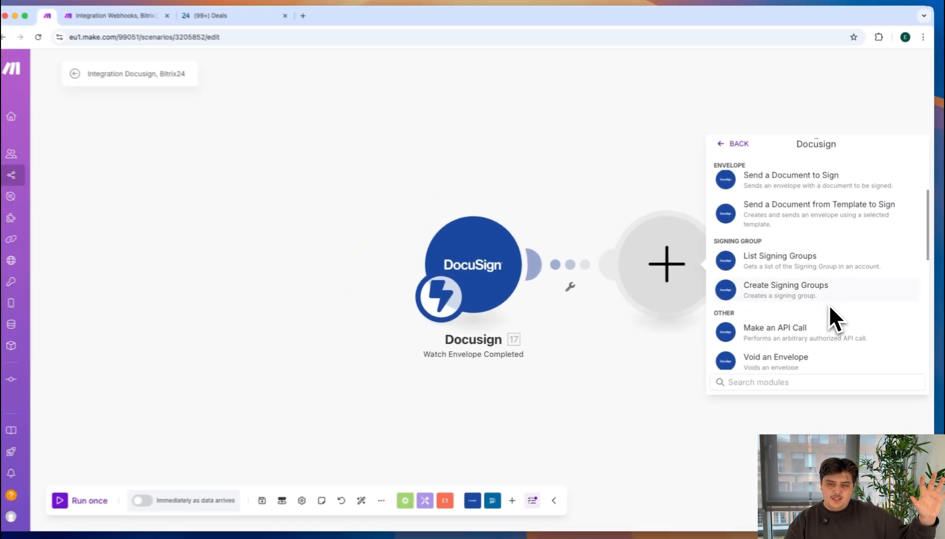
scroll(829, 304, down, 4)
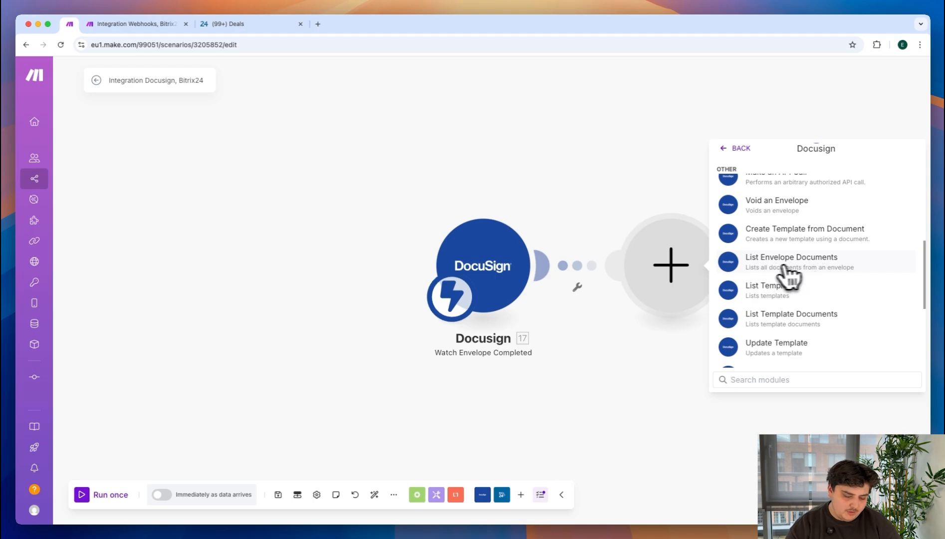
click(818, 268)
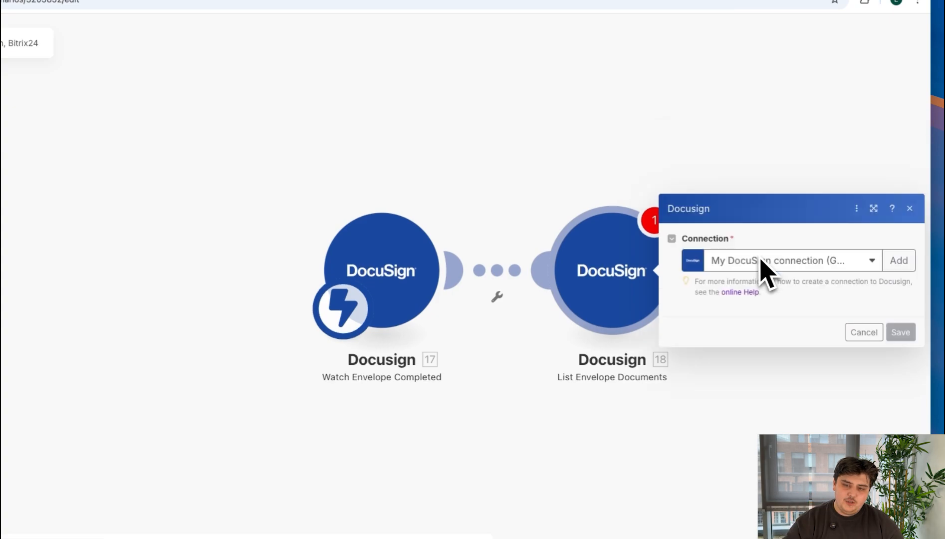
Step: Select the listed Docusign account, map the trigger's Envelope ID as the Envelope ID, and save the List Envelope Documents module
click(754, 285)
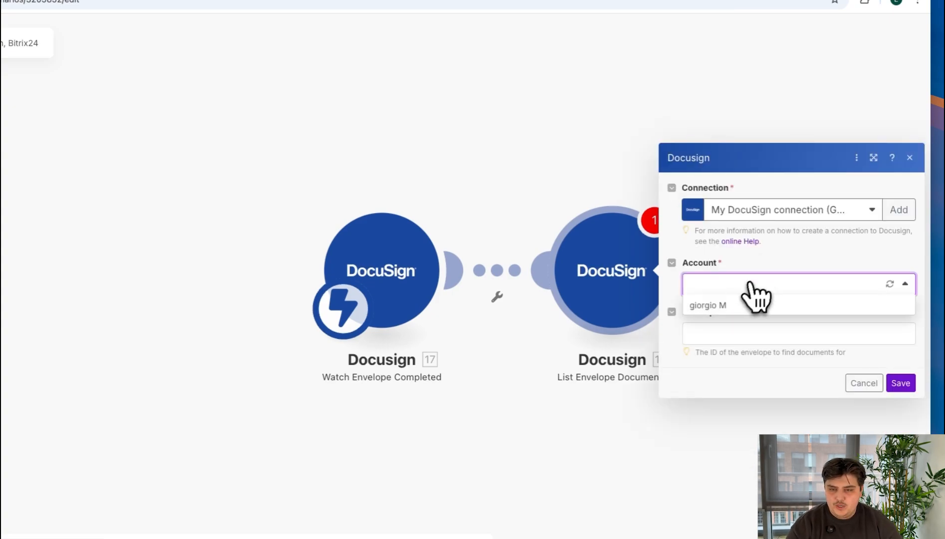
click(732, 308)
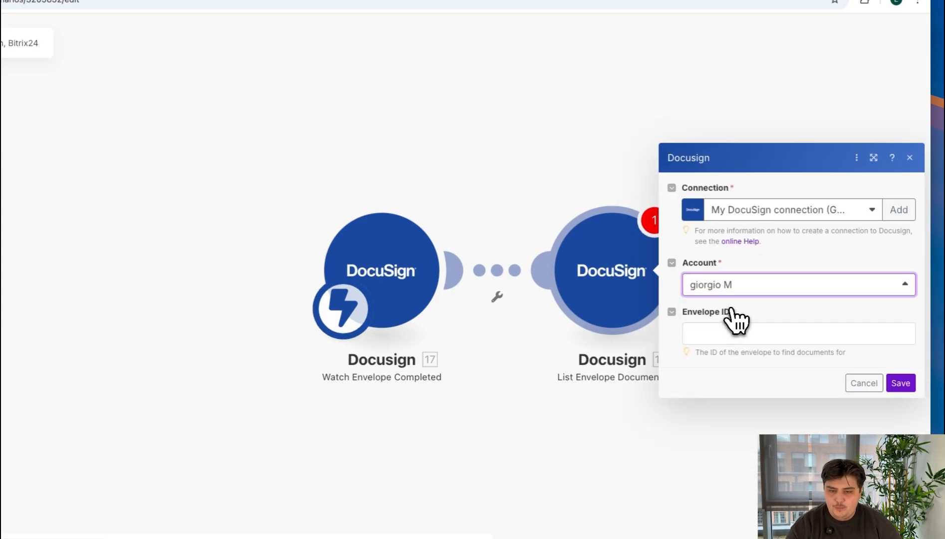
click(740, 331)
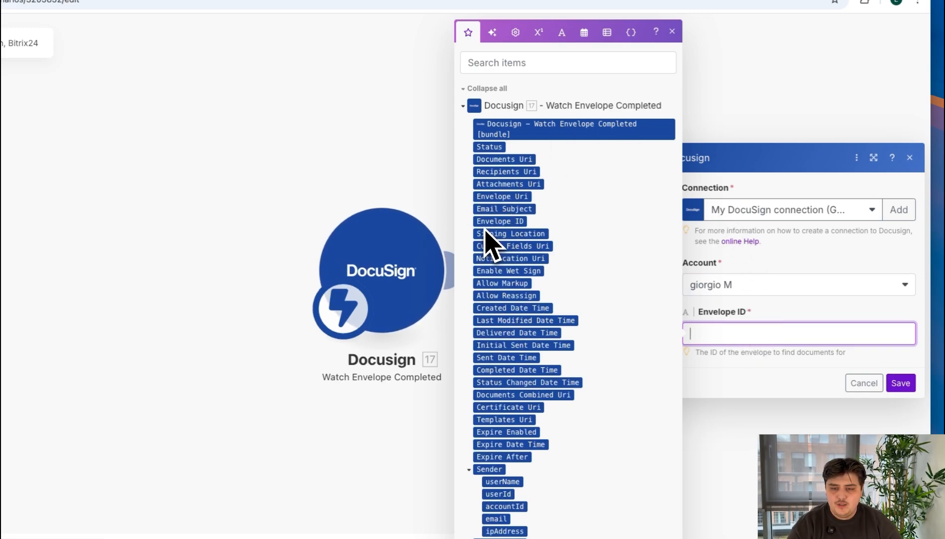
drag(499, 222, 740, 335)
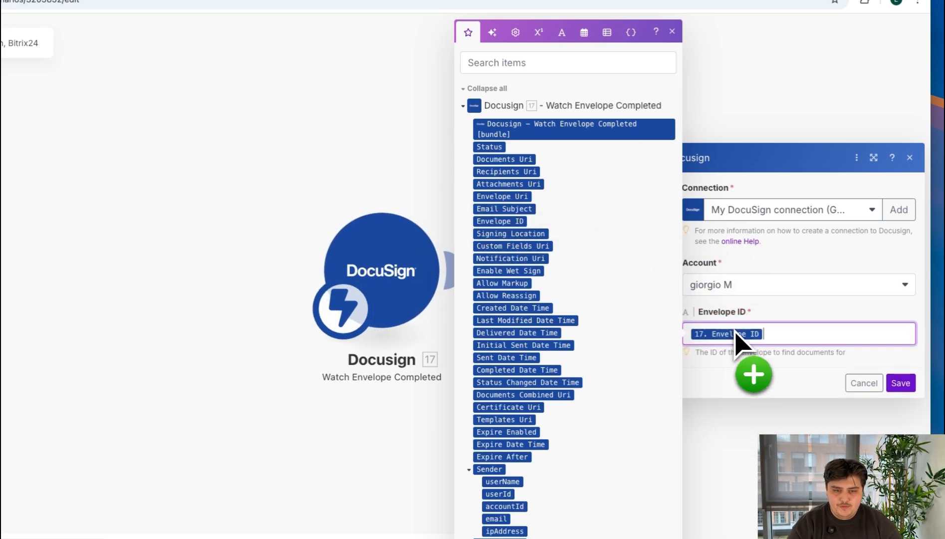
click(900, 387)
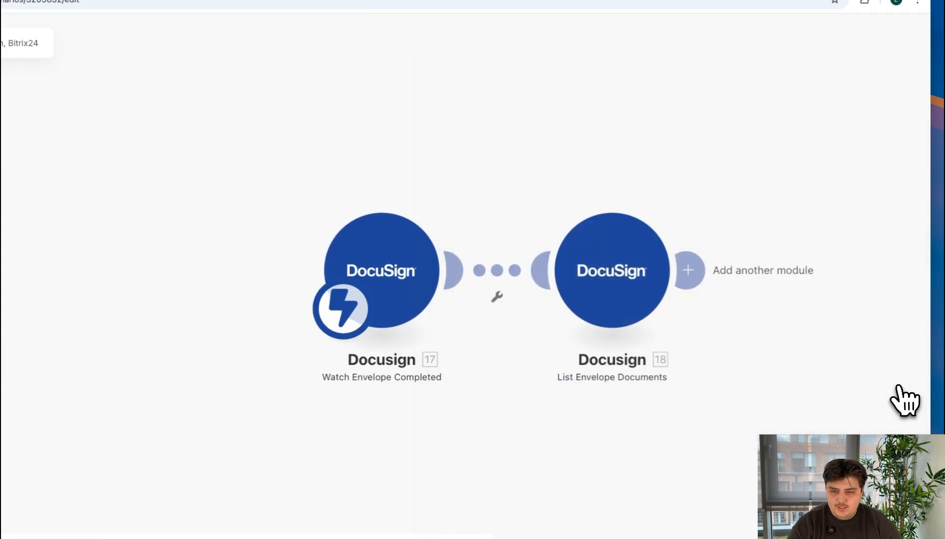
Step: Add the Bitrix24 Update a Deal module after List Envelope Documents
click(689, 270)
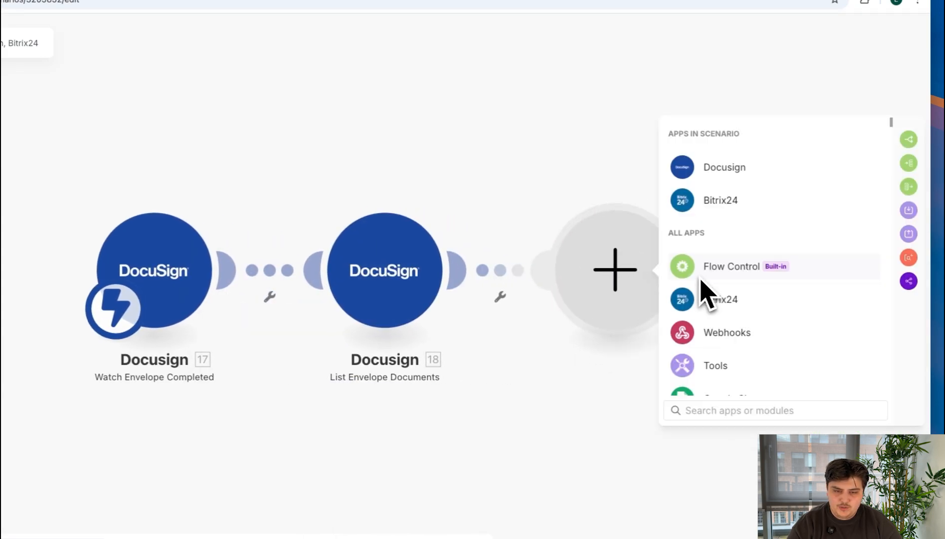
click(730, 209)
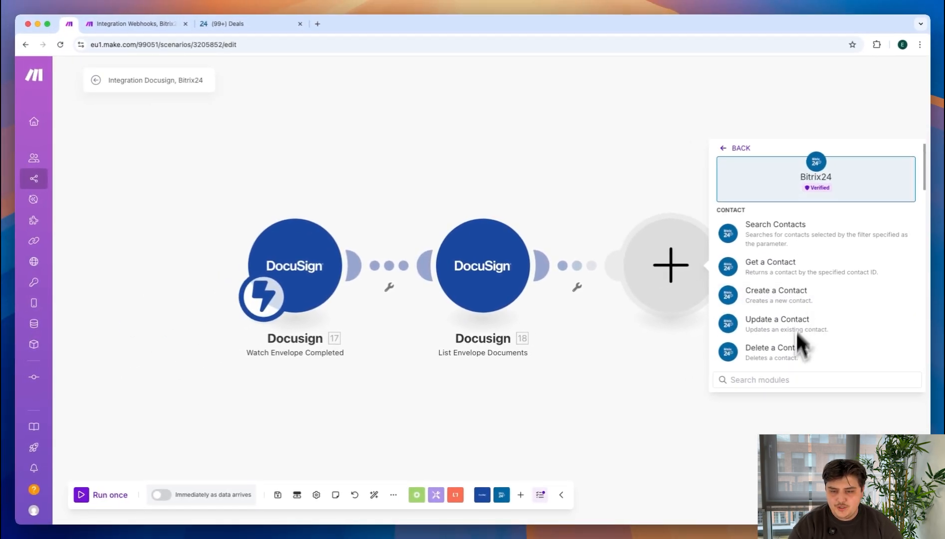
click(787, 384)
text(Update Deal)
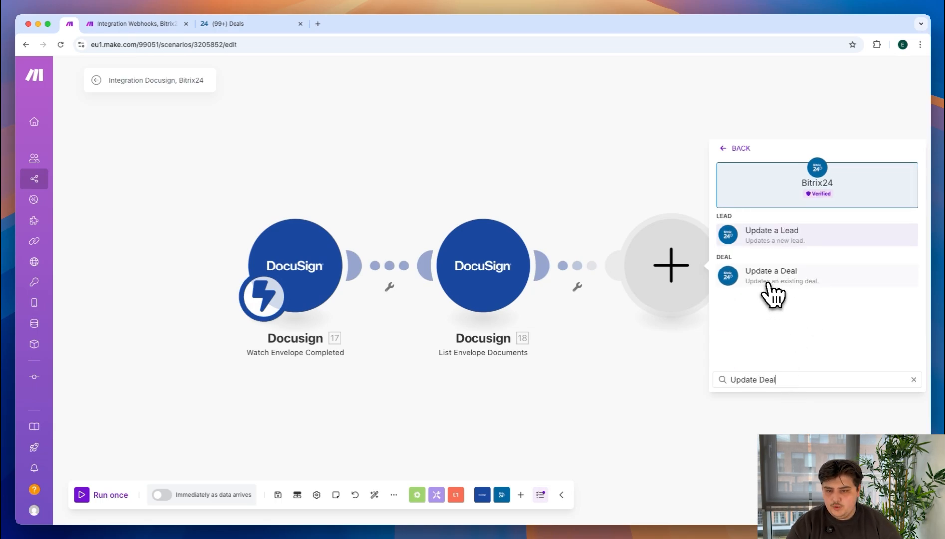
click(768, 284)
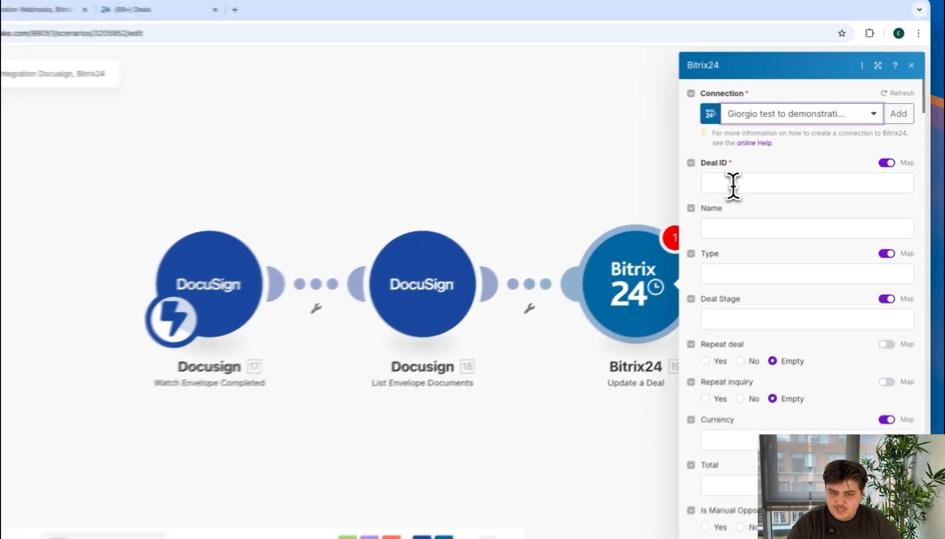
Step: Map the Document ID from List Envelope Documents as the Deal ID of the Update a Deal module
click(733, 186)
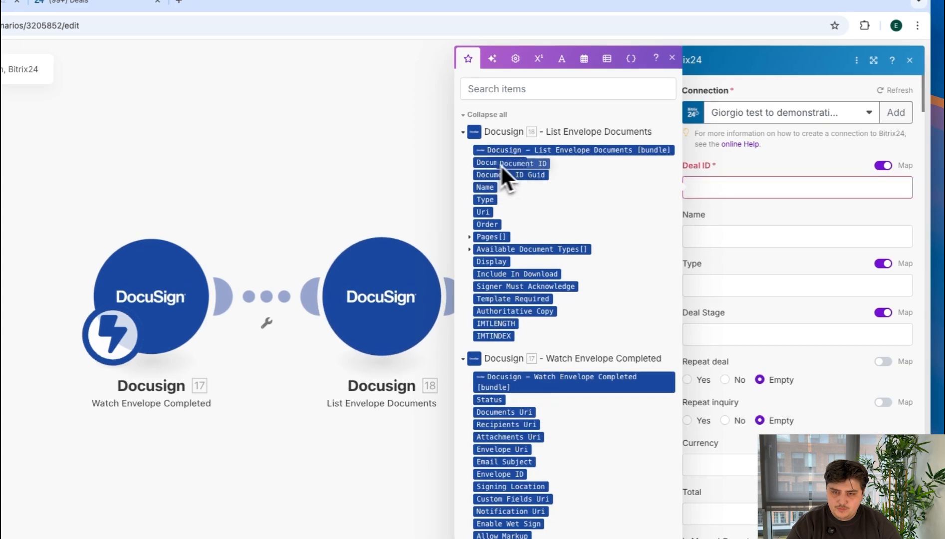
drag(501, 164, 712, 190)
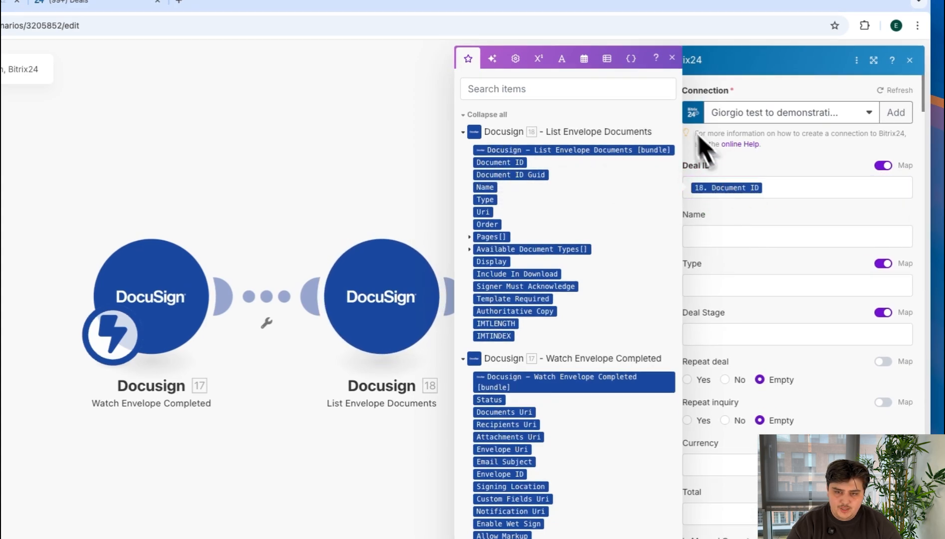
click(672, 59)
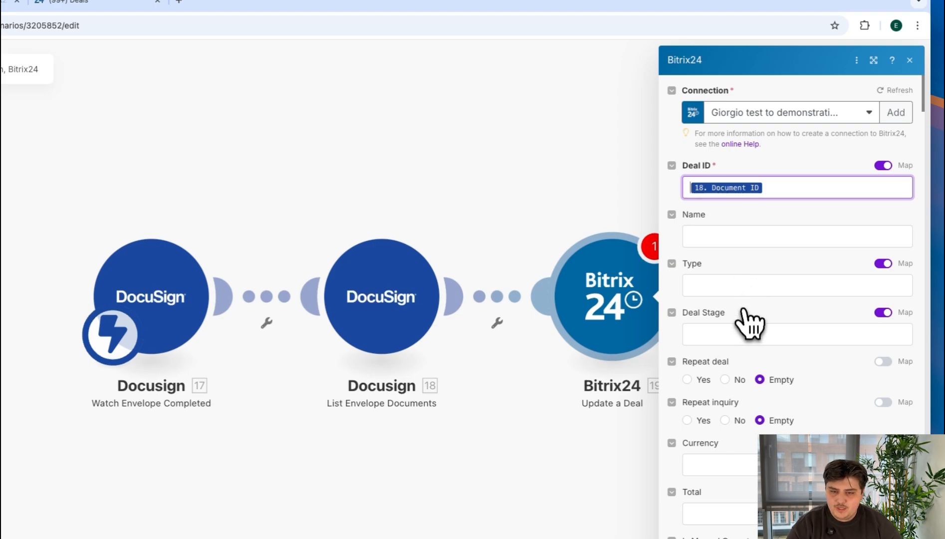
Step: Turn off mapping for Deal Stage, look through the selectable stages, and close the Update a Deal settings without choosing one
click(884, 313)
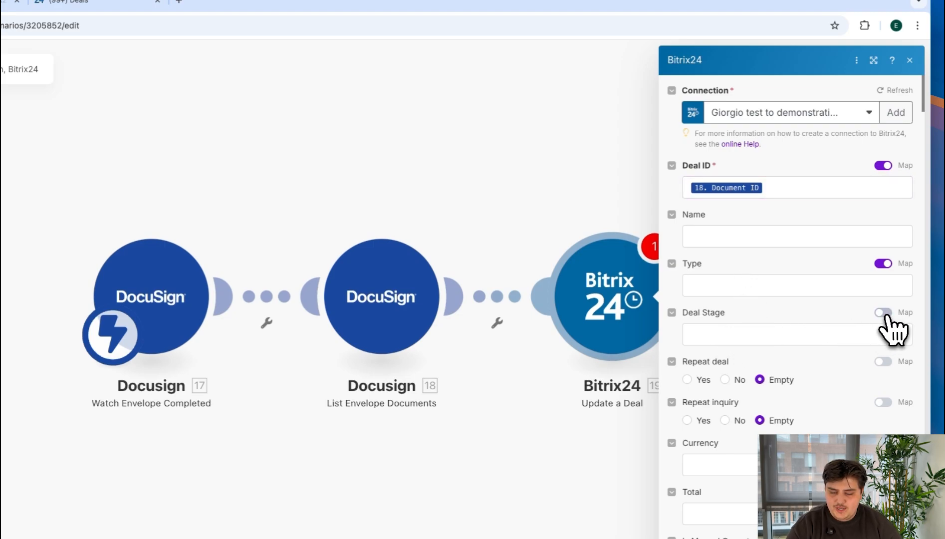
click(722, 341)
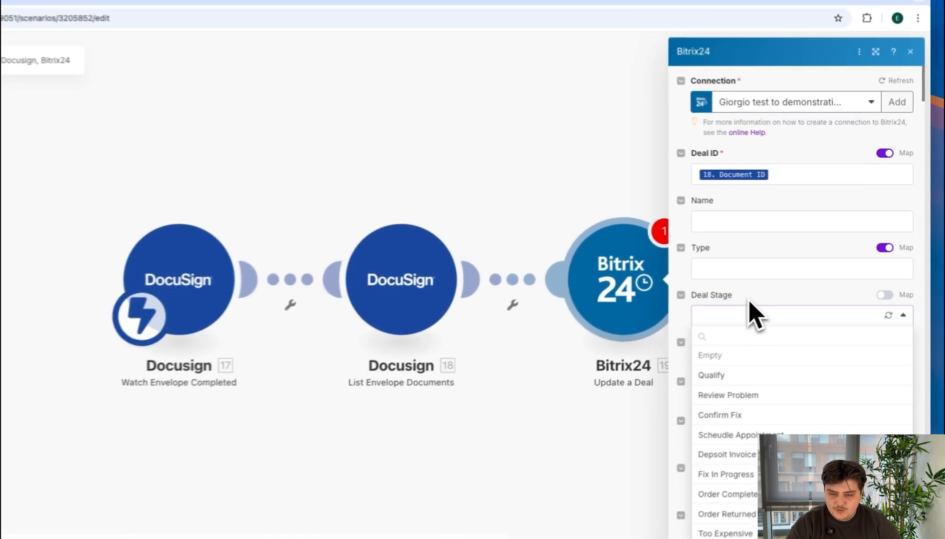
click(776, 283)
click(913, 52)
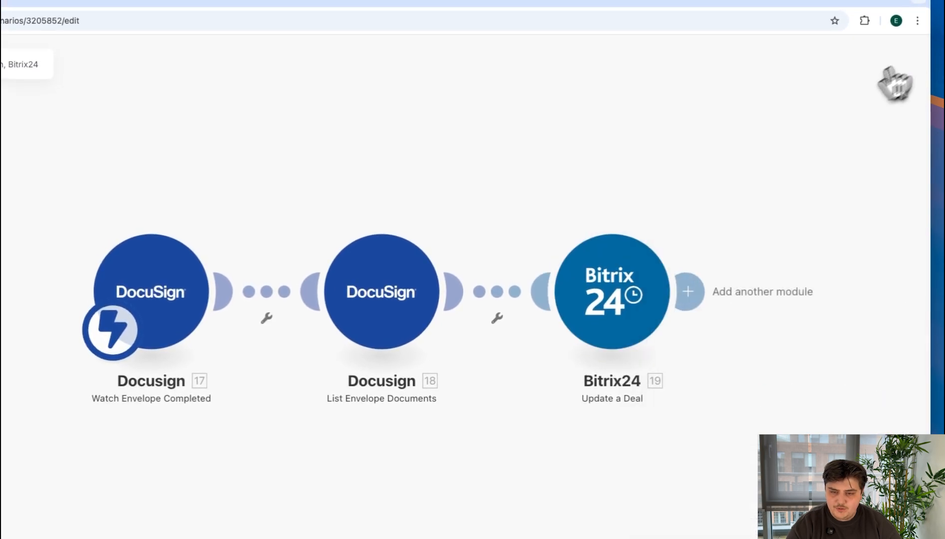
Step: Add the Bitrix24 Get a Deal module after Update a Deal
click(694, 291)
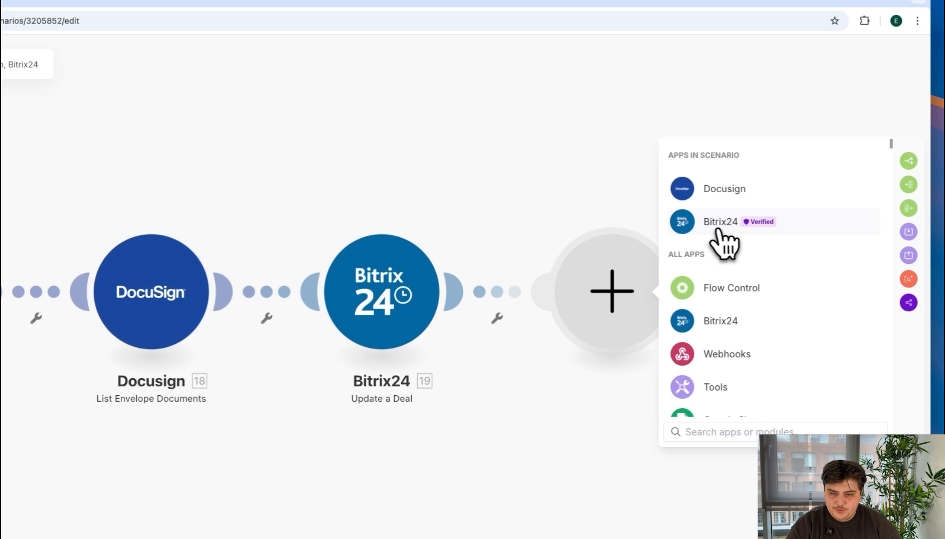
click(721, 224)
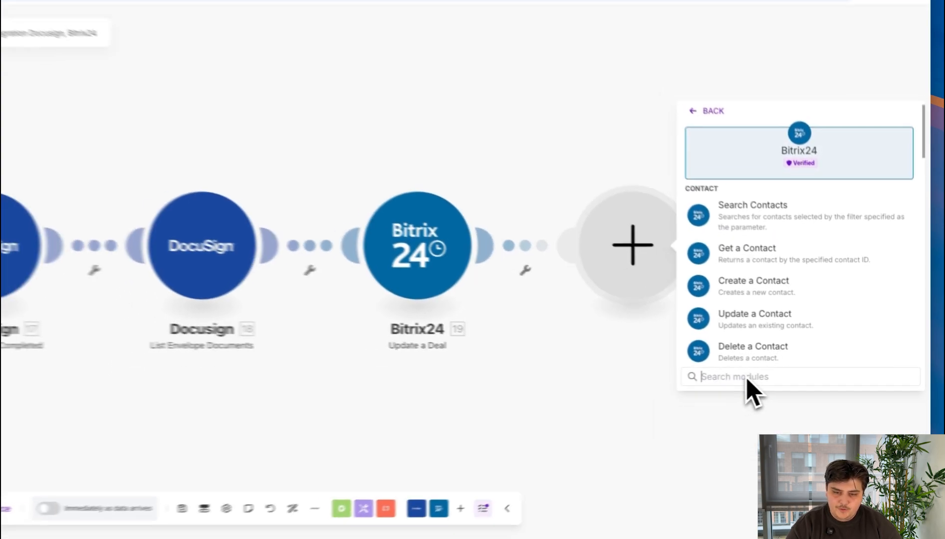
text(get a dea)
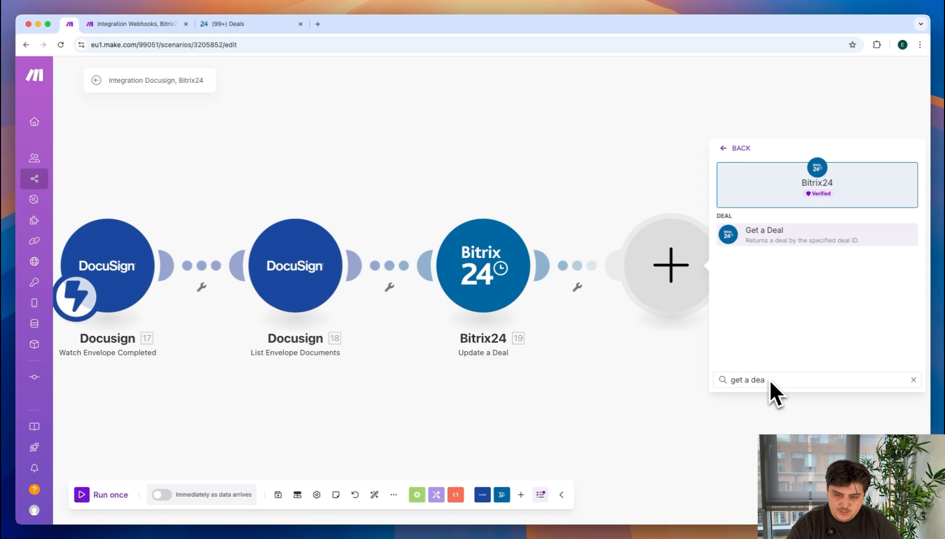
click(773, 243)
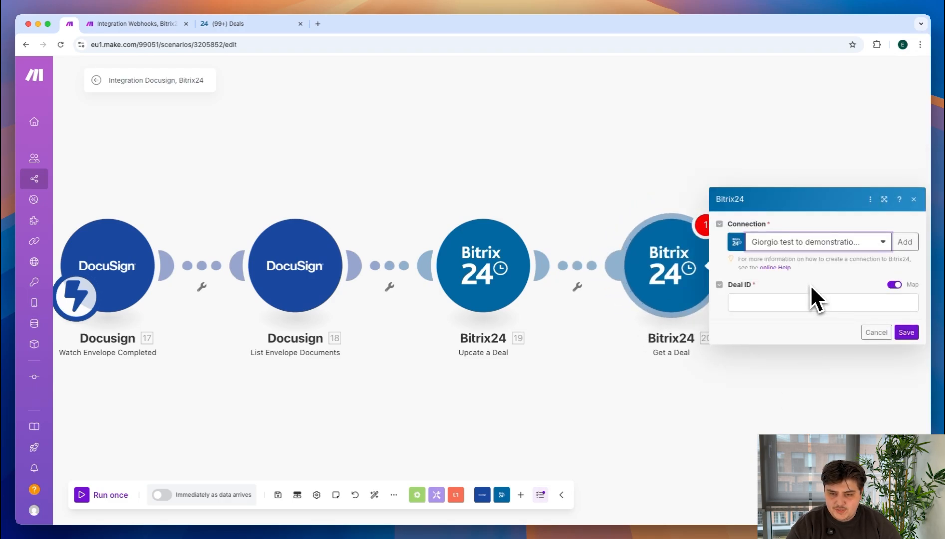
Step: Map the Document ID from List Envelope Documents as the Deal ID of the Get a Deal module and save it
click(782, 301)
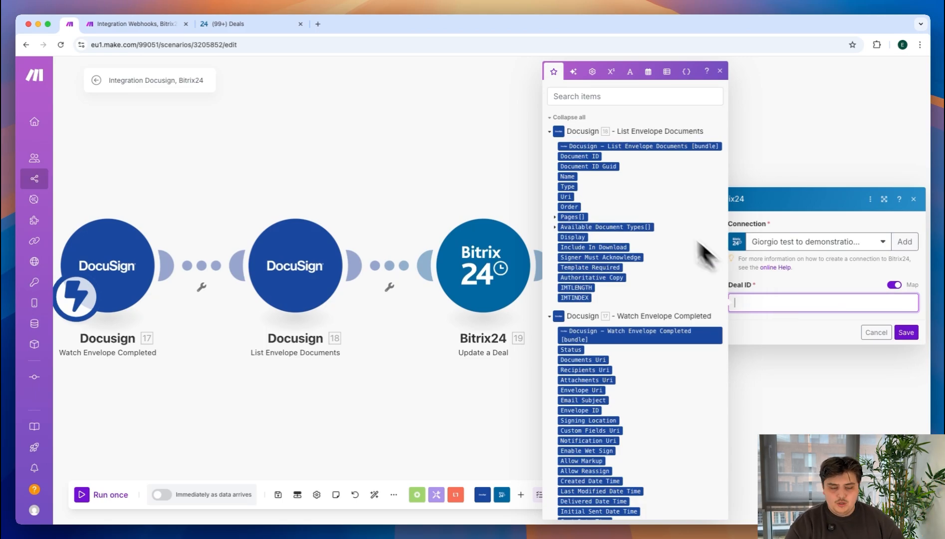
click(820, 267)
click(852, 305)
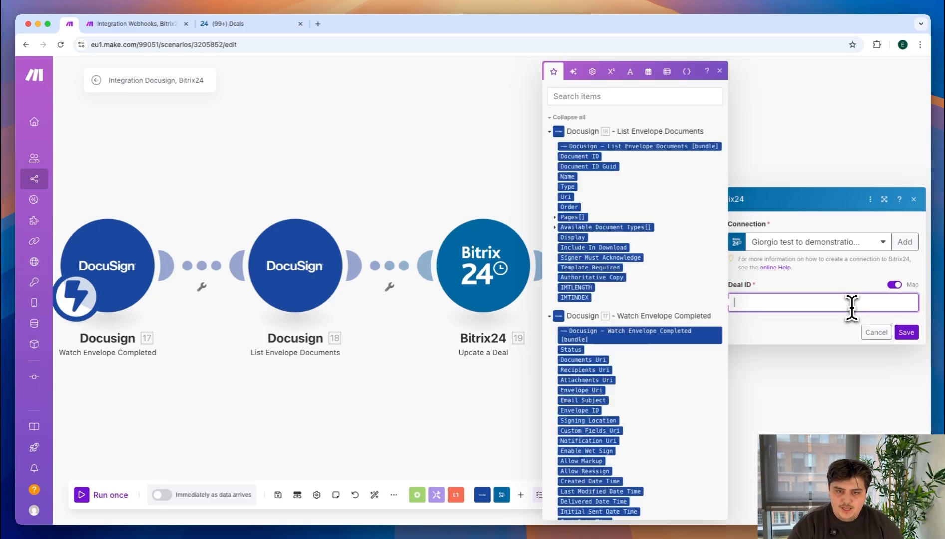
drag(594, 159, 797, 300)
click(906, 332)
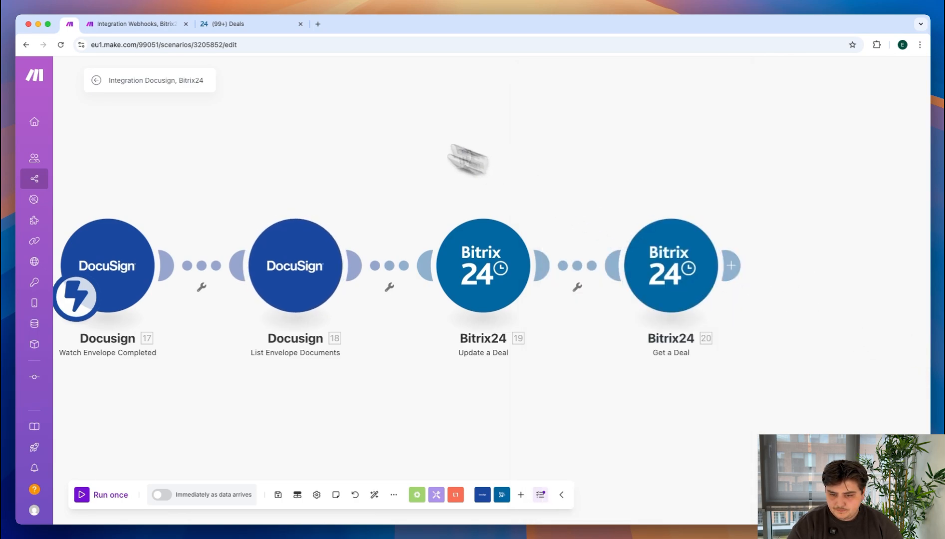
Step: Check which stage the deal is in on the Bitrix24 Deals board and return to the Integration Docusign, Bitrix24 scenario in Make
click(240, 25)
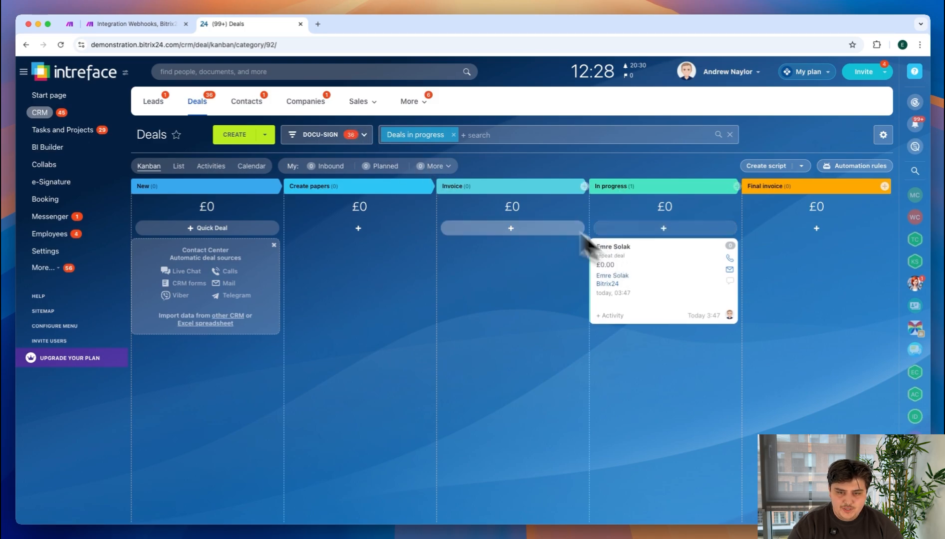
click(97, 29)
click(70, 25)
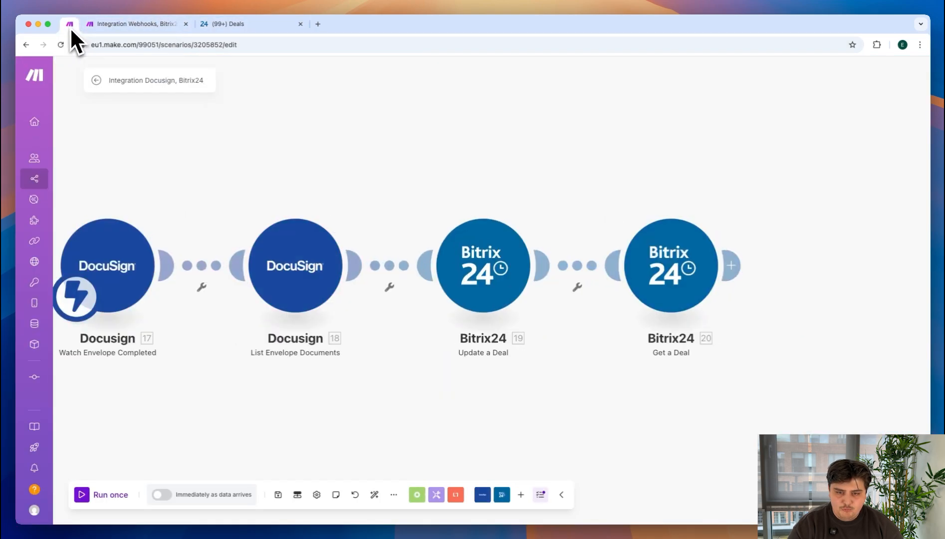
Step: Run only the Get a Deal module with Document ID 1408 and compare the returned deal stage with the Bitrix24 Deals board
right_click(669, 276)
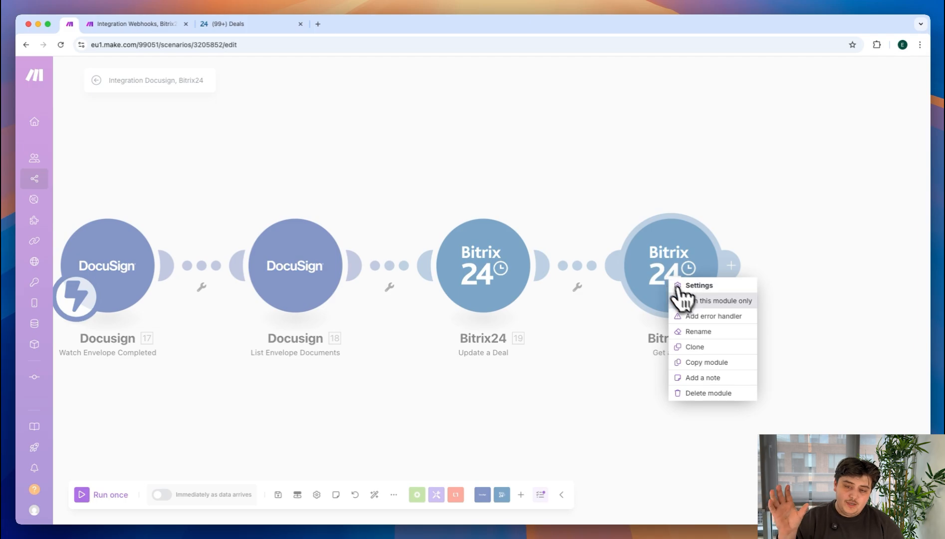
click(713, 301)
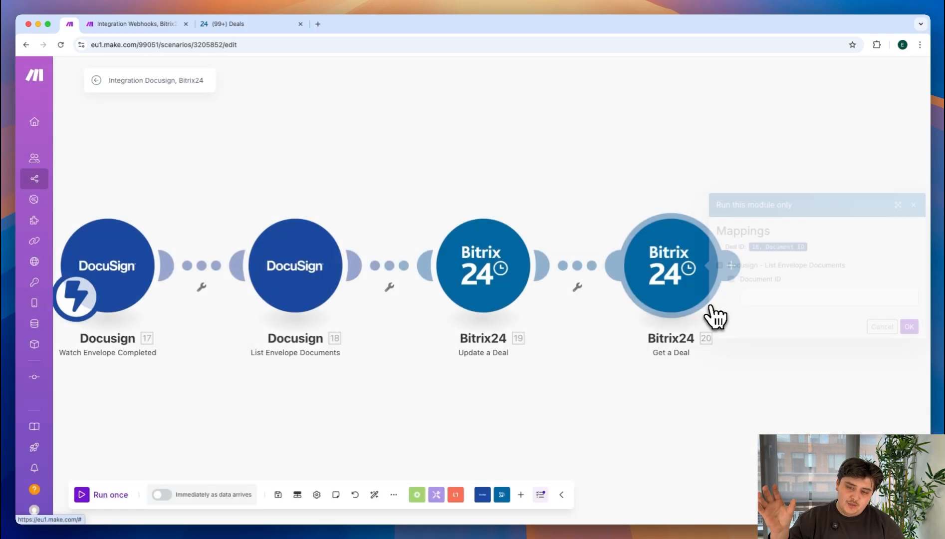
click(759, 302)
click(798, 318)
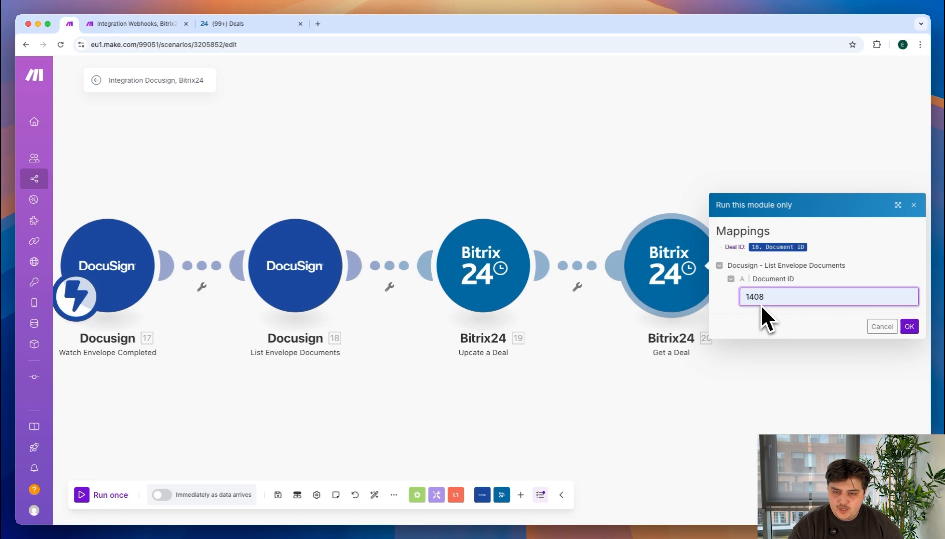
click(909, 327)
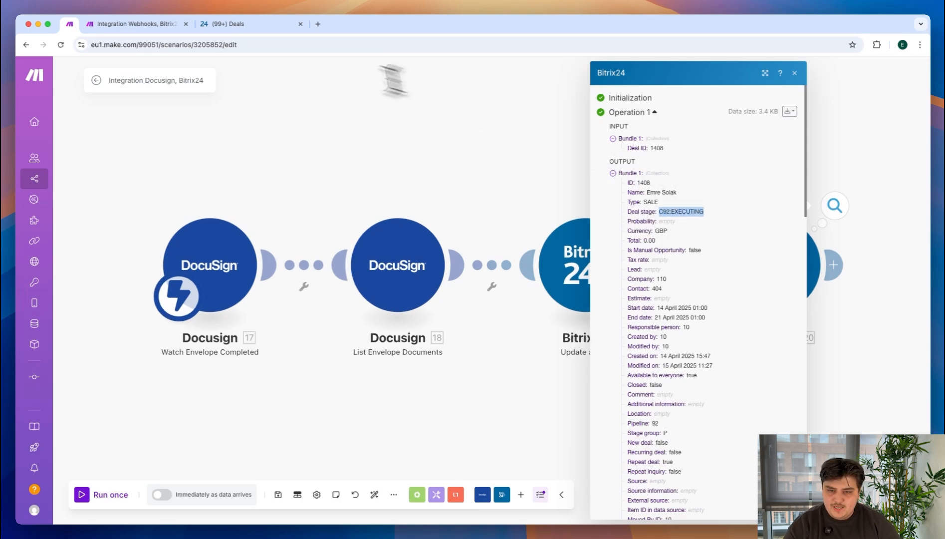
click(237, 25)
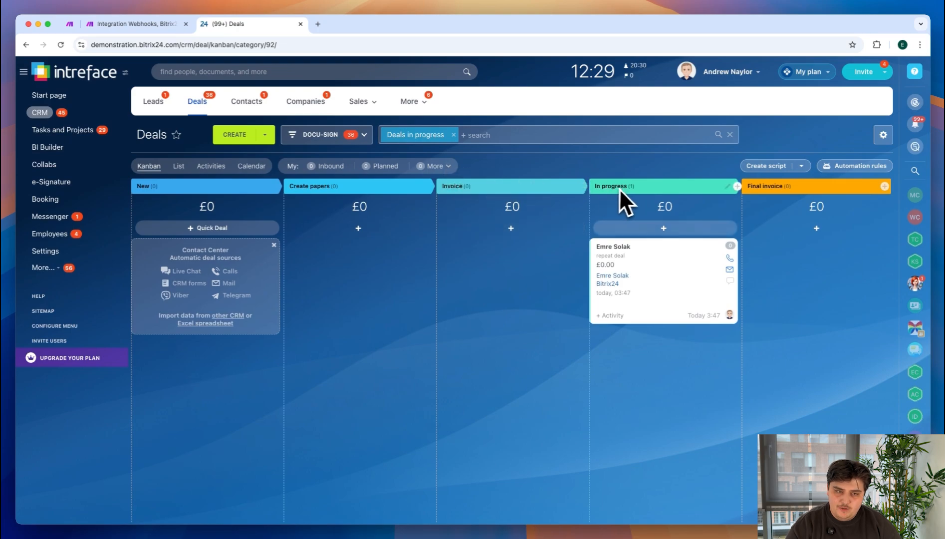
click(71, 25)
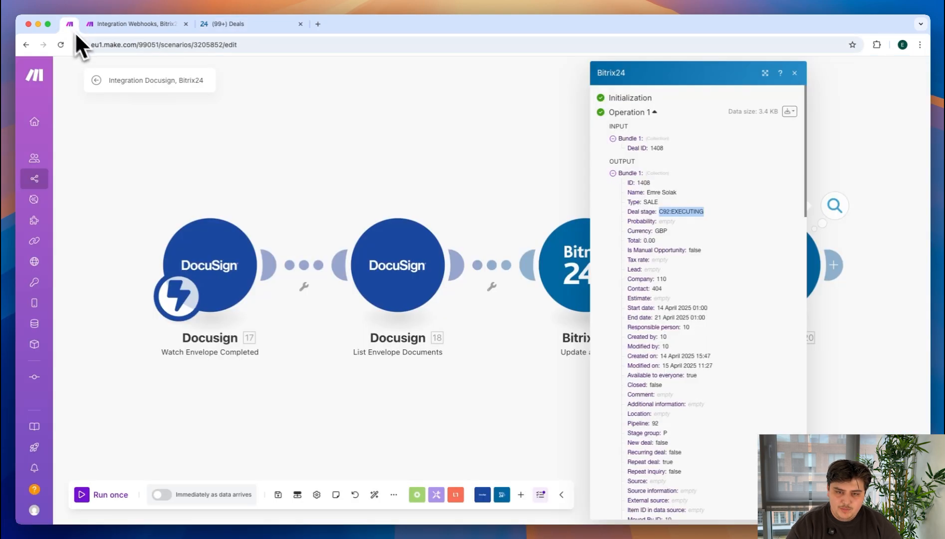
Step: Close the run output and delete the Get a Deal module from the scenario
click(794, 75)
right_click(787, 283)
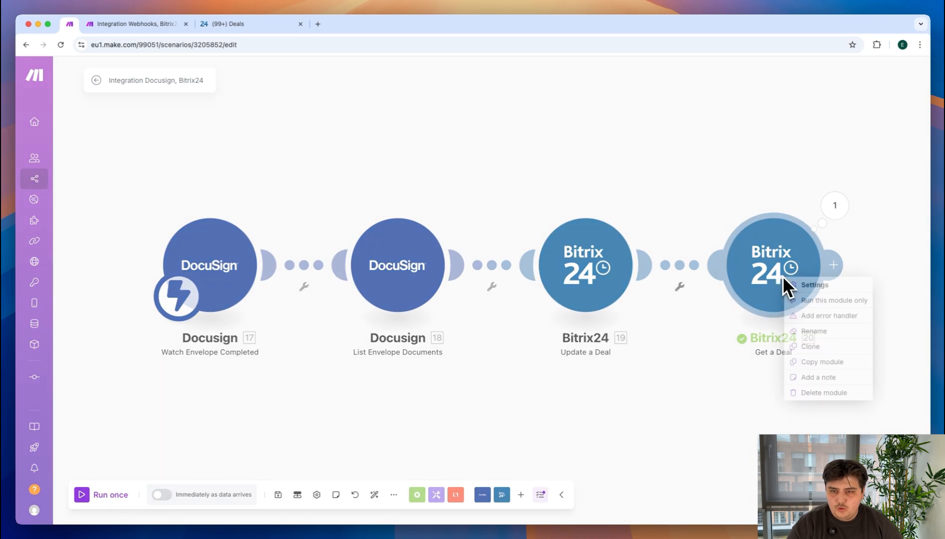
click(822, 392)
Step: Map the Document ID from List Envelope Documents as the Deal ID of Update a Deal and set its Deal Stage to C92:EXECUTING
click(610, 263)
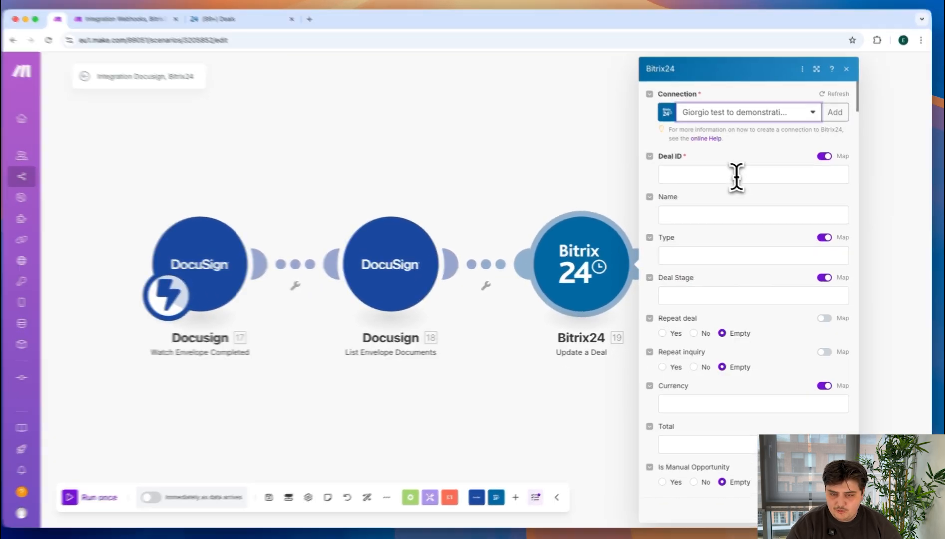
click(736, 180)
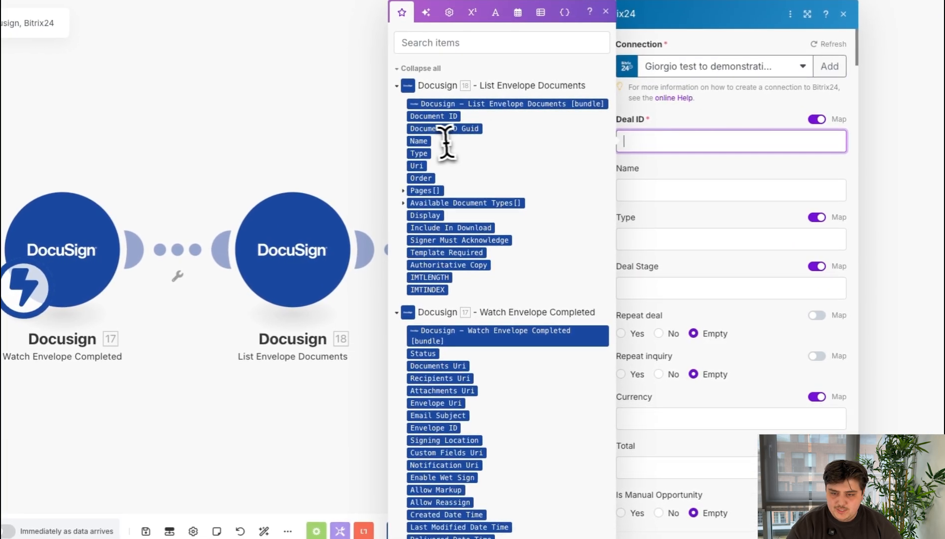
click(434, 118)
click(677, 290)
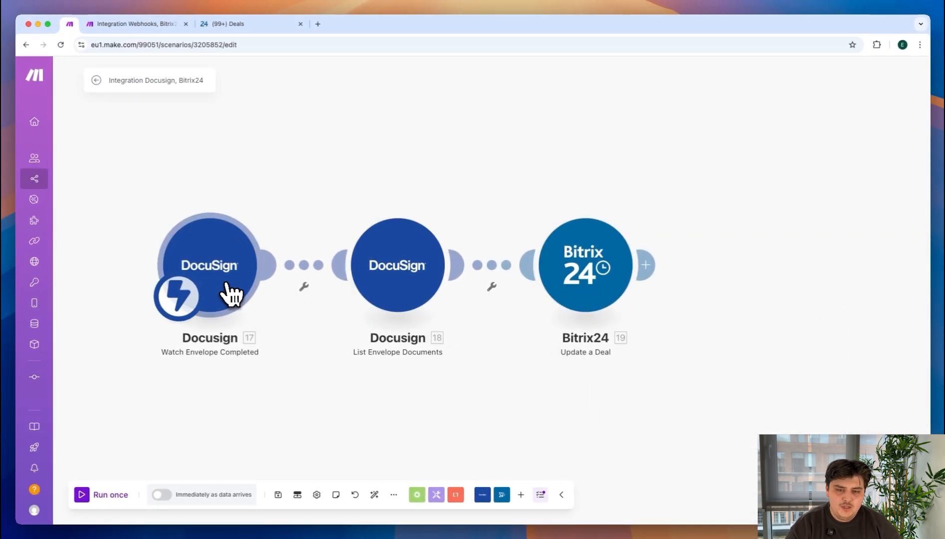
Step: Switch to the Bitrix24 Deals board and move the deal from In progress back to Create papers
click(170, 26)
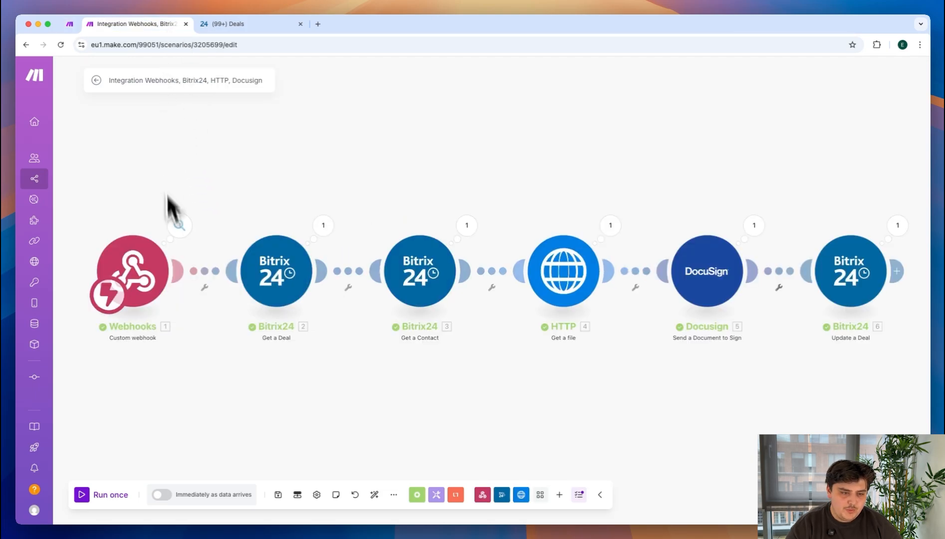
click(255, 25)
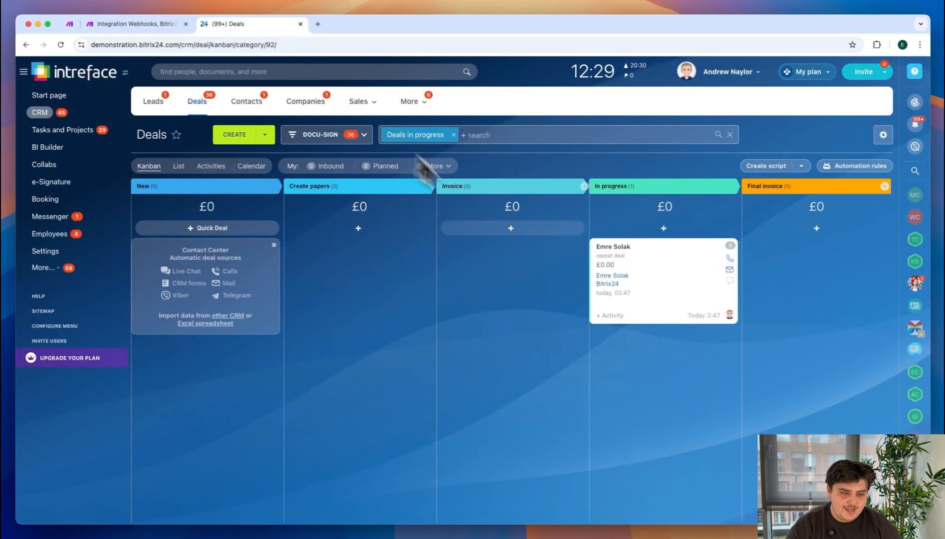
drag(691, 317, 362, 287)
Step: Run the Integration Webhooks, Bitrix24, HTTP, Docusign scenario once in Make, waiting for new webhook data
click(132, 25)
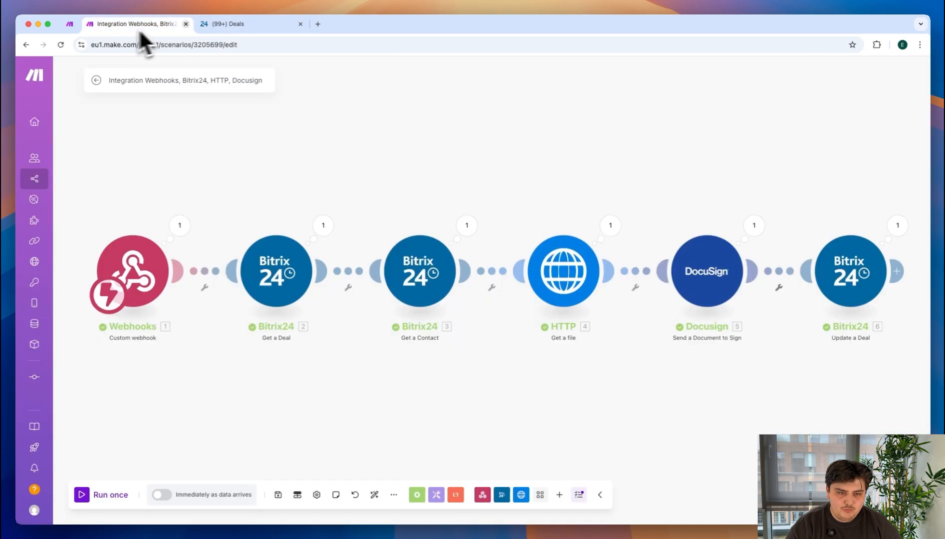
click(120, 504)
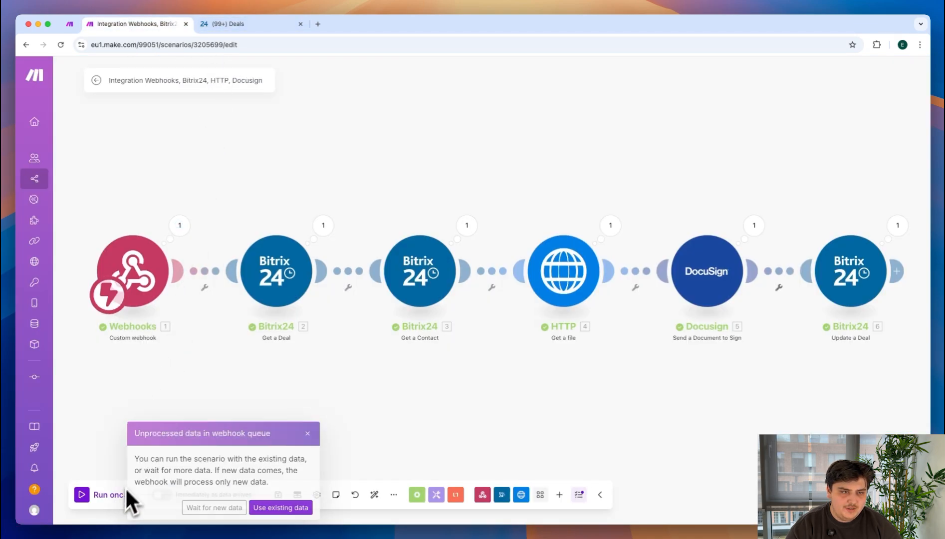
click(238, 507)
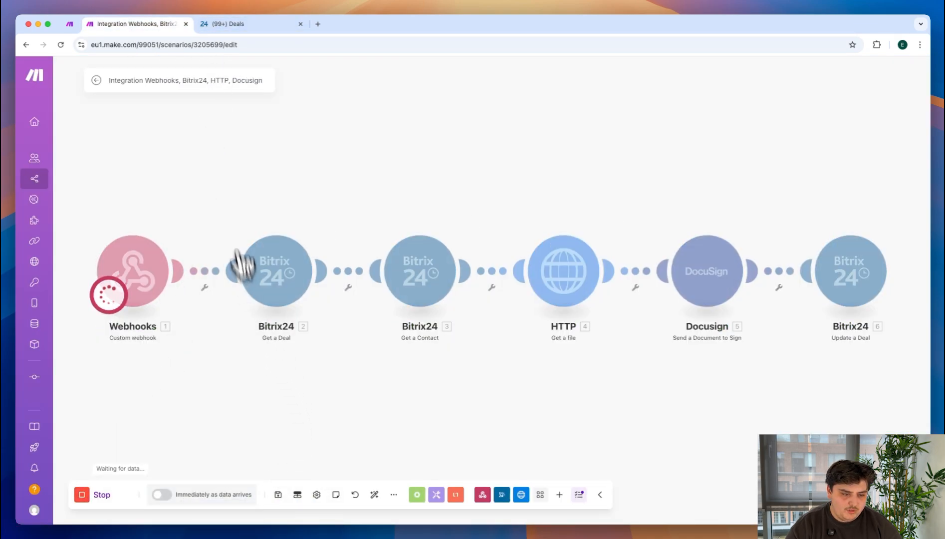
Step: Move the deal from Create papers to Invoice in Bitrix24 and open it to check its attached invoice file
click(233, 28)
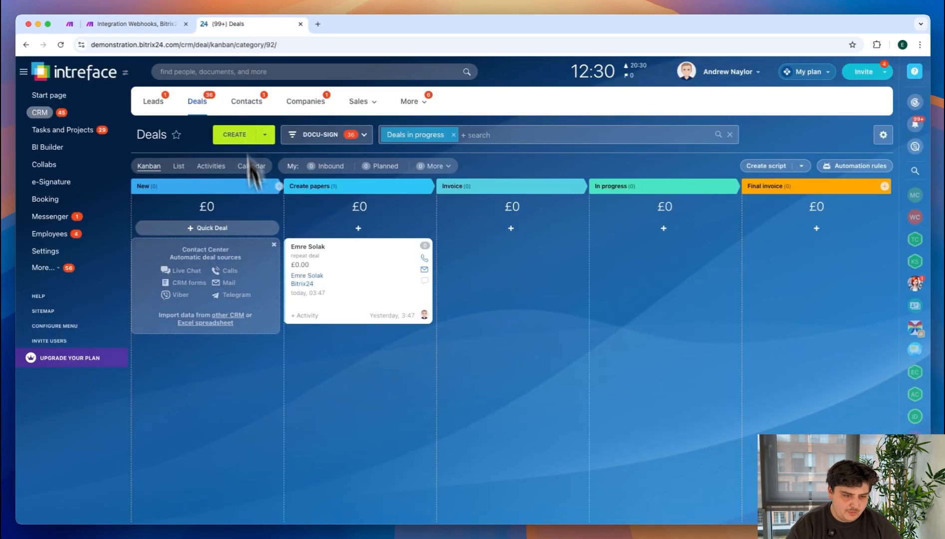
drag(353, 285, 490, 271)
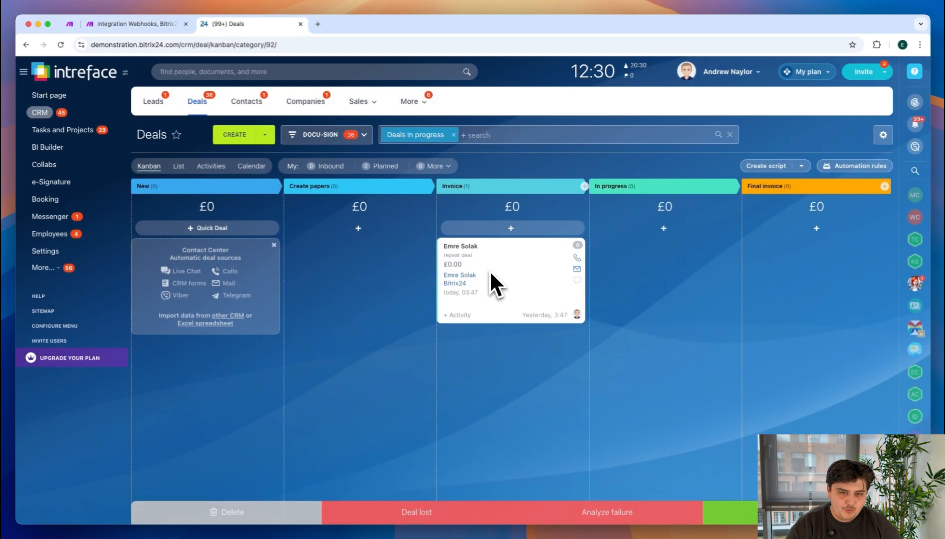
click(471, 249)
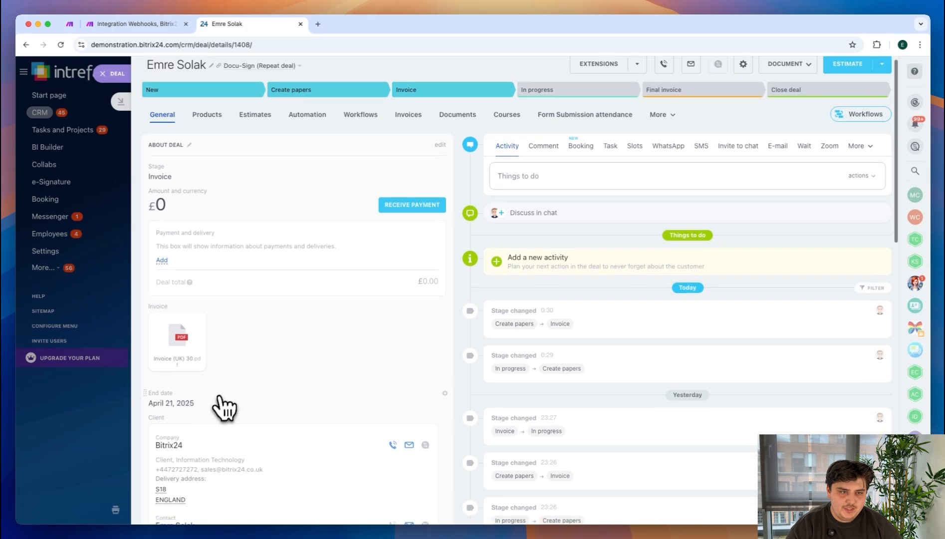
scroll(220, 404, down, 1)
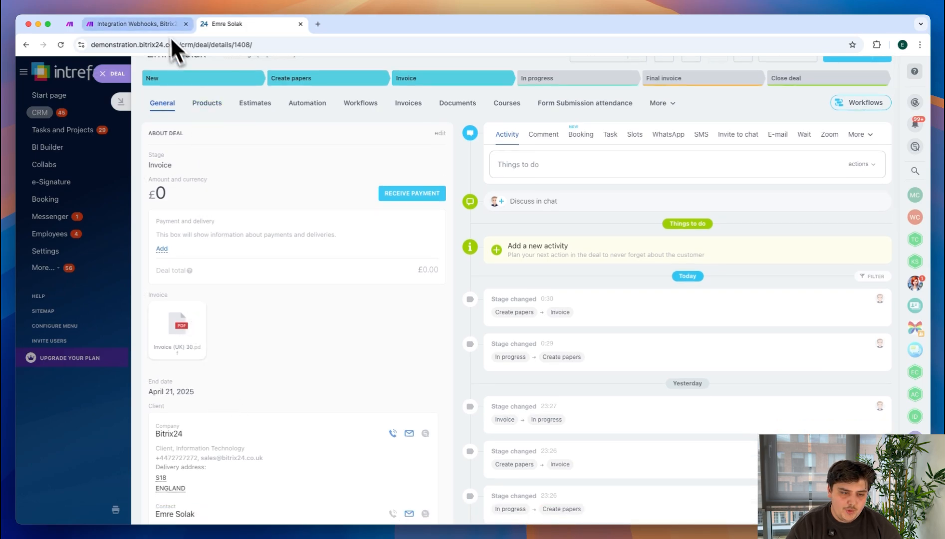
Step: Check the webhook scenario's run in Make and run the Integration Docusign, Bitrix24 scenario once
click(162, 23)
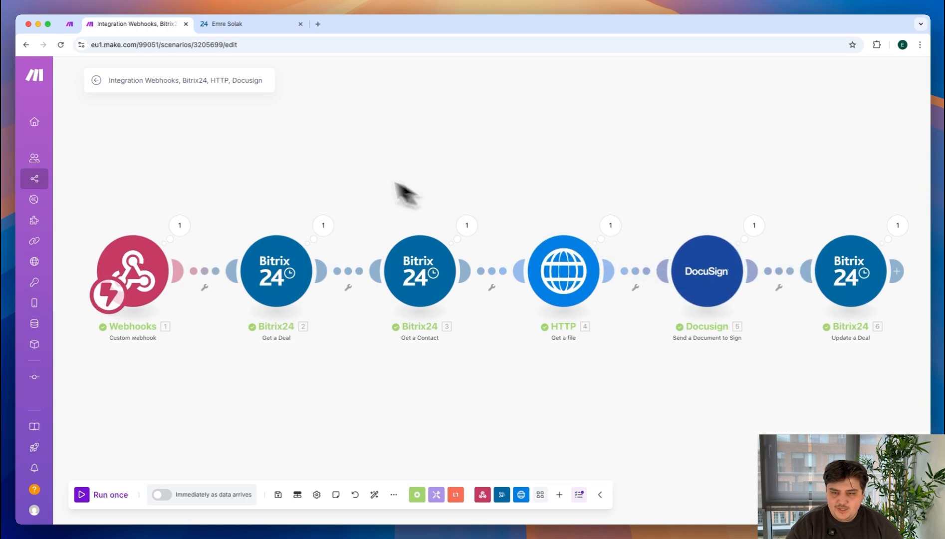
click(70, 24)
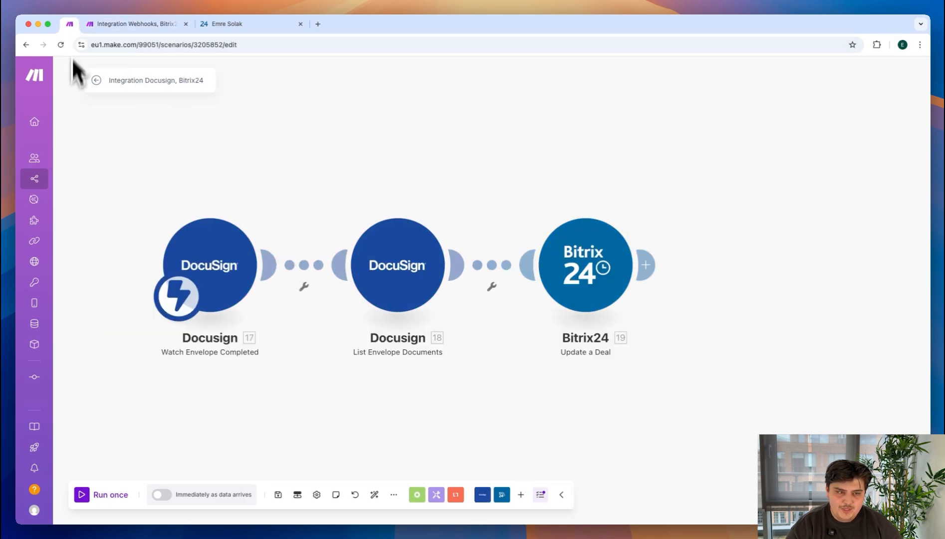
click(105, 495)
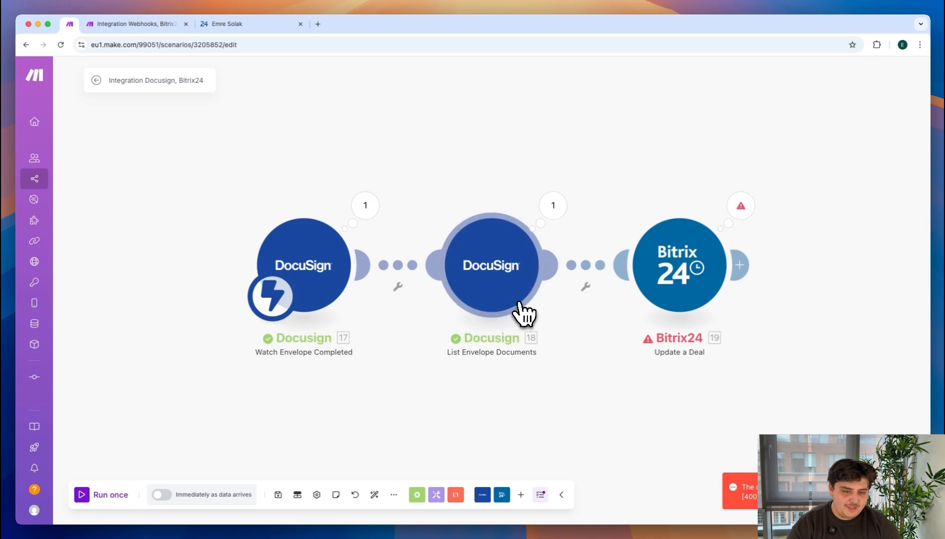
Step: Inspect both operations in the Update a Deal output and check the deal's stage in the Bitrix24 deal card and Deals board
click(741, 205)
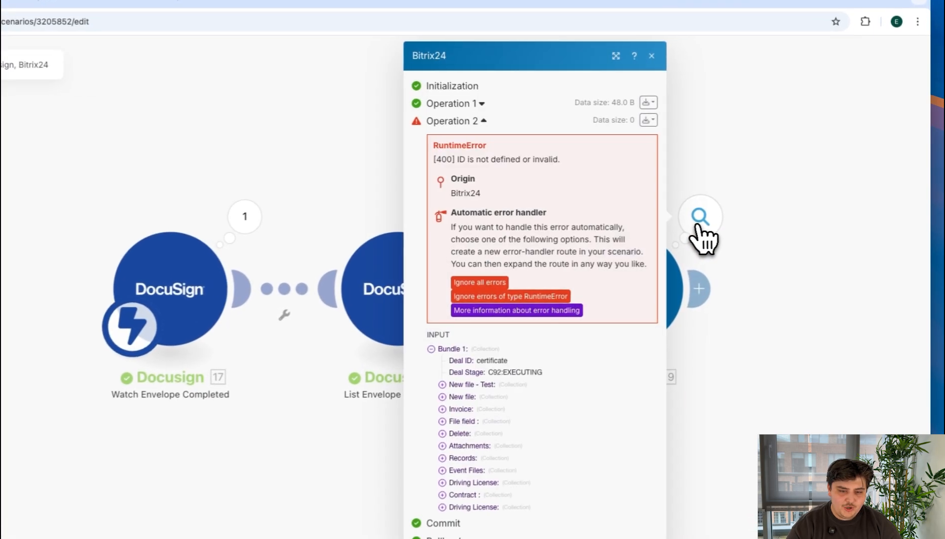
click(464, 106)
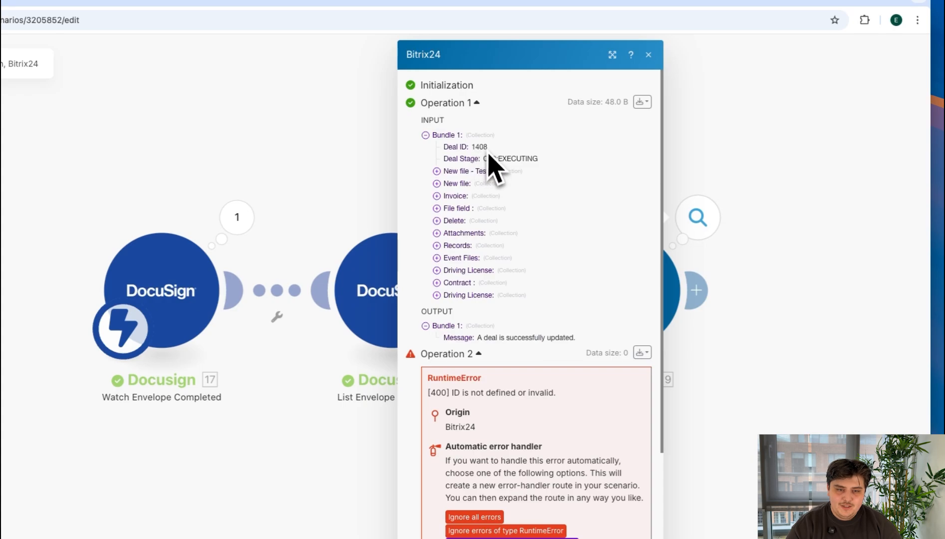
drag(481, 336, 561, 338)
click(560, 338)
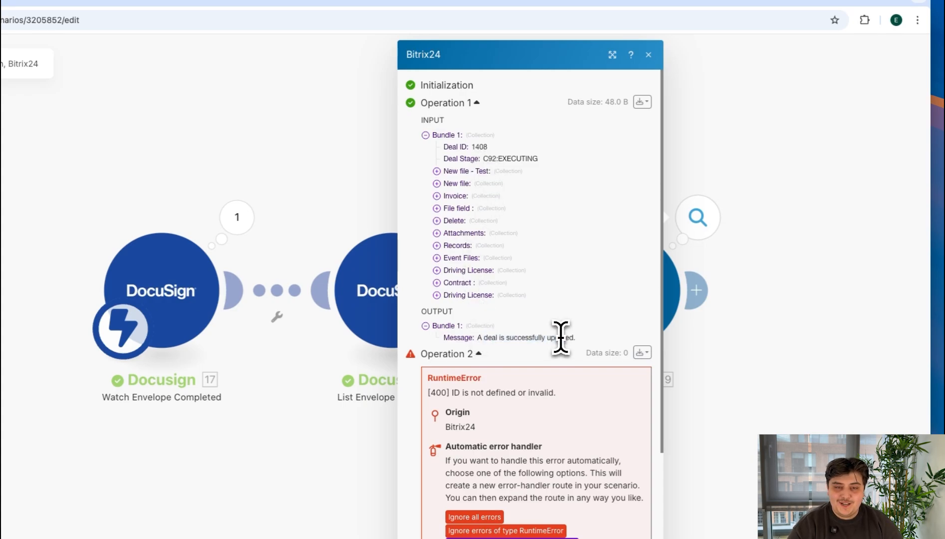
click(478, 354)
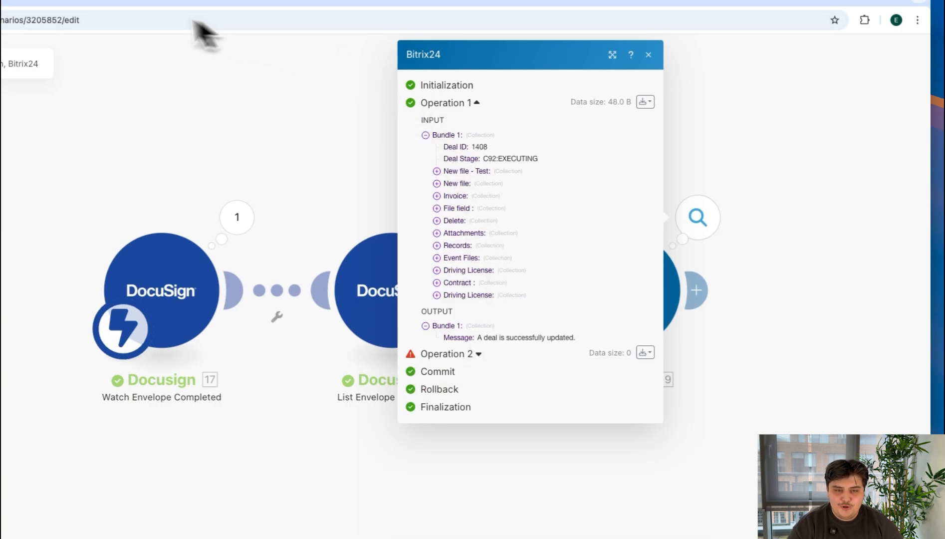
click(99, 4)
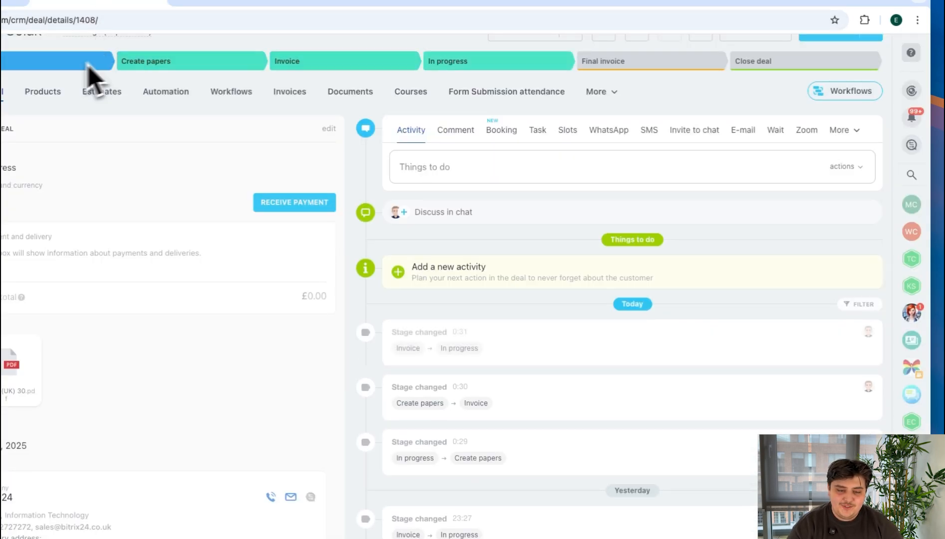
key(Escape)
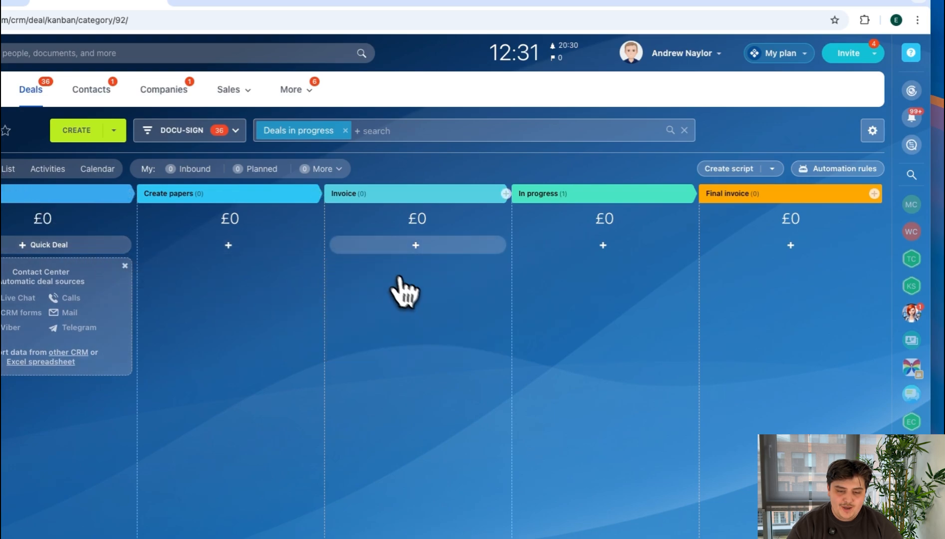